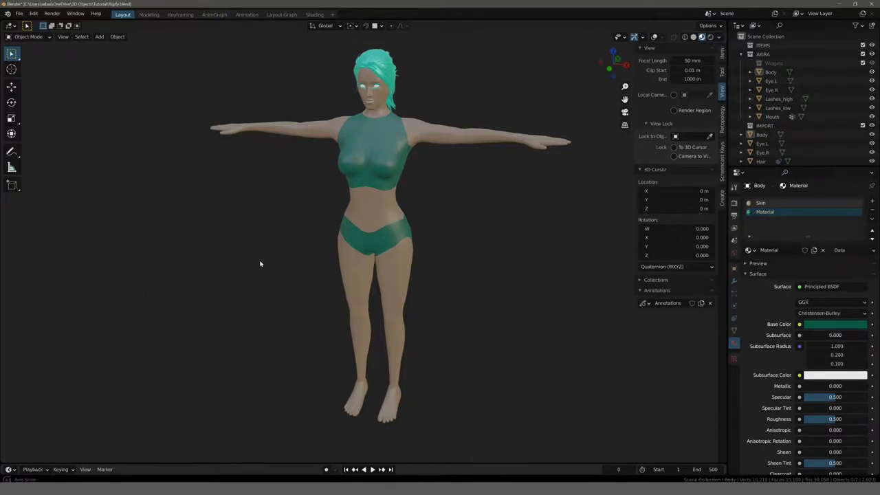
Search the add-ons list in Blender Preferences for 'rig', then close Preferences
mouse_move(259, 261)
middle_down()
mouse_move(121, 259)
mouse_move(264, 261)
middle_up()
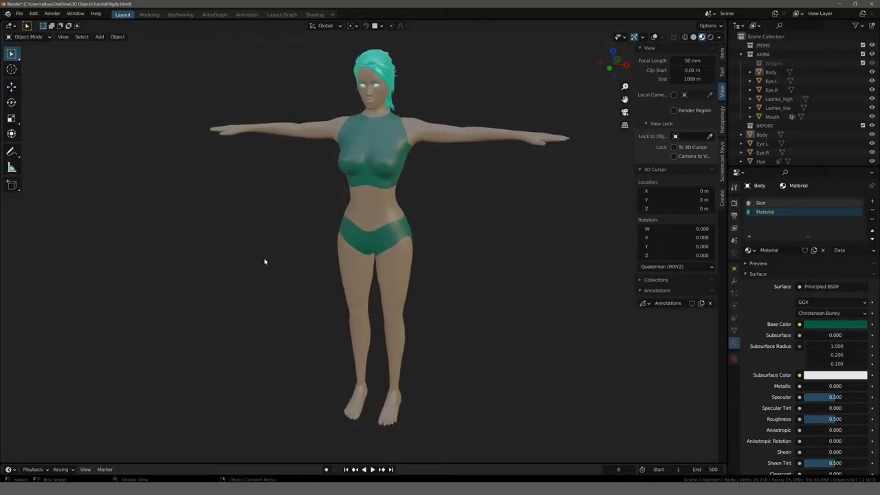
mouse_move(281, 242)
middle_down()
mouse_move(330, 228)
mouse_move(396, 235)
mouse_move(255, 228)
middle_up()
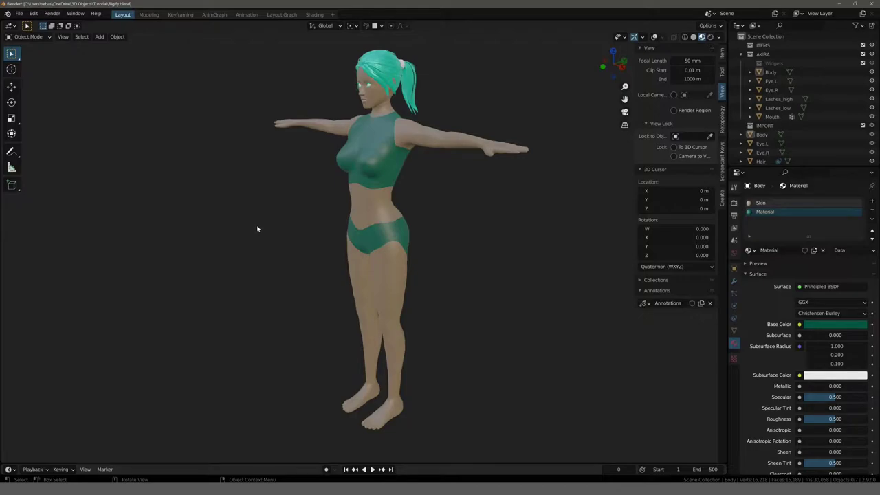
click(33, 14)
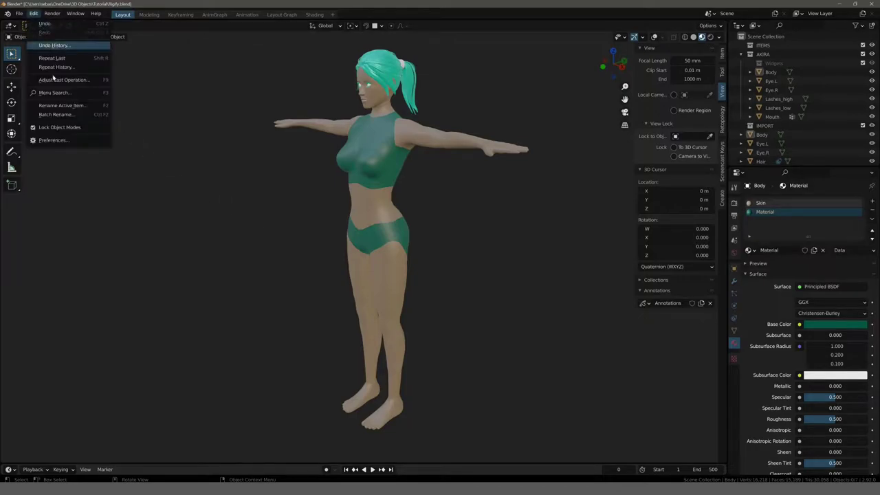
click(53, 139)
drag(48, 31, 116, 55)
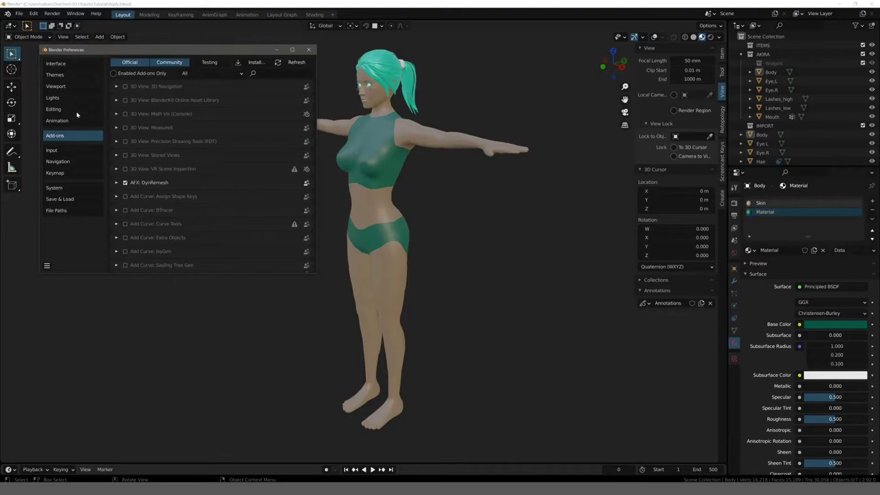
click(265, 75)
text(rig)
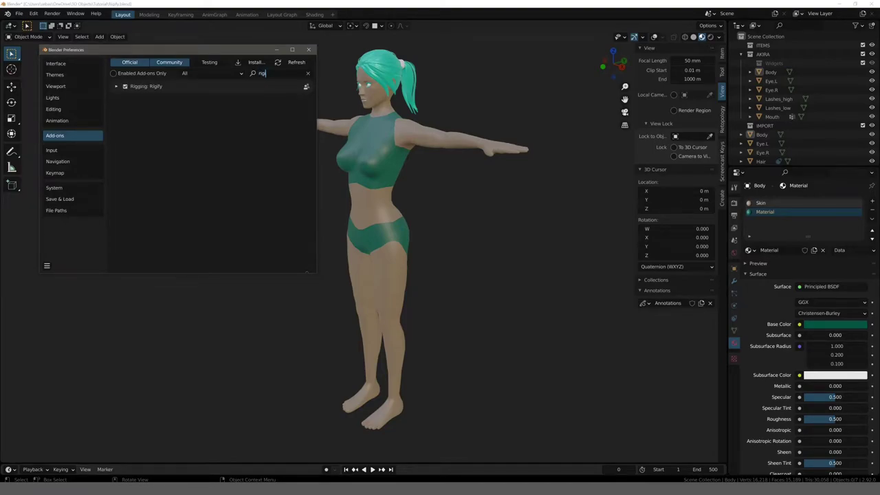
click(308, 49)
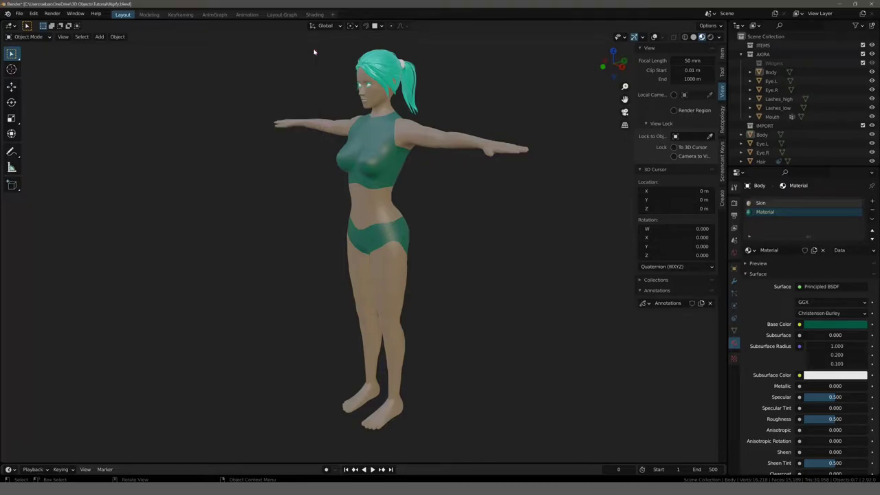
Select the Body mesh, frame it in the viewport and show its transform sidebar
key(ctrl+Page_Down)
click(395, 229)
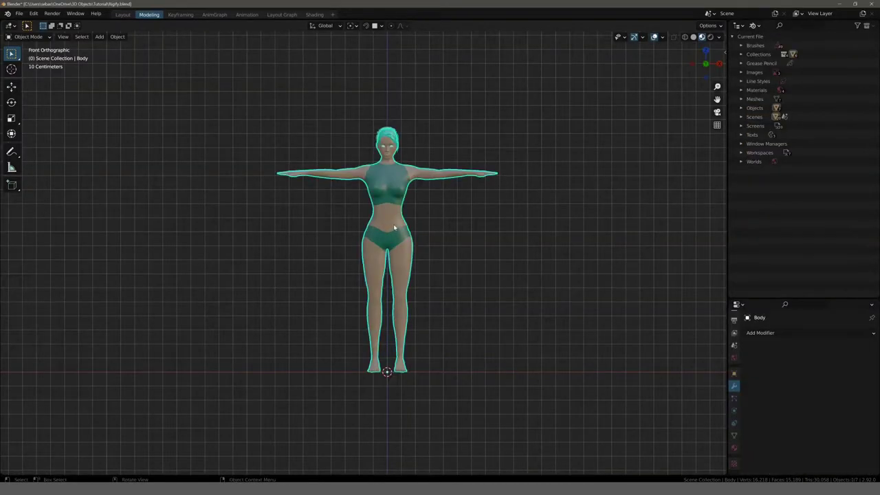
key(KP_Decimal)
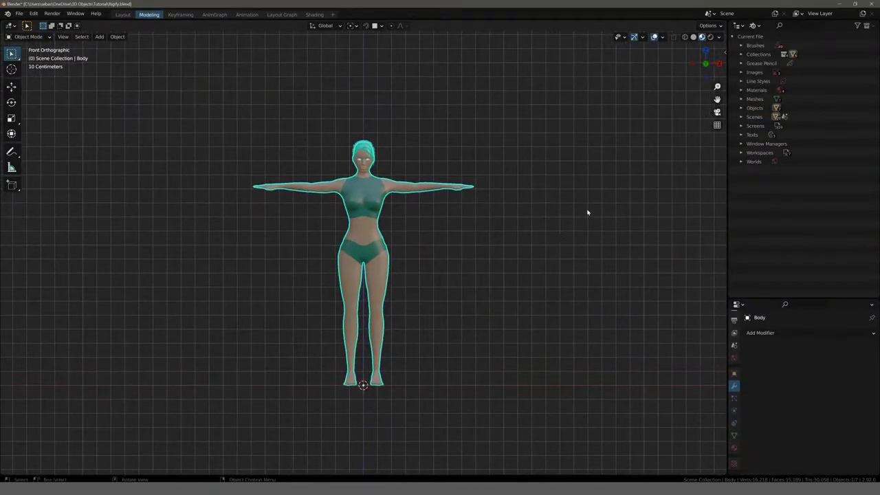
key(n)
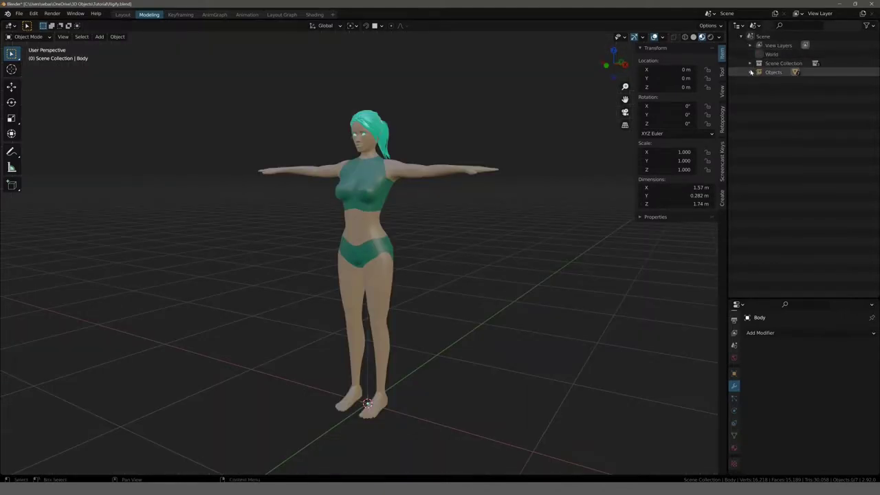
Go through Body, Eye.L, Eye.R, Hair, Lashes_high, Lashes_low and Mouth in the outliner
click(750, 72)
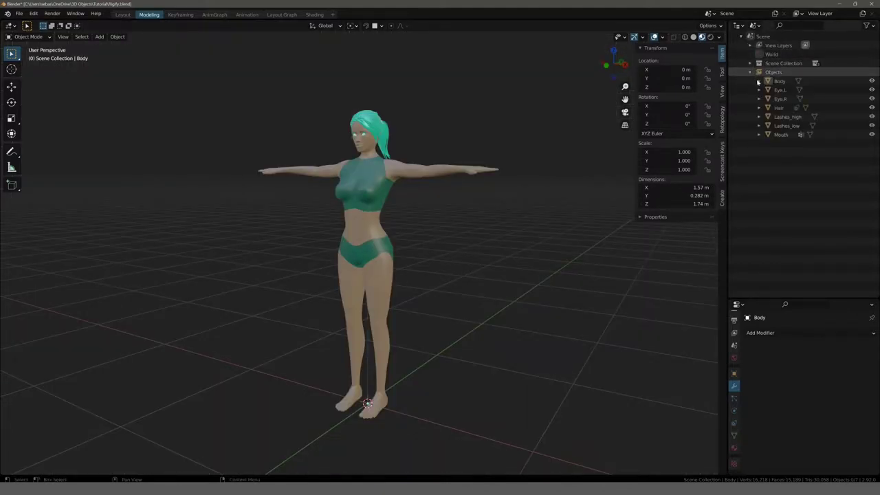
click(789, 83)
click(789, 90)
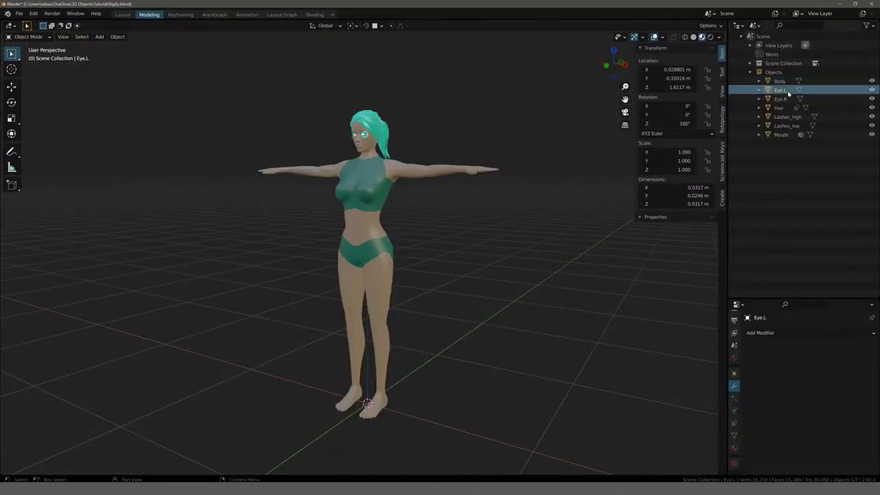
click(785, 100)
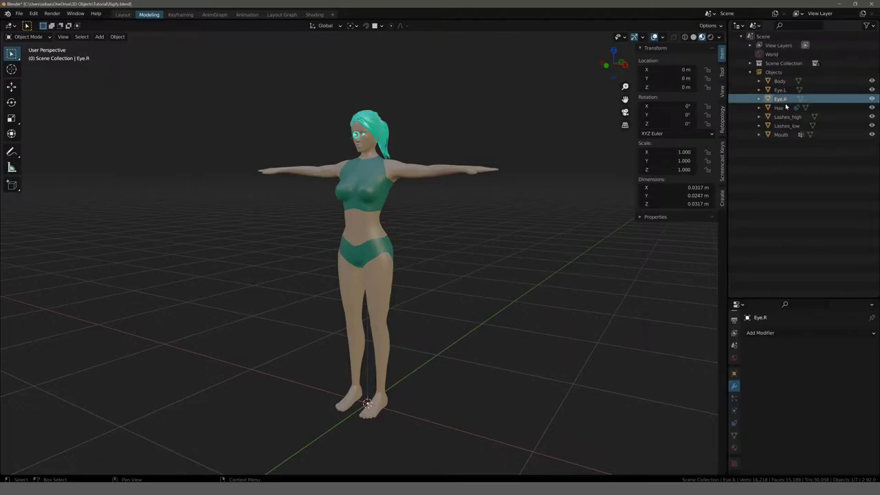
click(783, 109)
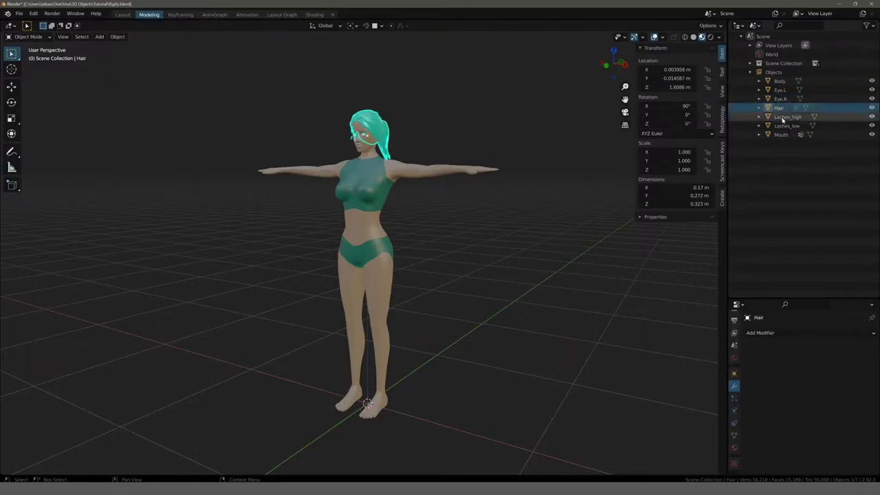
click(785, 117)
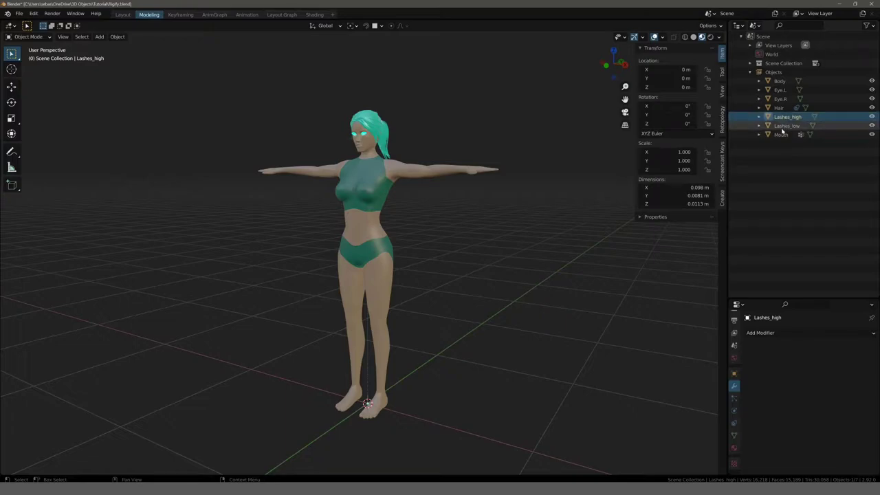
click(781, 128)
click(780, 135)
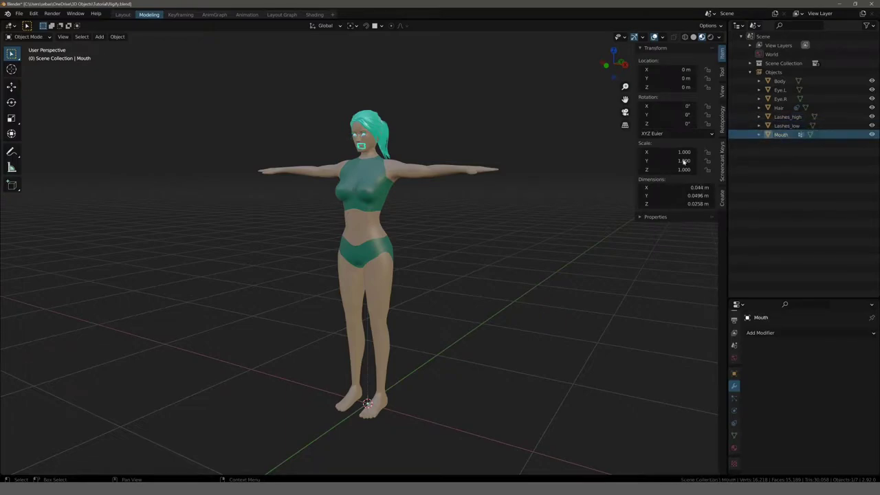
Deselect the mouth and switch to front orthographic view
middle_drag(323, 165, 341, 159)
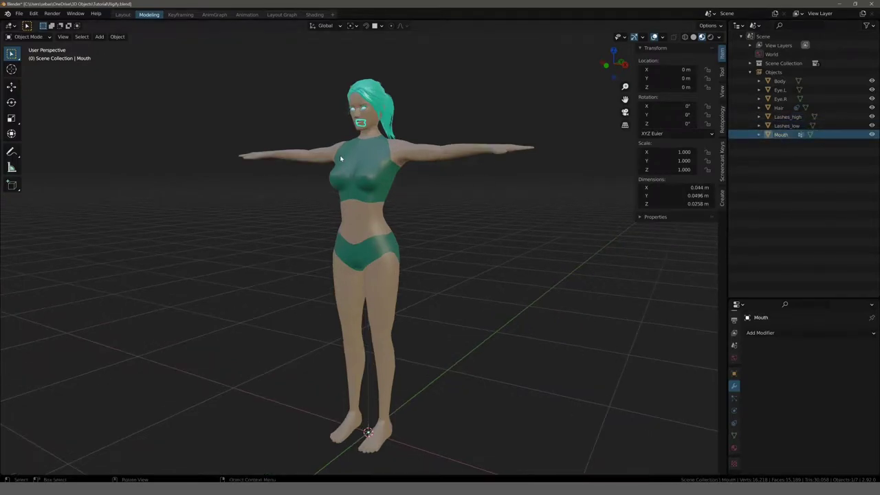
click(557, 203)
middle_drag(494, 169, 498, 176)
mouse_move(281, 192)
middle_down()
mouse_move(299, 196)
mouse_move(290, 212)
middle_up()
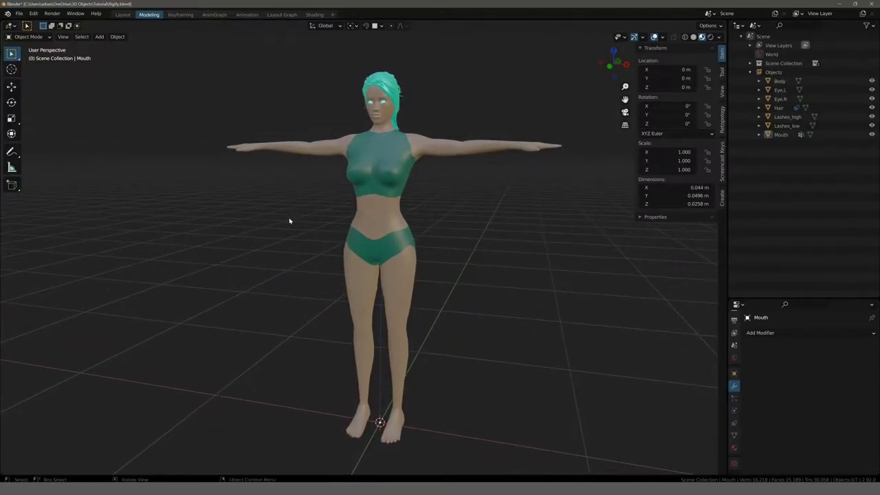
key(KP_1)
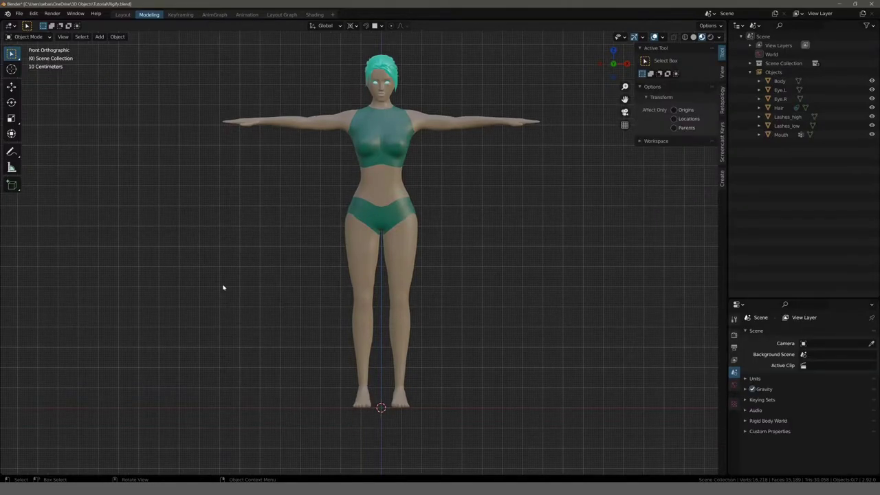
Add a Human (Meta-Rig) armature with Shift+A and frame its head bones
key(shift+a)
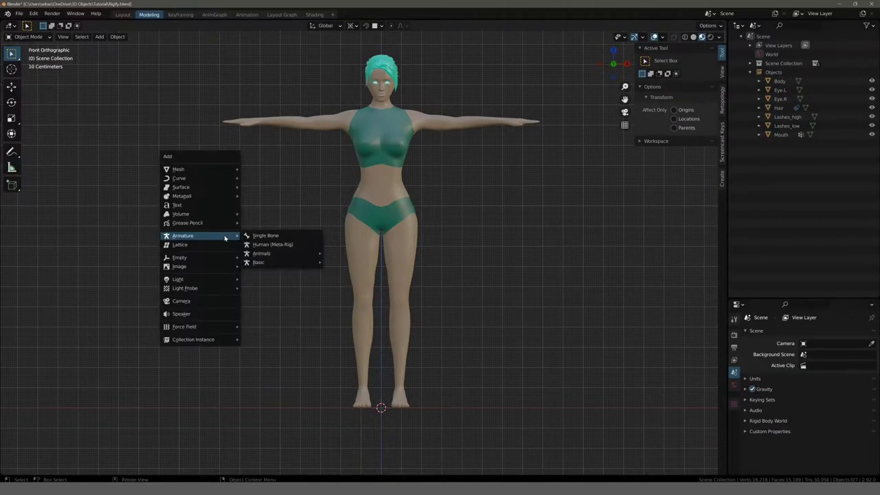
click(272, 244)
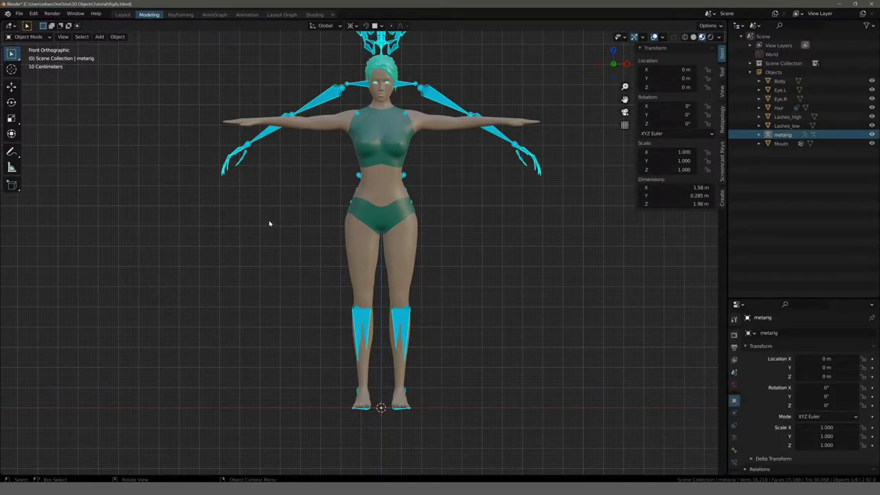
shift+middle_drag(275, 206, 273, 232)
scroll(276, 237, down, 1)
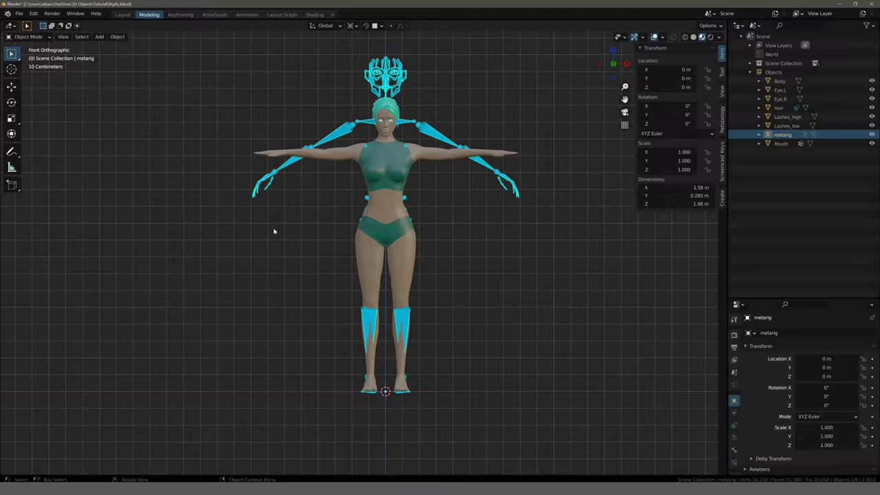
Orbit around the metarig to inspect it from an angle and from the side
mouse_move(315, 202)
middle_down()
mouse_move(279, 226)
mouse_move(298, 220)
mouse_move(289, 231)
mouse_move(347, 144)
middle_up()
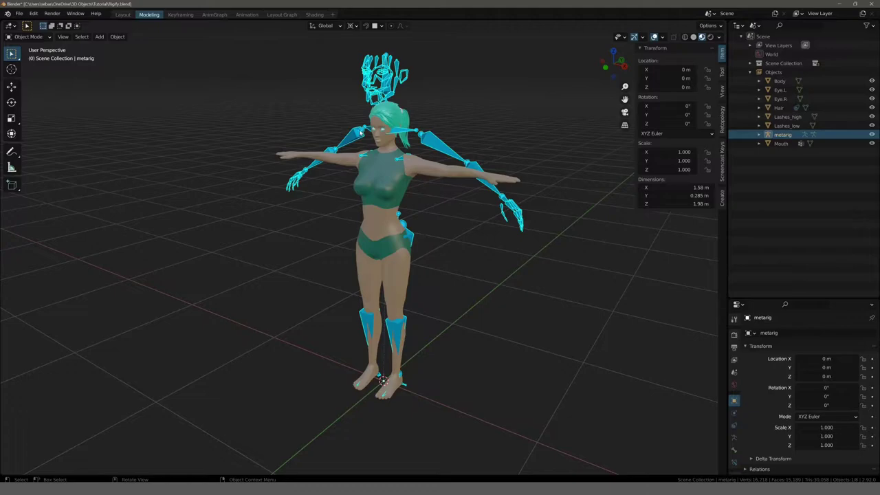
mouse_move(362, 131)
middle_down()
mouse_move(394, 141)
mouse_move(327, 132)
middle_up()
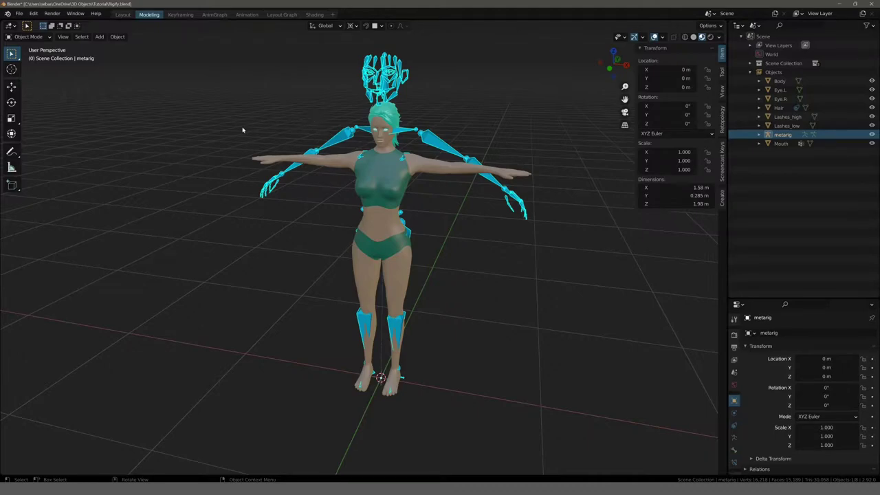
mouse_move(200, 143)
middle_down()
mouse_move(286, 142)
mouse_move(216, 141)
mouse_move(213, 153)
middle_up()
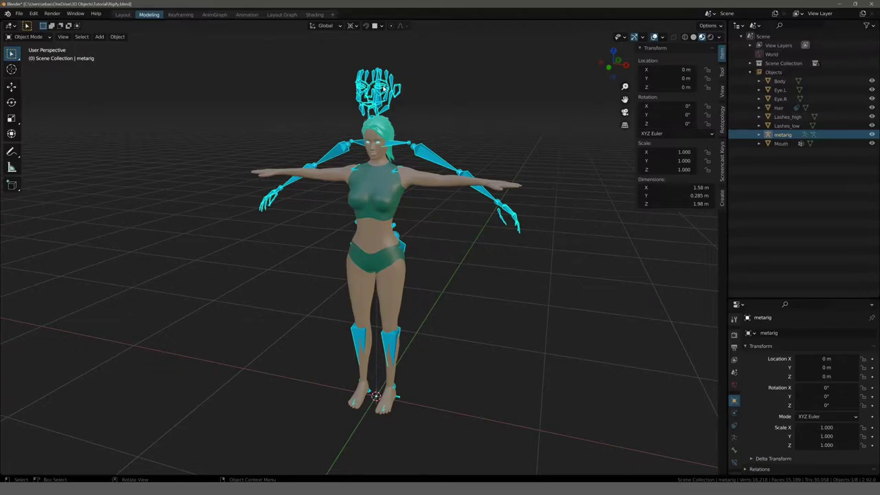
middle_drag(337, 111, 350, 115)
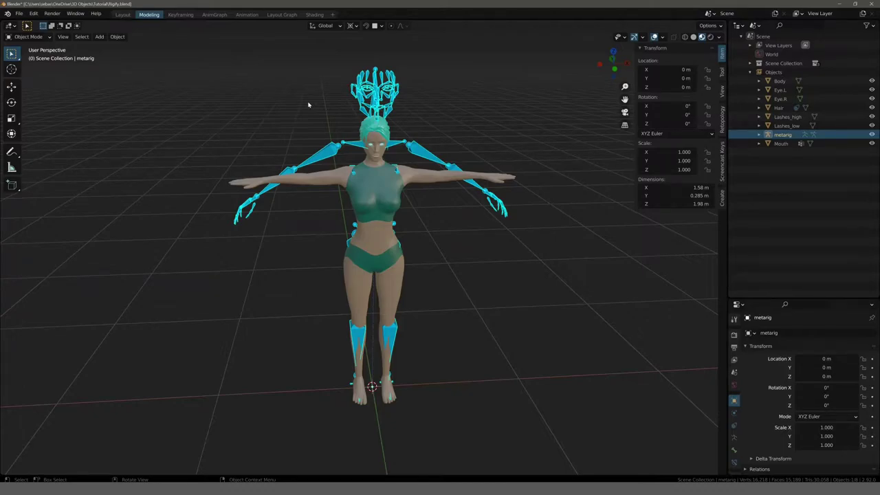
Tick In Front under the armature's Viewport Display settings, then return to front view
key(KP_1)
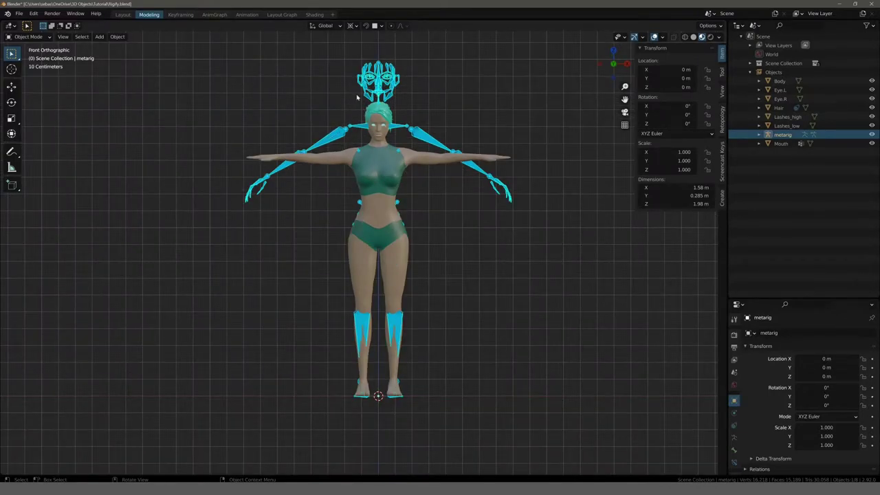
scroll(790, 399, down, 2)
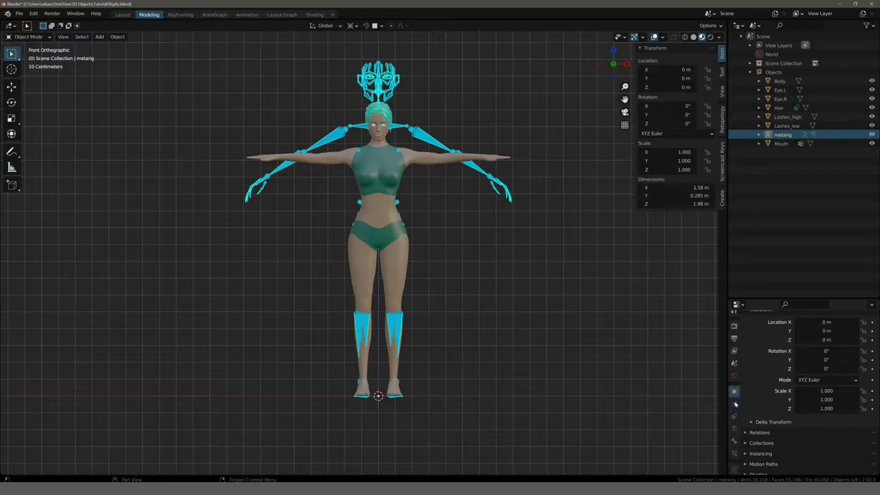
click(733, 422)
scroll(745, 391, down, 3)
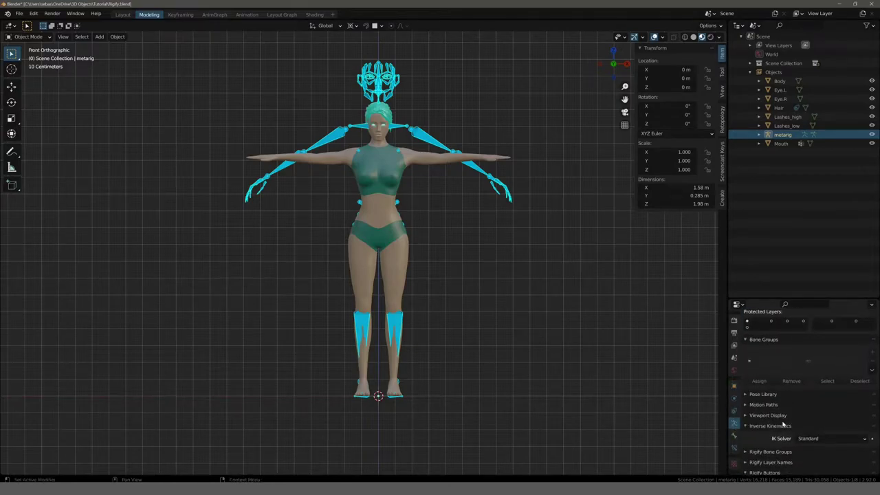
click(744, 388)
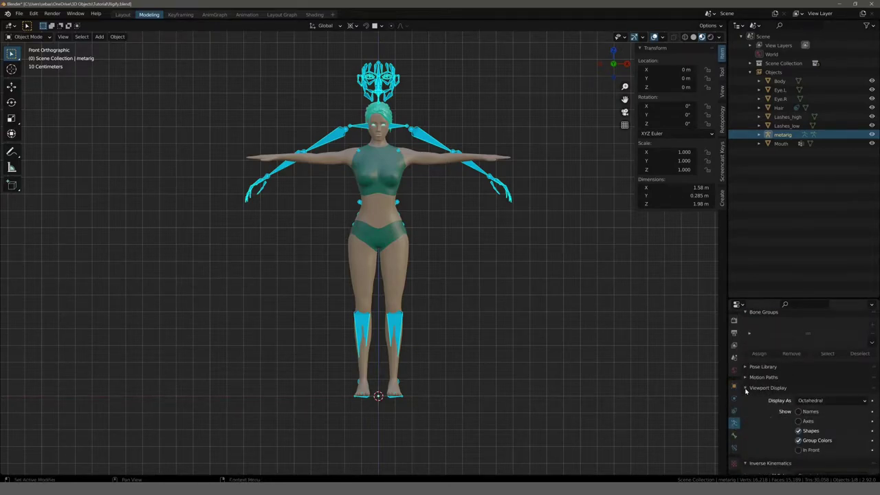
click(798, 450)
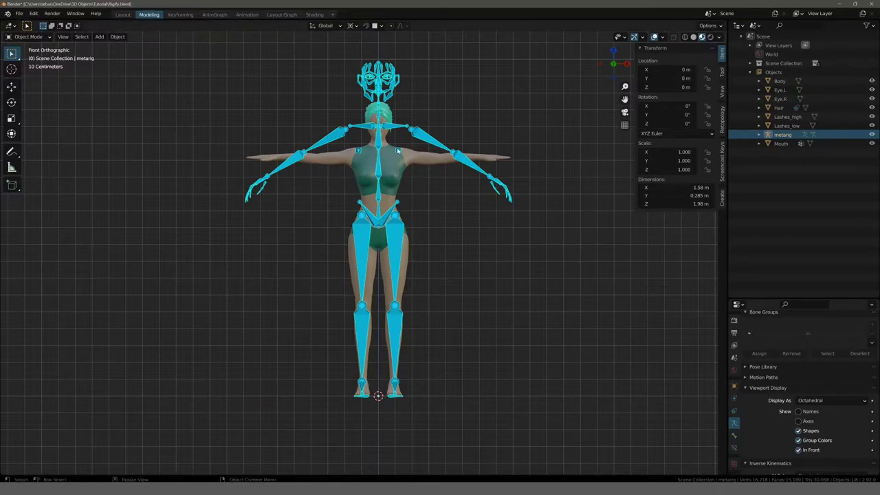
mouse_move(382, 121)
middle_down()
mouse_move(348, 172)
mouse_move(269, 197)
mouse_move(202, 186)
mouse_move(323, 190)
mouse_move(354, 177)
middle_up()
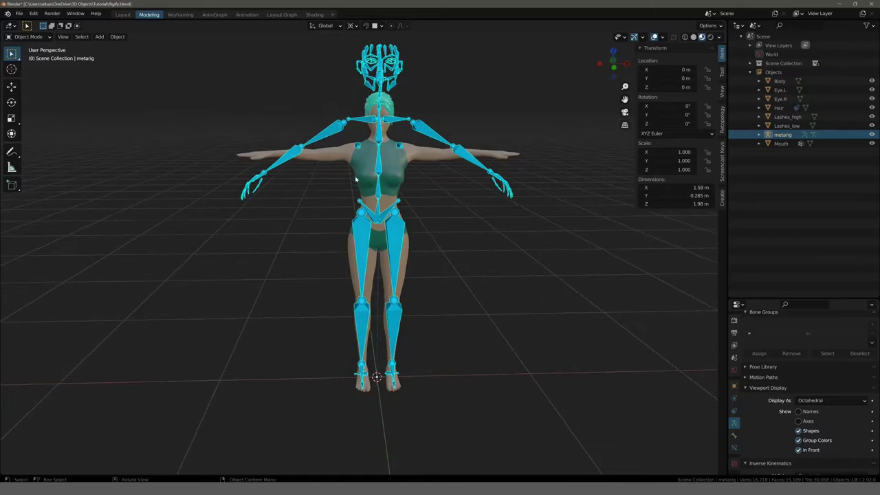
key(KP_1)
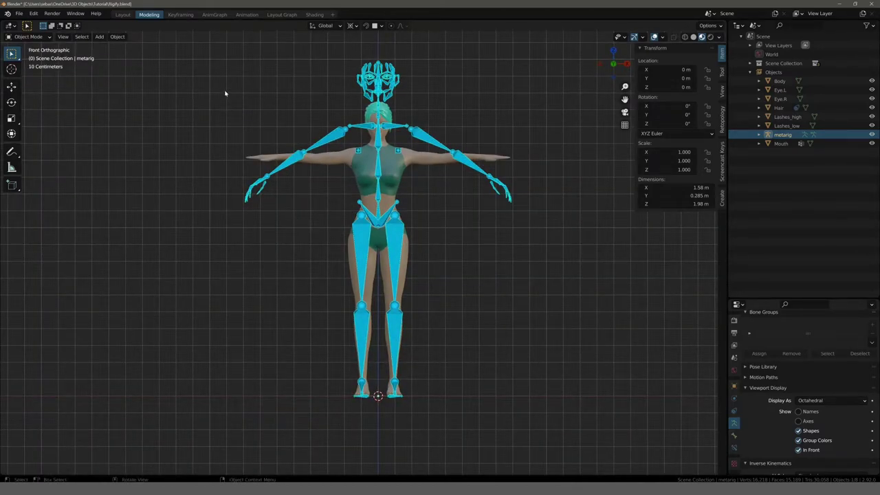
Scale the metarig to 0.888 and switch it to Edit Mode
key(s)
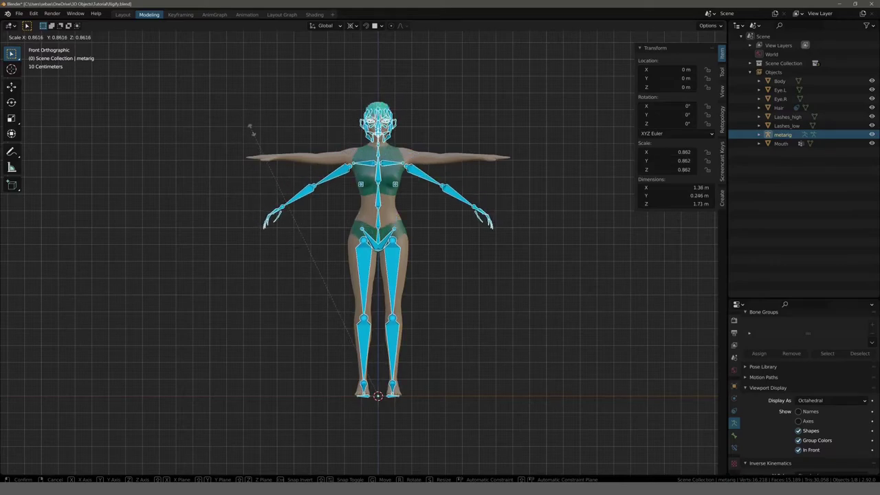
click(247, 121)
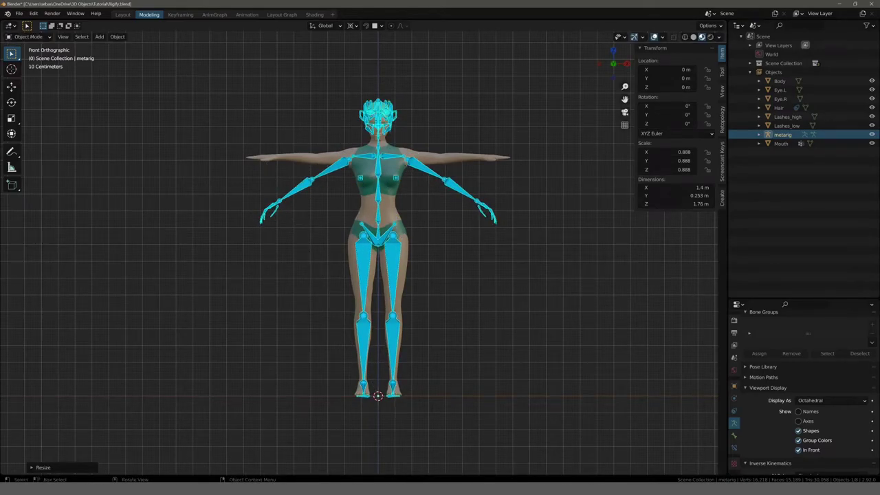
scroll(378, 275, up, 2)
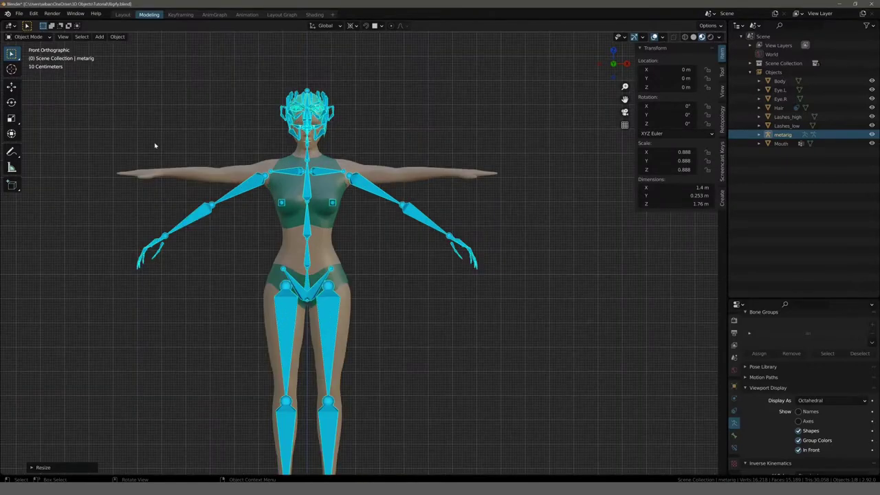
click(27, 36)
click(28, 56)
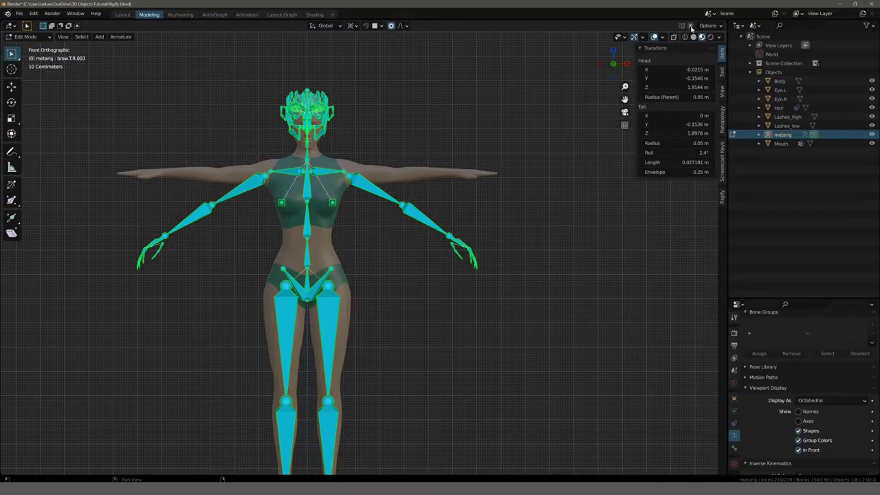
Raise the left shoulder and arm bones straight up along Z
scroll(479, 219, up, 3)
click(479, 219)
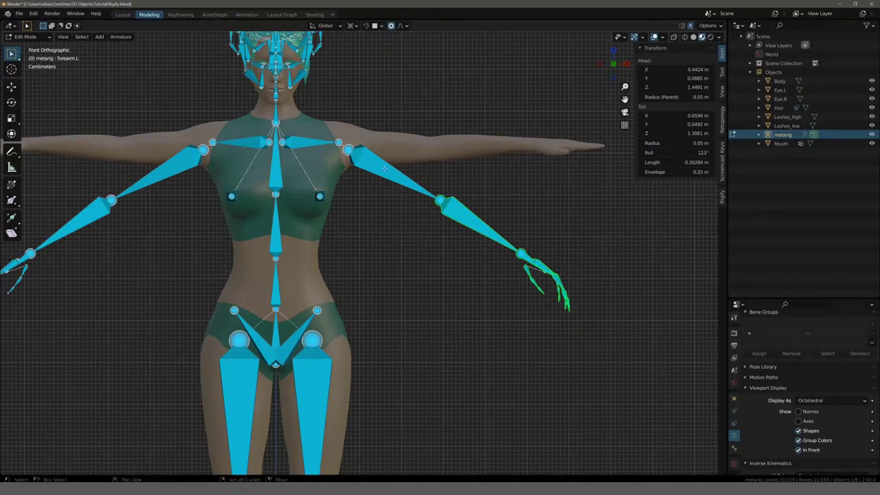
click(404, 192)
shift+click(307, 142)
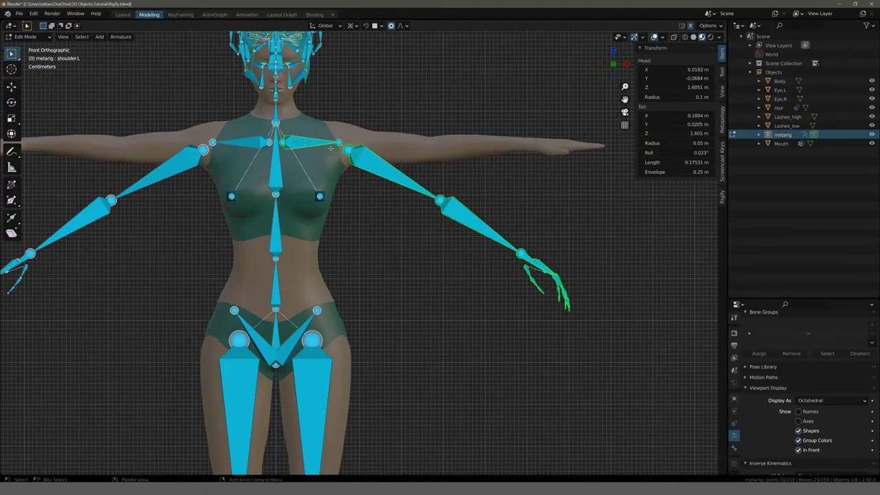
key(g)
key(z)
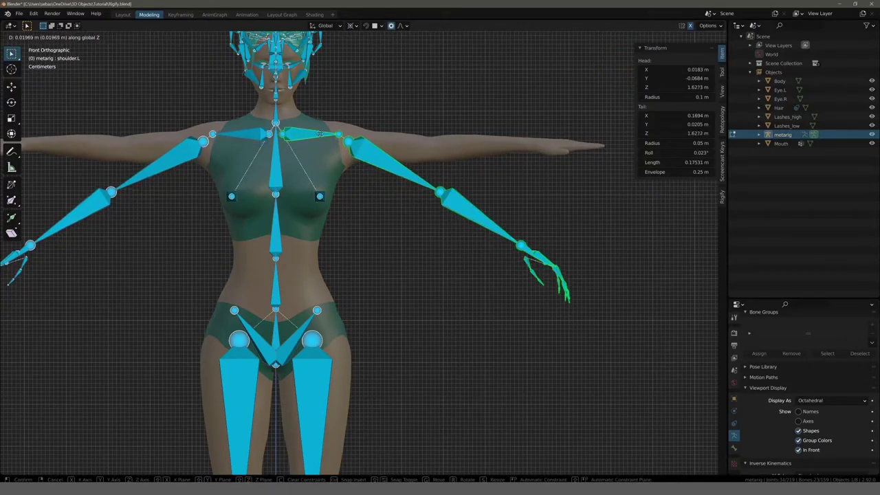
click(322, 136)
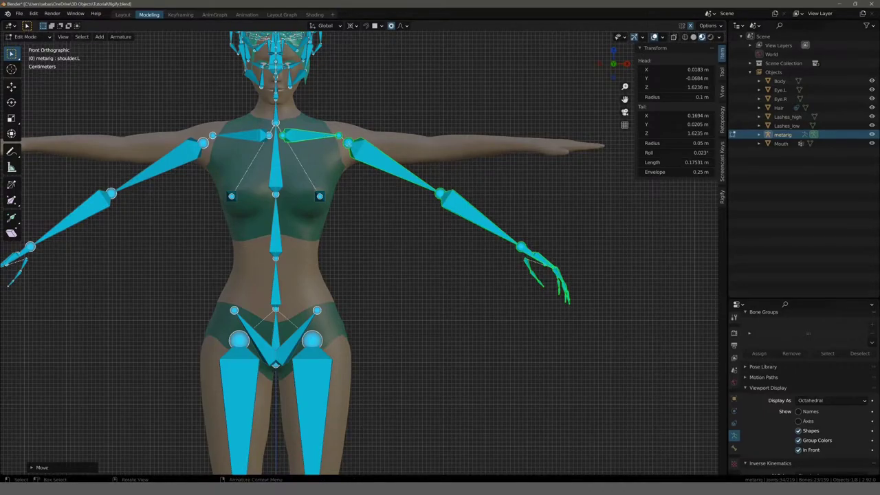
Reposition the left upper arm and arm bones along the character's arm
click(348, 143)
key(g)
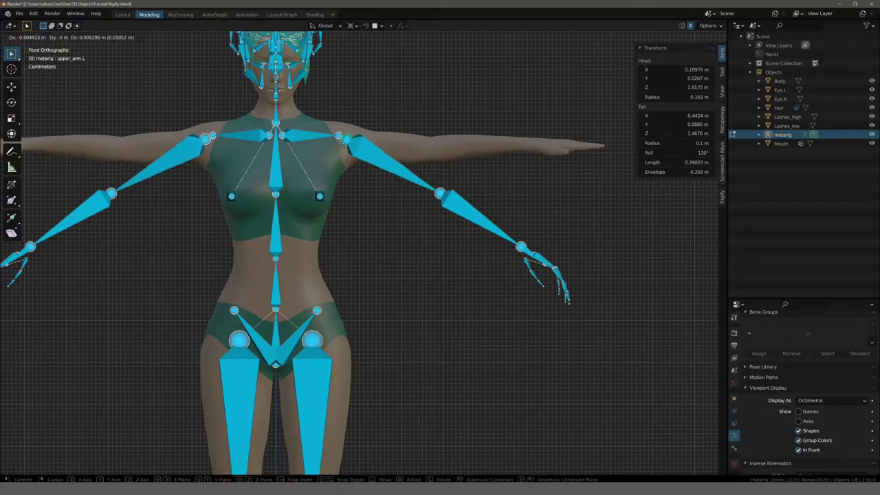
click(346, 143)
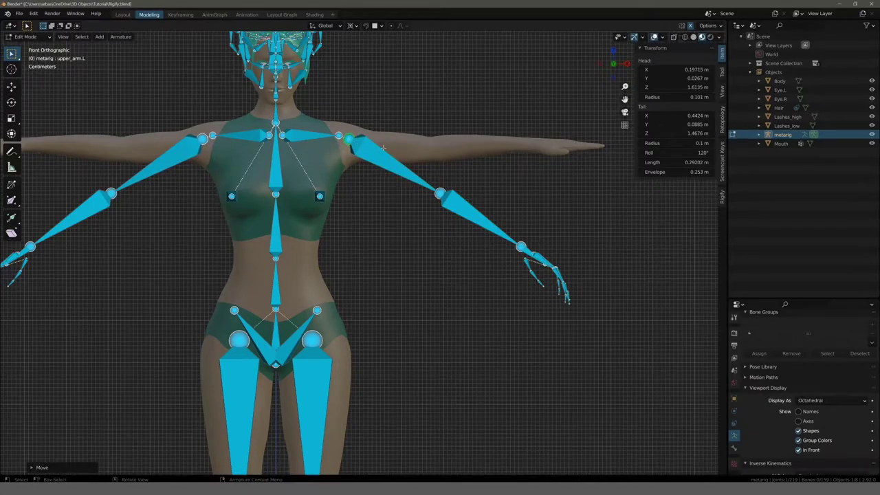
key(g)
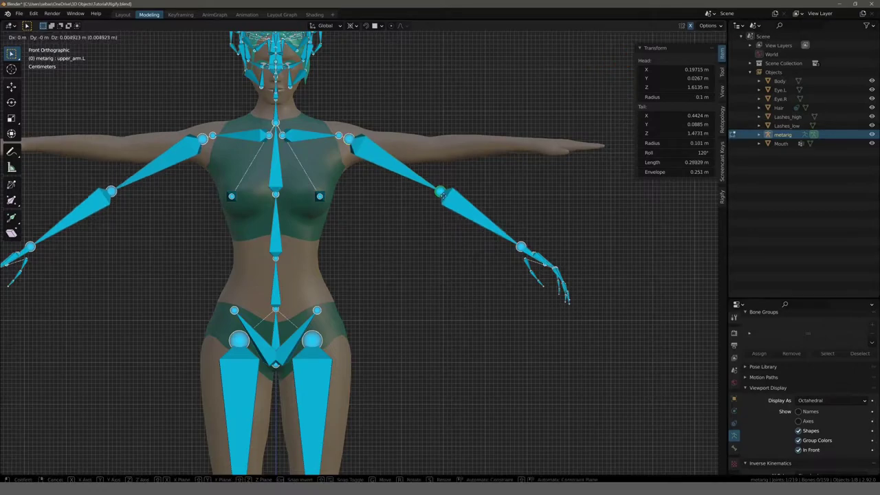
click(481, 178)
shift+middle_drag(480, 178, 330, 214)
scroll(379, 181, up, 2)
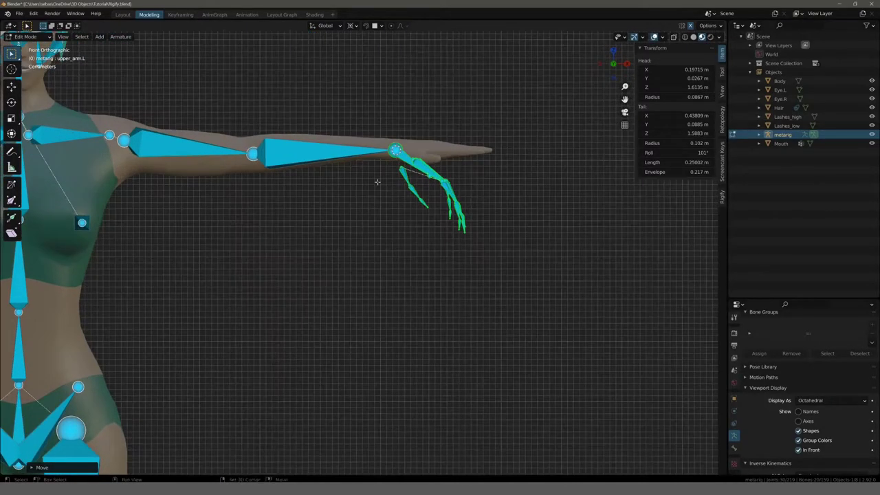
scroll(408, 156, up, 1)
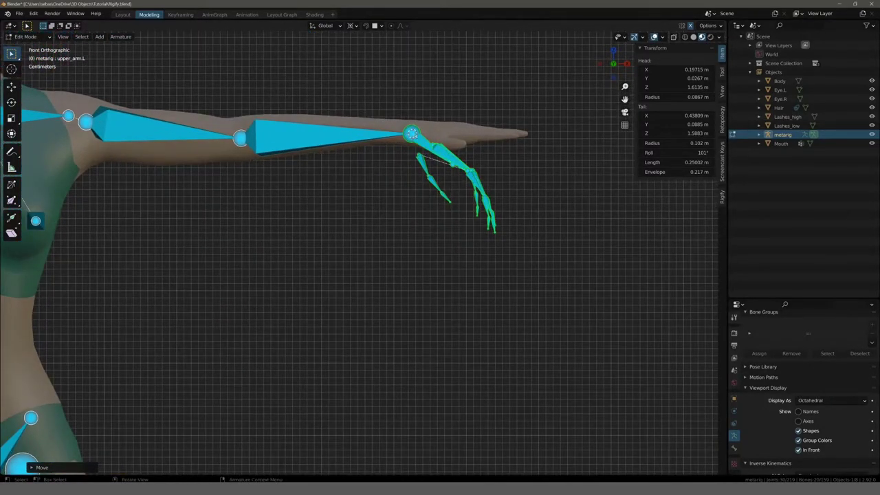
Rotate the left hand bones toward the fingers and move them onto the hand from top view
key(r)
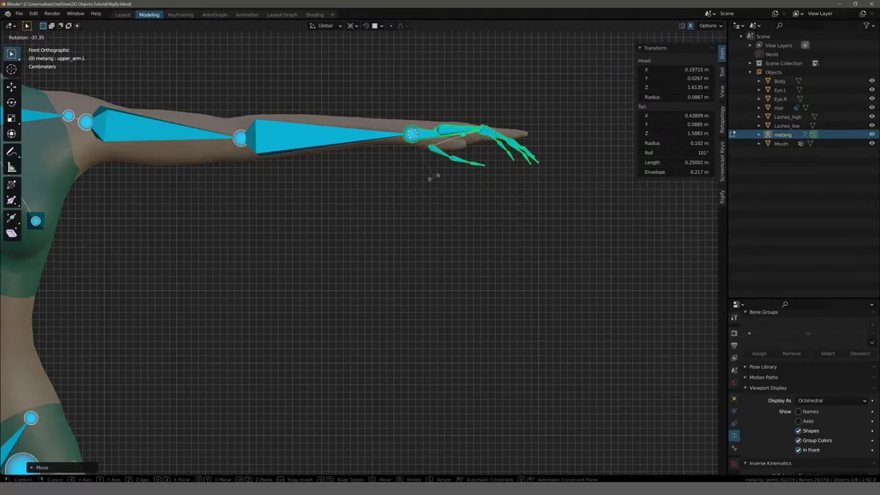
click(432, 177)
key(KP_7)
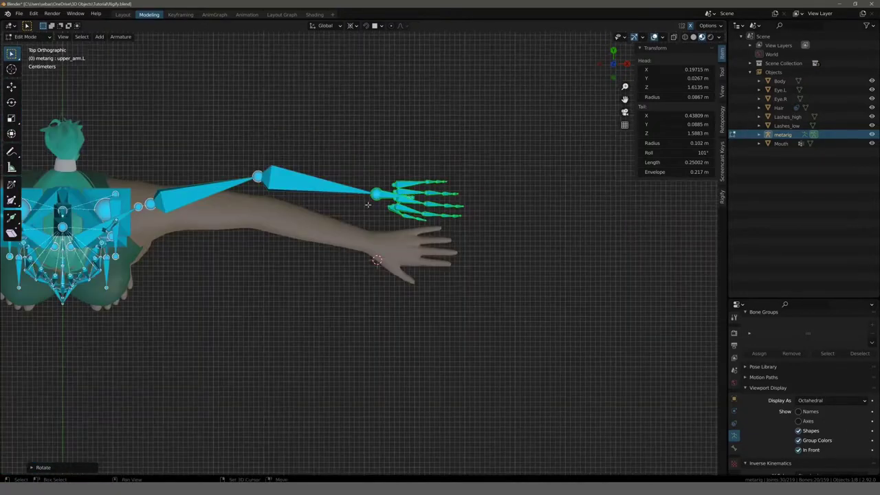
scroll(386, 175, up, 3)
key(g)
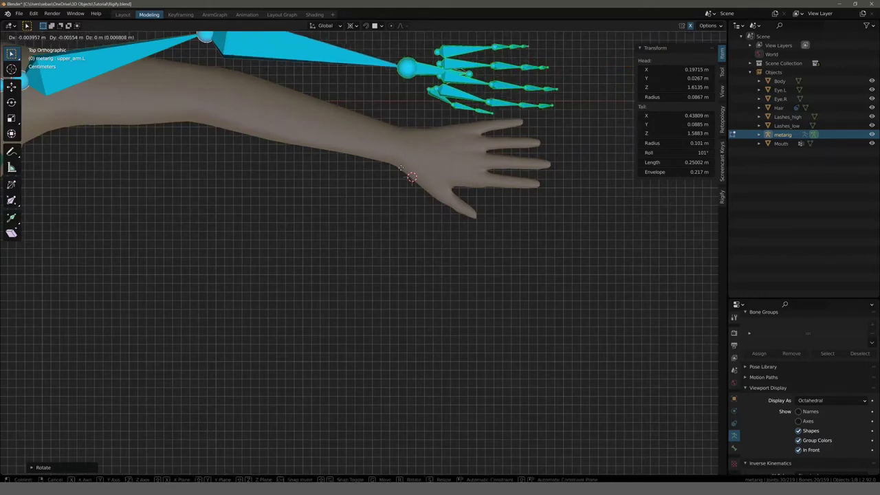
click(395, 225)
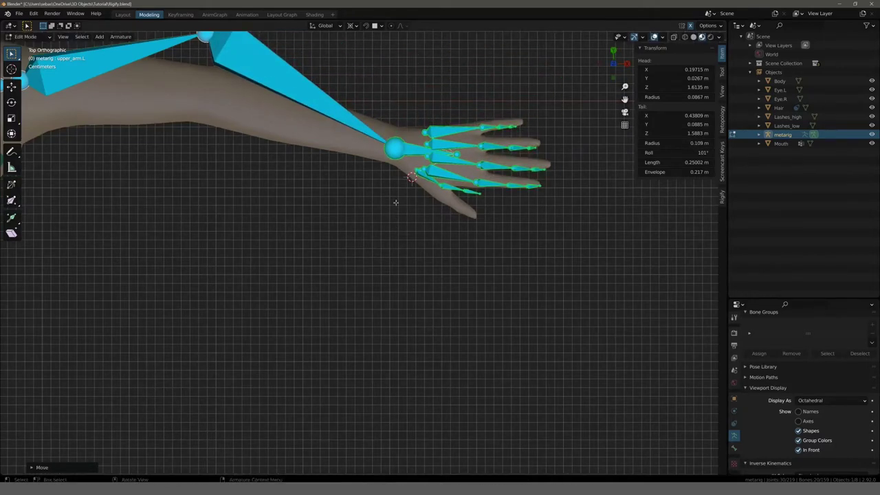
Box-select the left elbow joint and move it onto the arm
shift+middle_drag(279, 160, 395, 257)
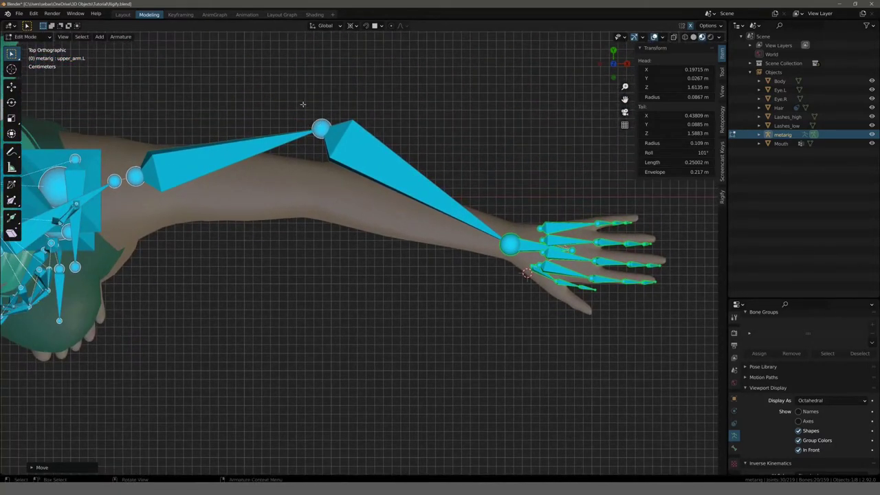
drag(303, 103, 336, 143)
key(g)
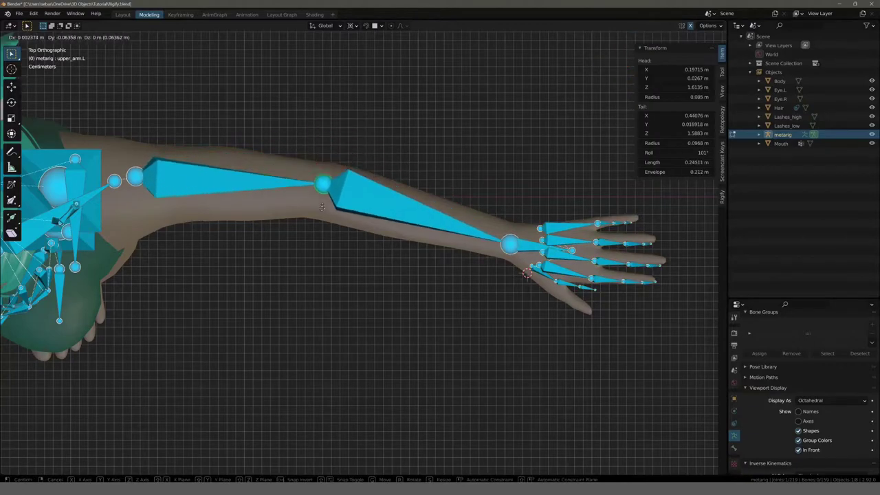
click(326, 201)
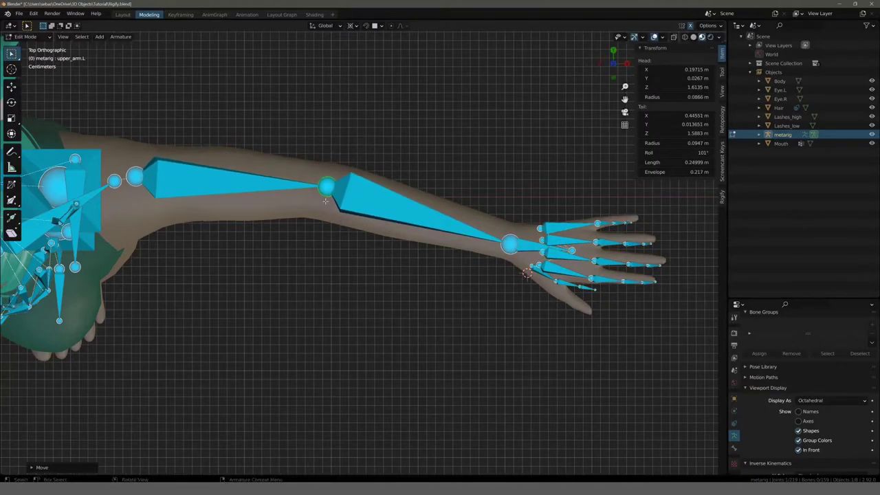
scroll(326, 201, down, 2)
scroll(316, 210, up, 2)
key(KP_1)
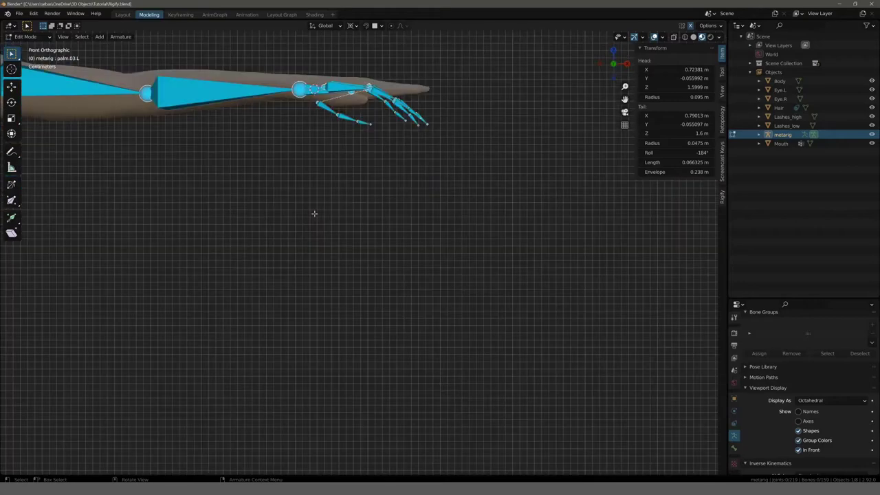
scroll(330, 240, up, 3)
mouse_move(329, 240)
shift+middle_down()
mouse_move(352, 160)
mouse_move(350, 197)
shift+middle_up()
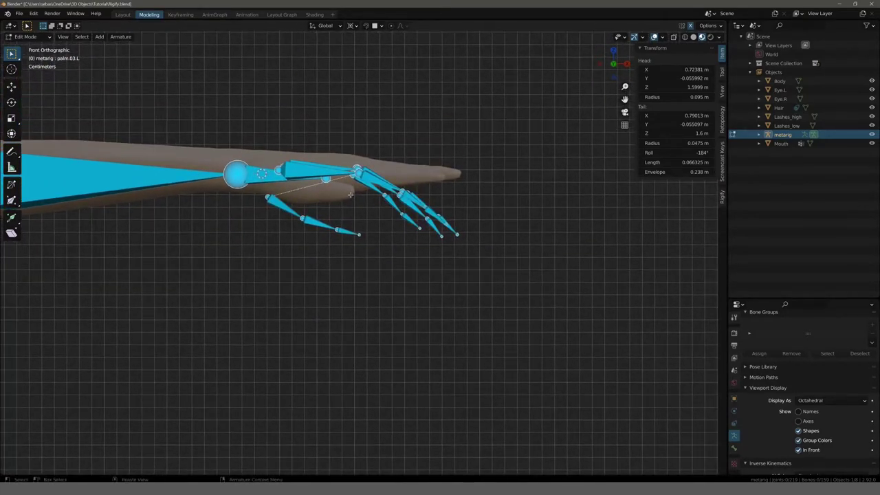
key(KP_7)
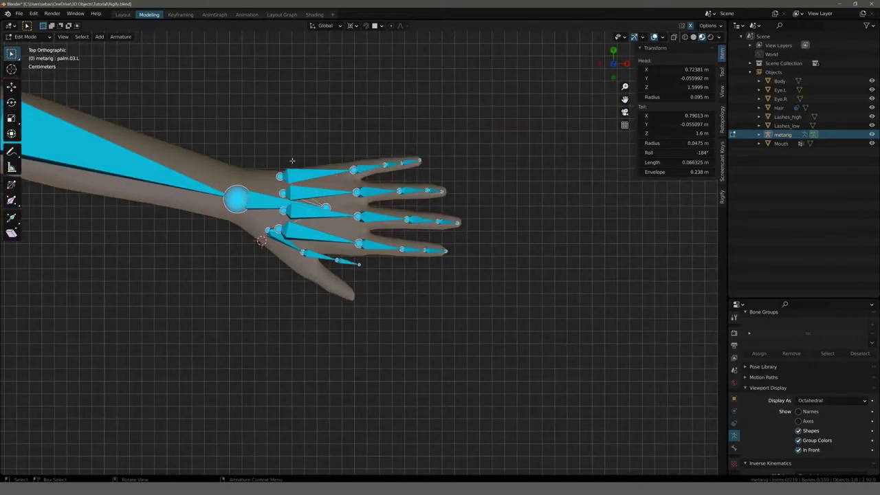
drag(263, 131, 415, 184)
key(h)
middle_drag(415, 184, 289, 234)
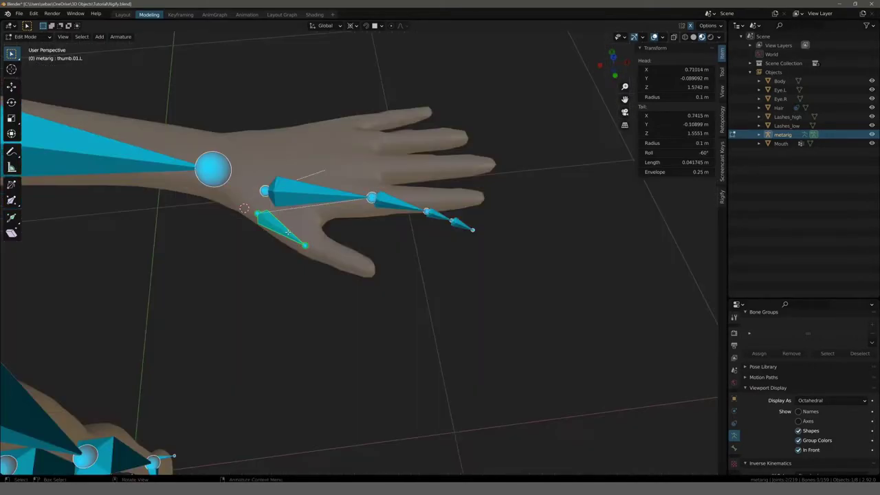
key(KP_1)
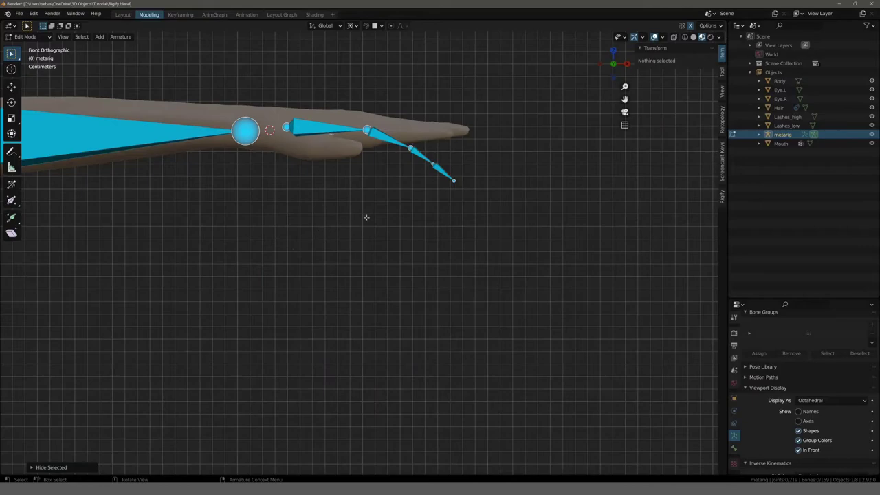
shift+middle_drag(365, 216, 361, 252)
scroll(359, 250, up, 1)
scroll(359, 250, up, 1)
shift+middle_drag(399, 208, 371, 243)
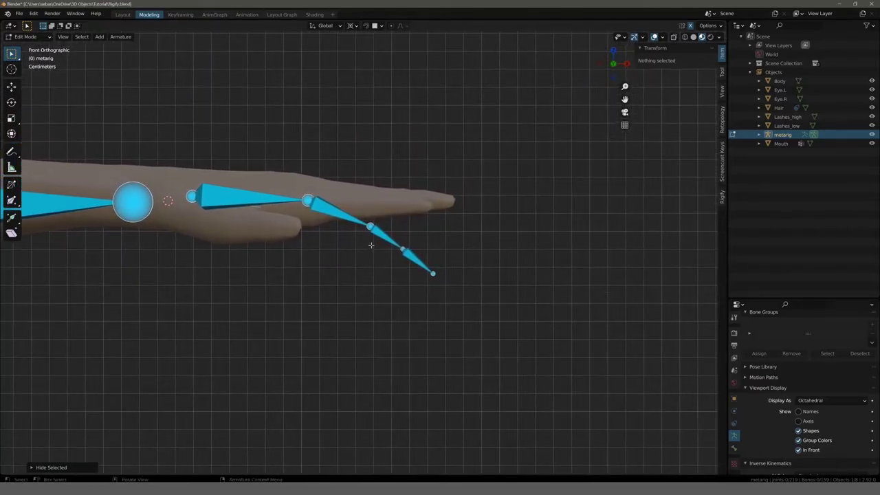
scroll(371, 244, up, 2)
key(alt+h)
mouse_move(271, 298)
middle_down()
mouse_move(208, 296)
mouse_move(243, 314)
middle_up()
key(KP_7)
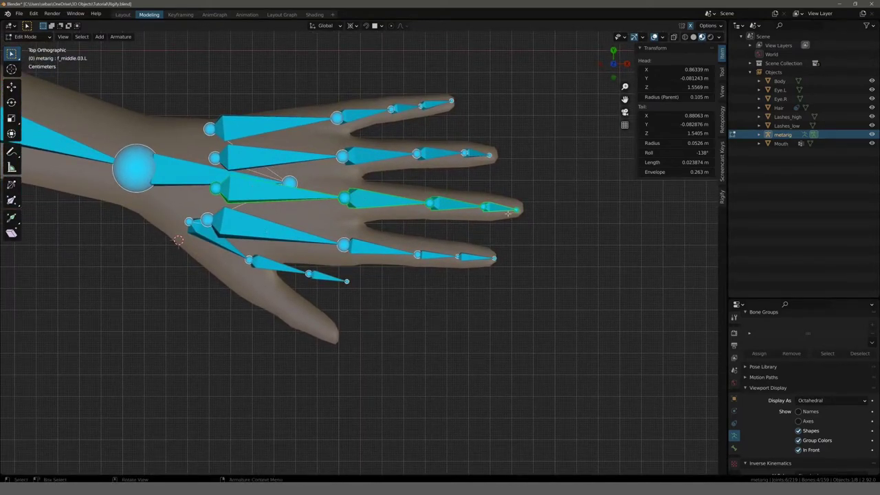
key(shift+h)
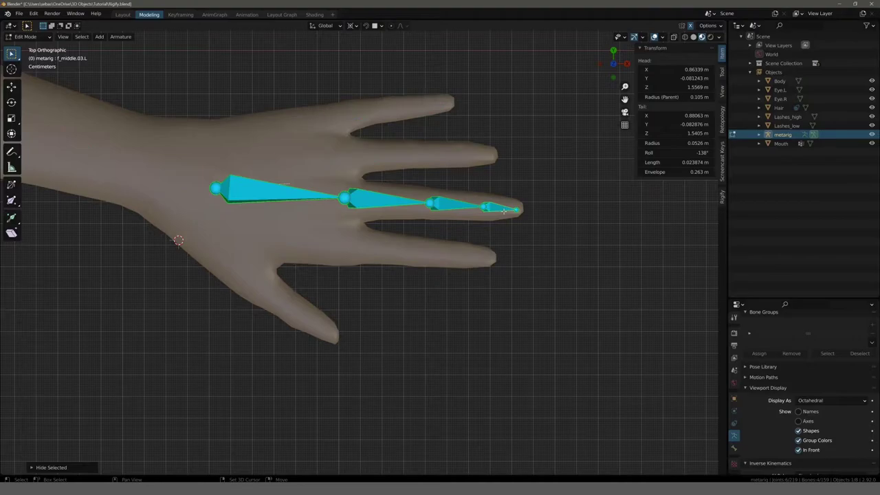
key(alt+h)
mouse_move(94, 374)
middle_down()
mouse_move(235, 236)
mouse_move(178, 309)
mouse_move(112, 291)
mouse_move(261, 298)
mouse_move(329, 263)
mouse_move(406, 262)
mouse_move(371, 259)
middle_up()
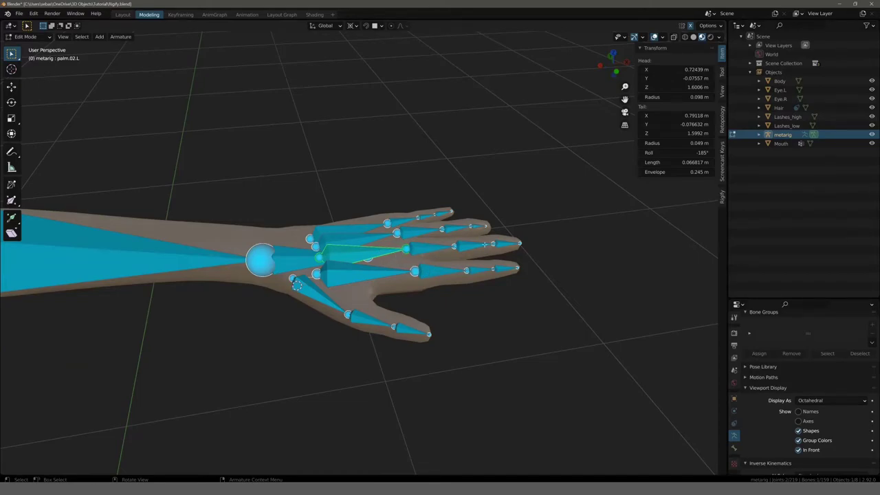
scroll(368, 236, down, 3)
mouse_move(368, 237)
middle_down()
mouse_move(392, 227)
mouse_move(399, 206)
middle_up()
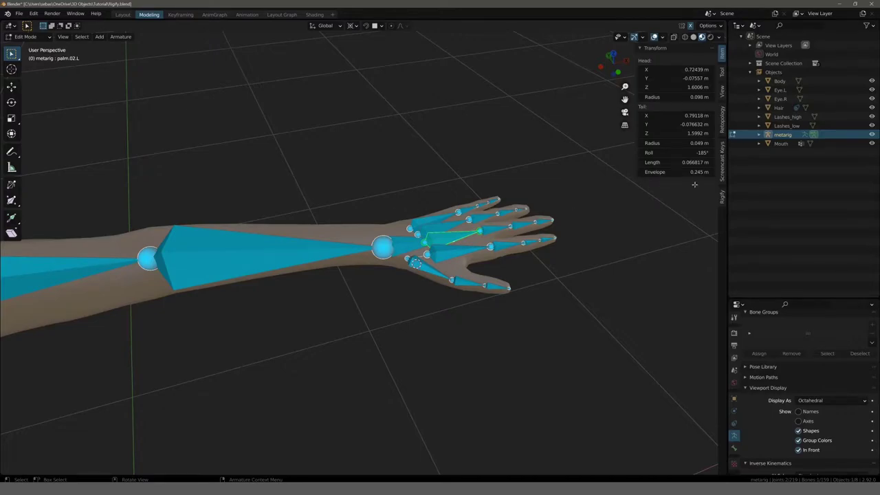
From top view, move the left elbow joint into the arm's bend, then frame the whole character
key(KP_7)
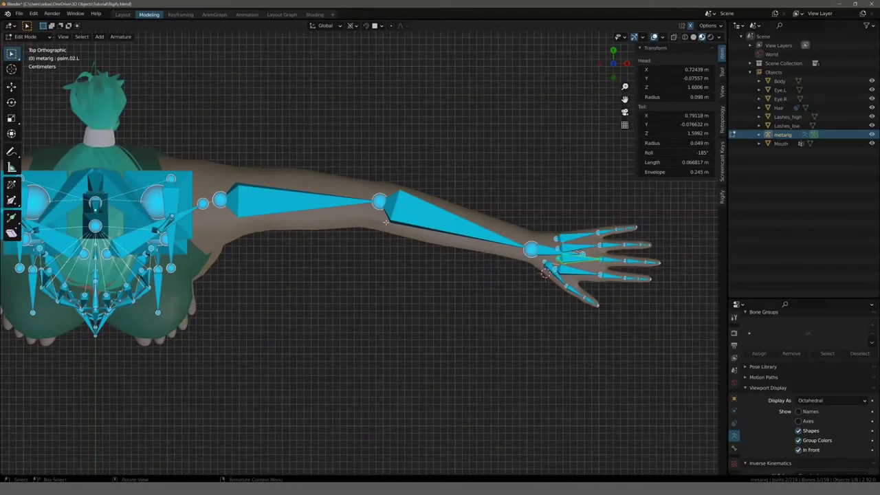
scroll(385, 221, up, 3)
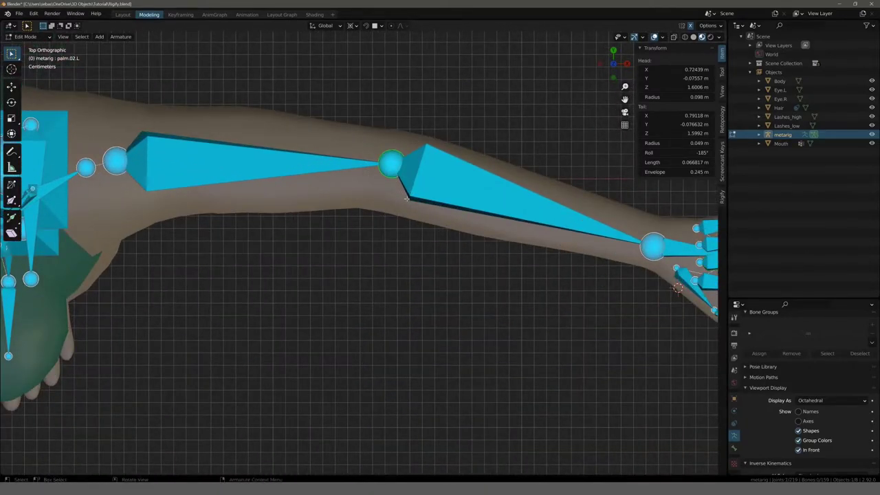
key(g)
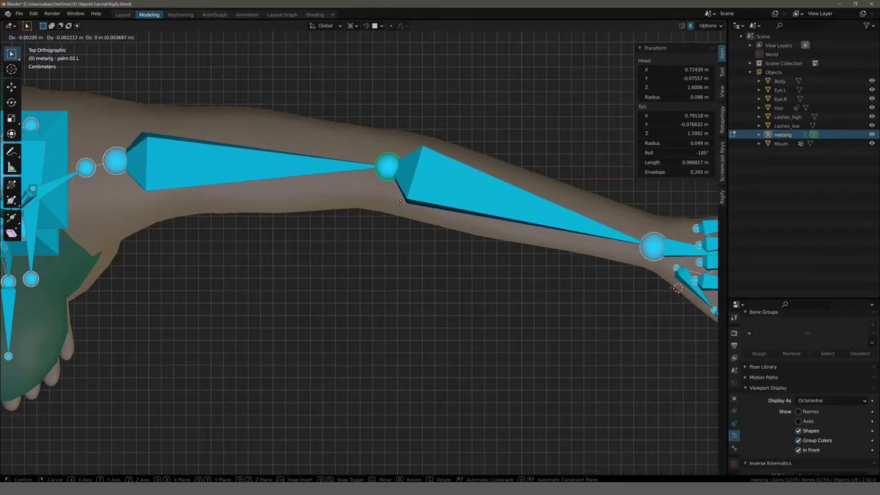
click(400, 202)
key(Home)
scroll(379, 200, down, 1)
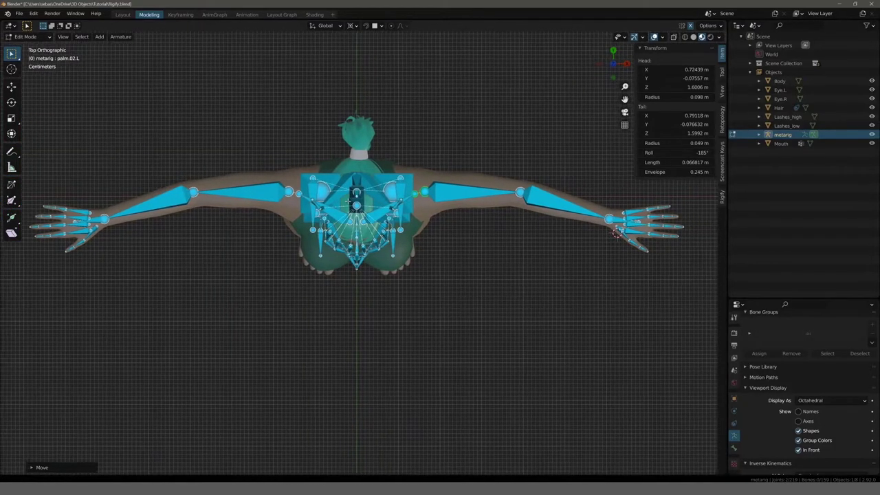
shift+middle_drag(539, 198, 537, 197)
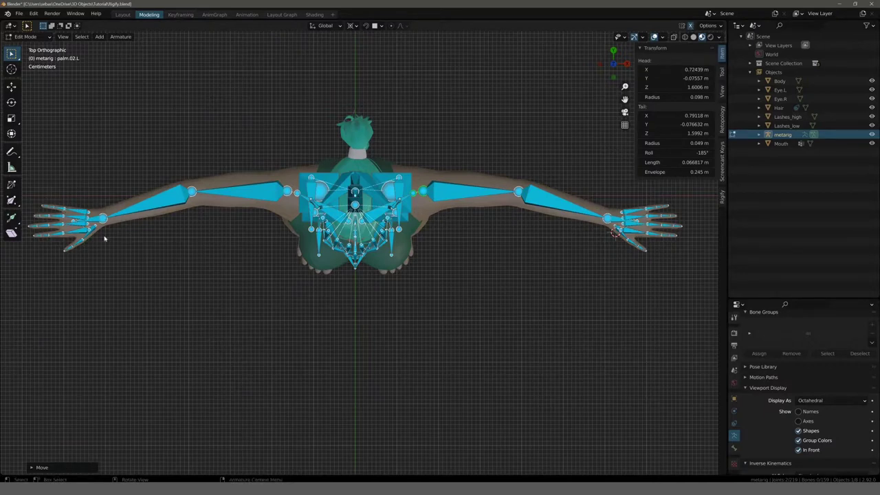
mouse_move(236, 251)
middle_down()
mouse_move(262, 262)
mouse_move(245, 198)
middle_up()
In right side view, box-select the knee joint and move it inside the character's knee
scroll(261, 274, down, 3)
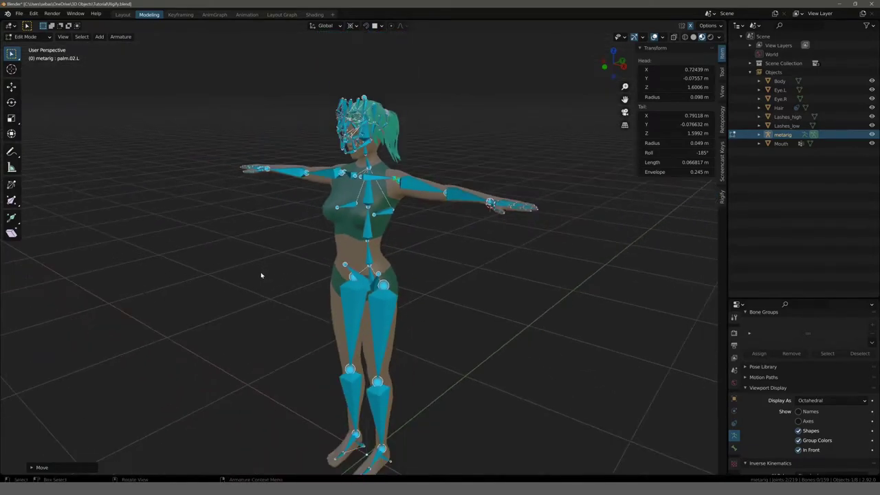
mouse_move(261, 274)
middle_down()
mouse_move(261, 318)
mouse_move(245, 318)
mouse_move(281, 323)
middle_up()
key(KP_3)
scroll(252, 217, up, 8)
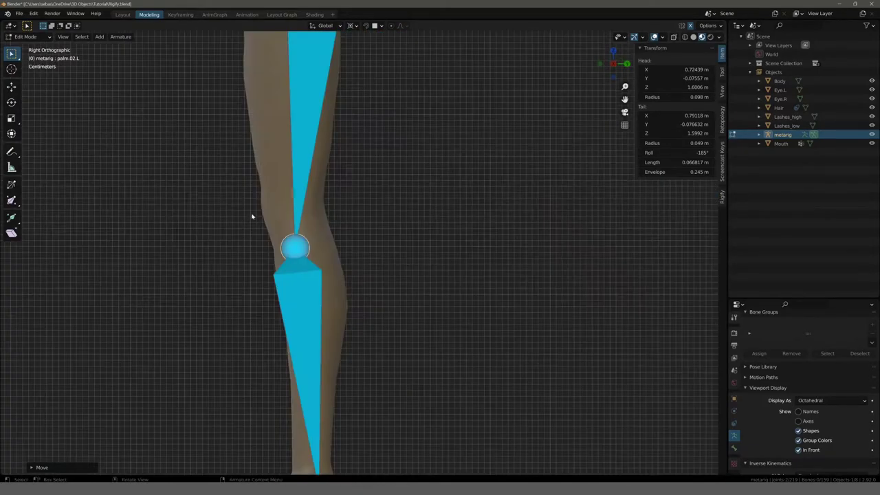
drag(252, 216, 348, 275)
key(g)
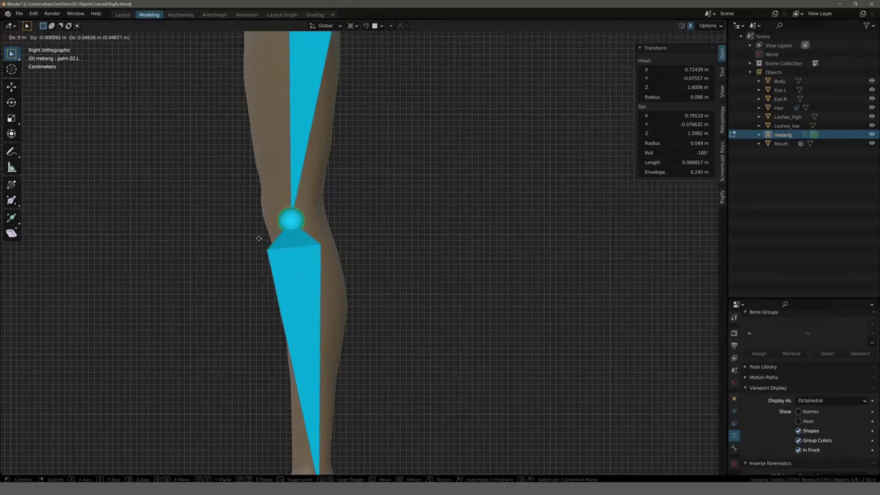
click(258, 239)
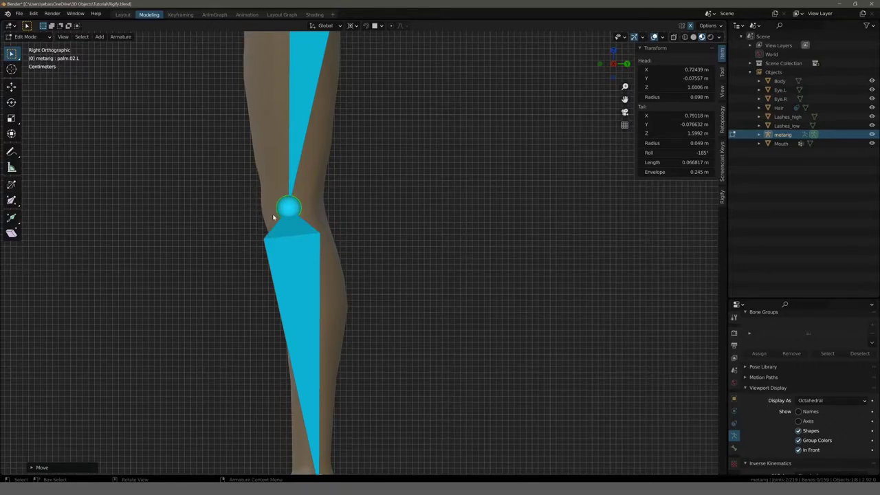
click(317, 201)
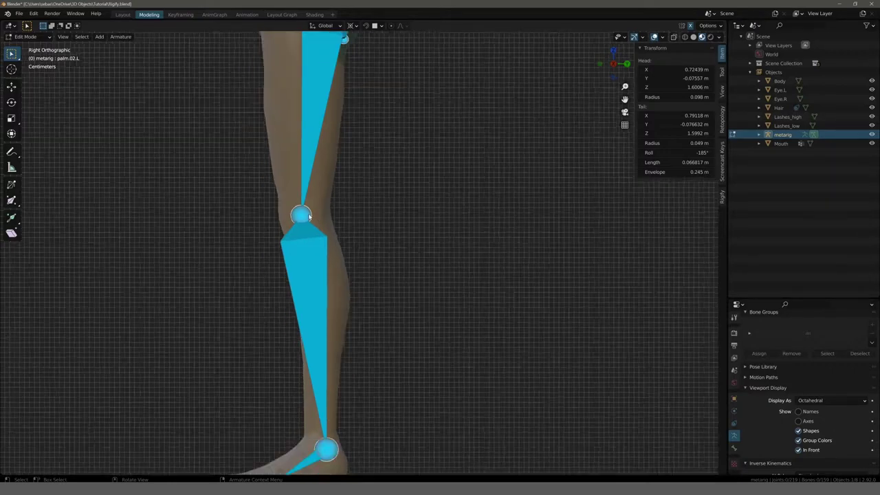
Confirm the ankle position and drag the toe bone's tip to the end of the toes
click(335, 208)
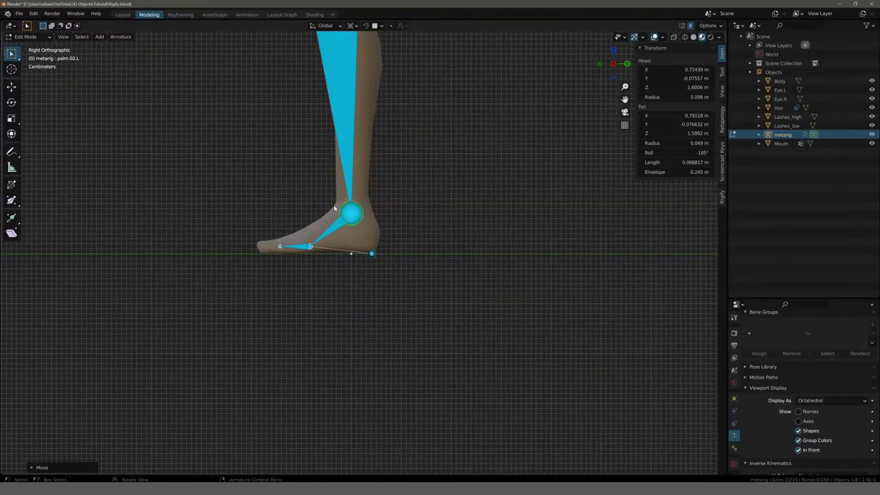
scroll(328, 211, up, 3)
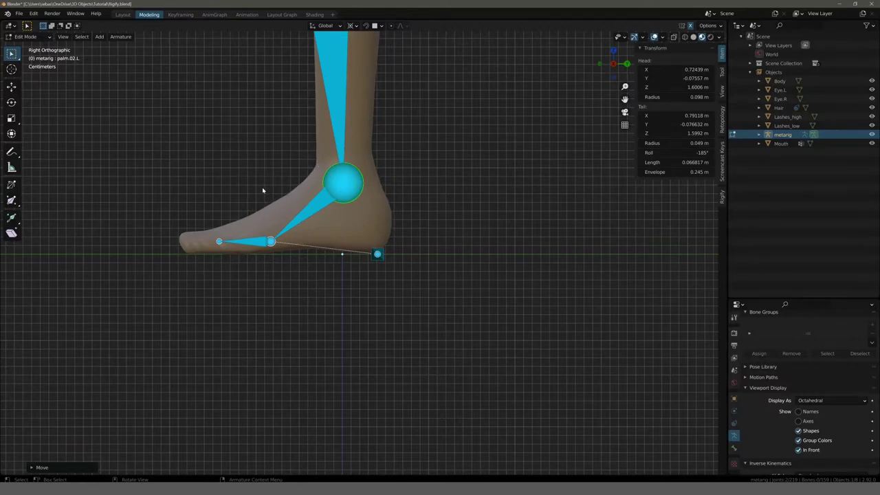
scroll(262, 190, up, 1)
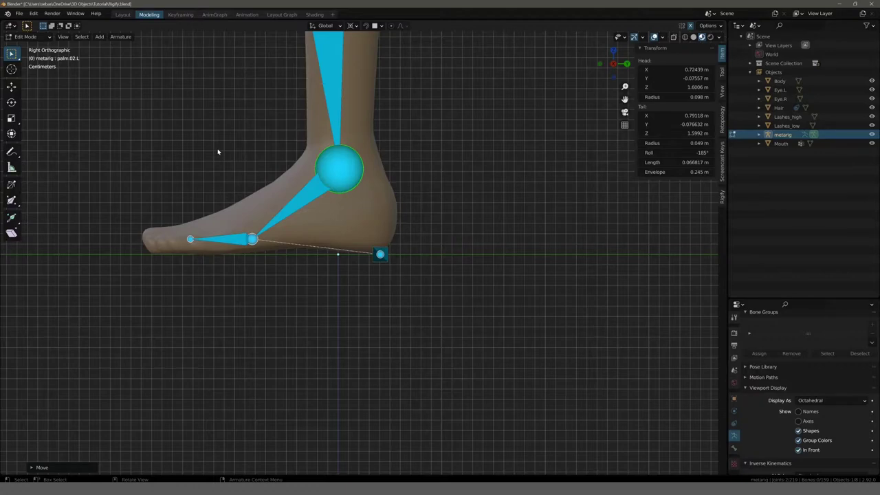
drag(190, 238, 146, 248)
Box-select the ball-of-foot joint and move it along the sole
drag(228, 218, 264, 256)
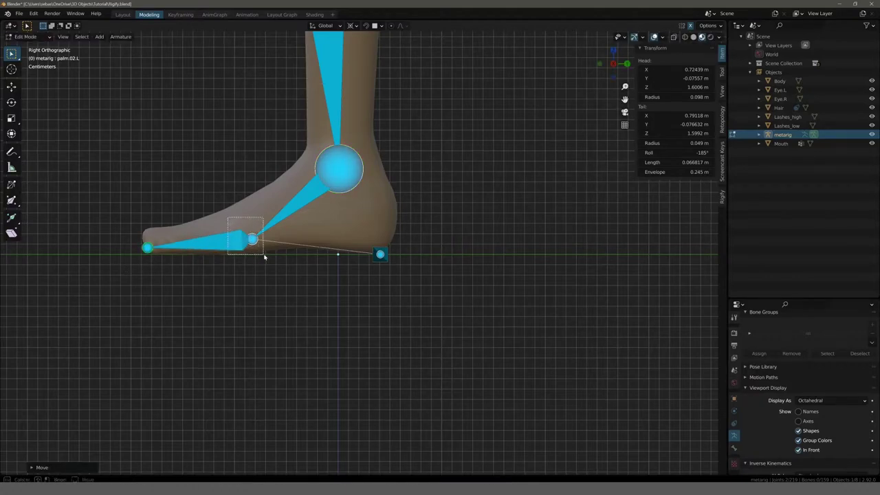
scroll(220, 146, up, 2)
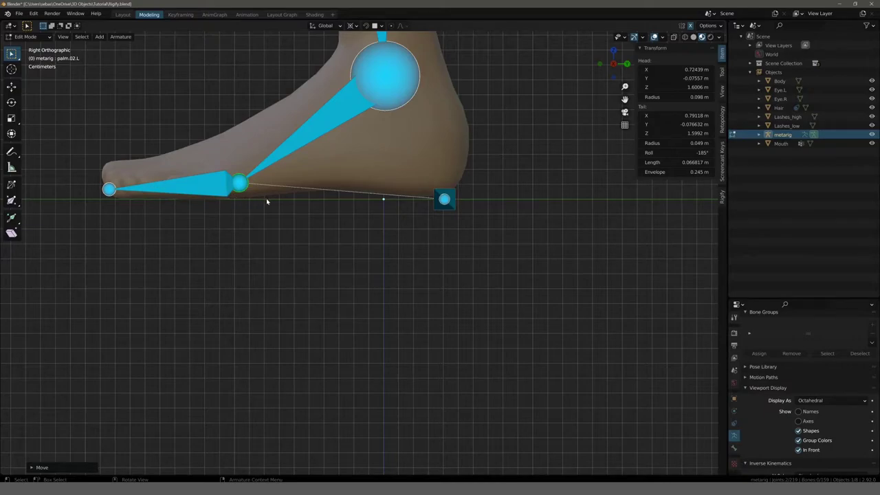
key(g)
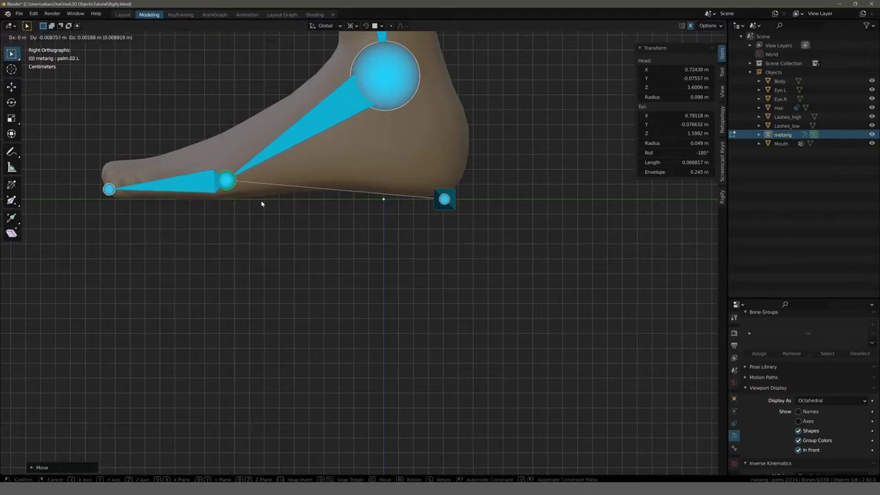
click(261, 203)
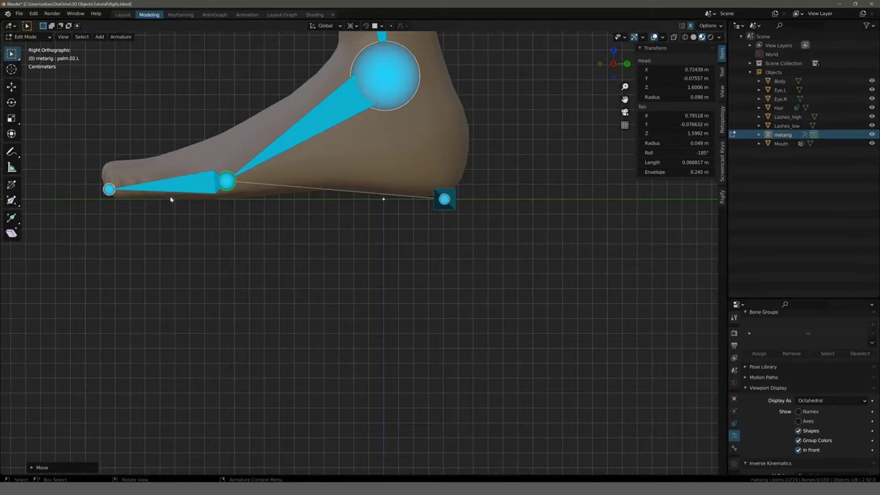
mouse_move(169, 153)
middle_down()
mouse_move(178, 177)
mouse_move(221, 198)
mouse_move(173, 233)
middle_up()
key(KP_7)
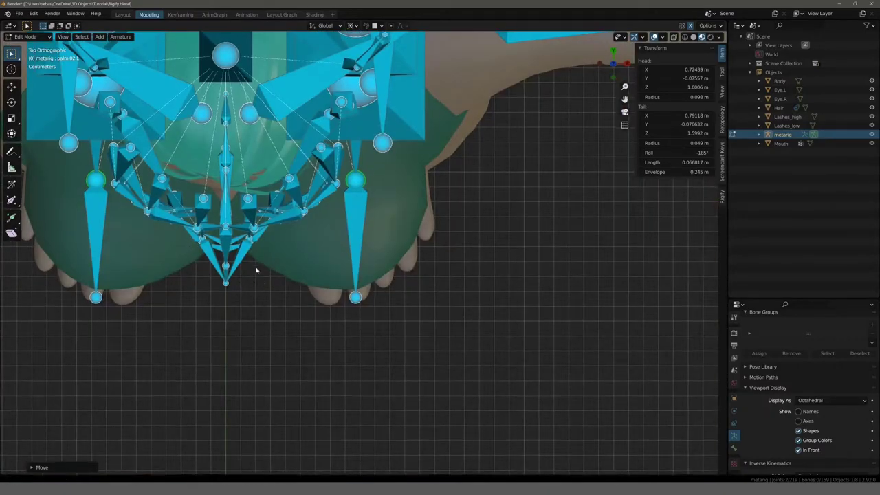
mouse_move(256, 270)
shift+middle_down()
mouse_move(251, 240)
mouse_move(204, 199)
shift+middle_up()
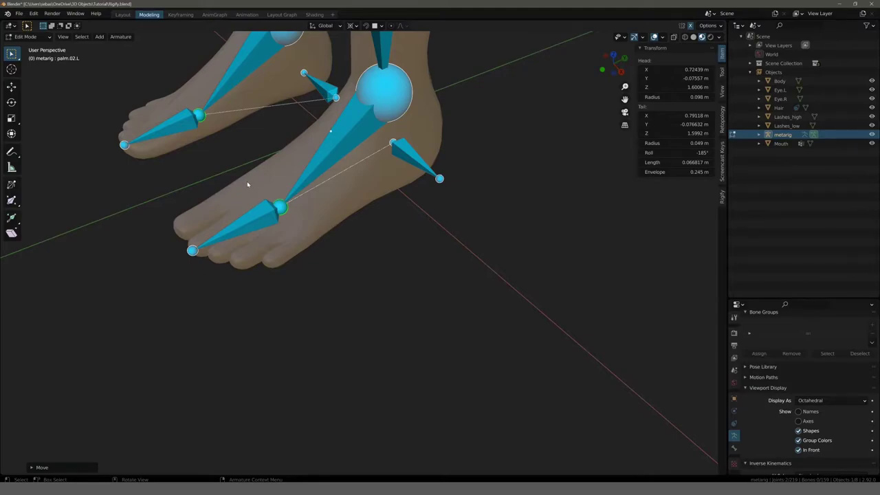
Select the thigh.L bone and move it up so its head sits inside the hip
middle_drag(247, 185, 226, 179)
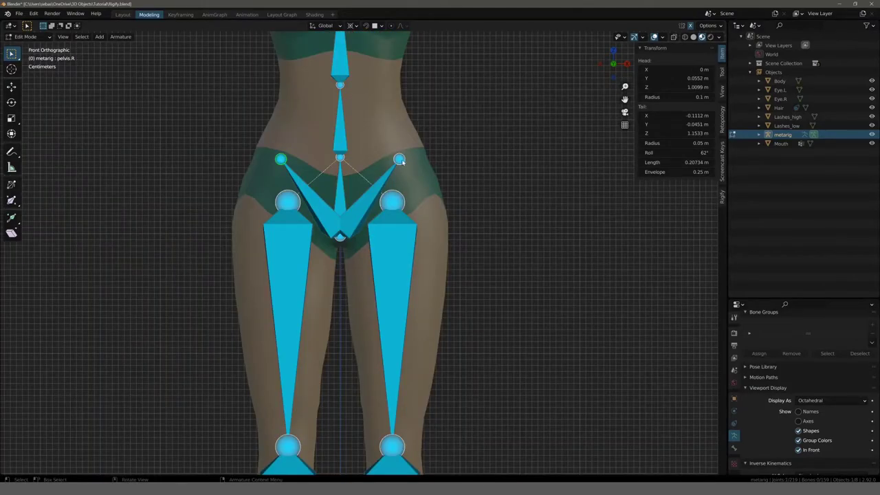
click(400, 160)
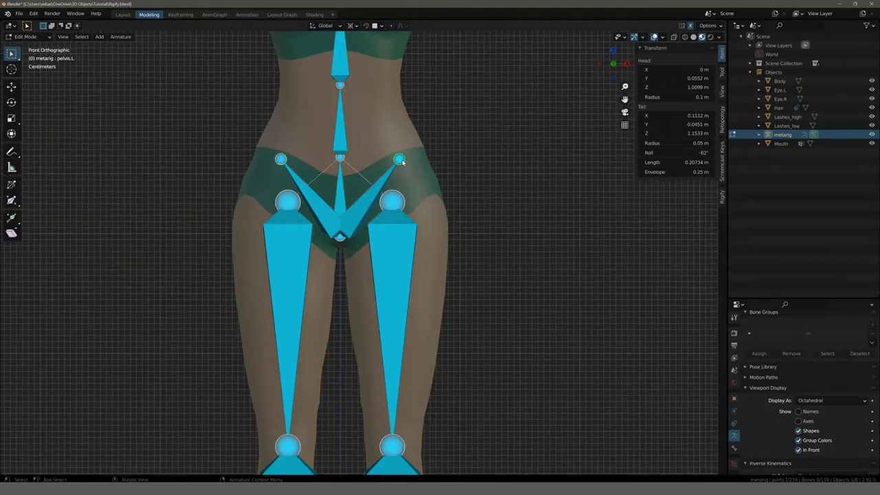
mouse_move(402, 161)
middle_down()
mouse_move(393, 228)
mouse_move(372, 177)
middle_up()
click(372, 195)
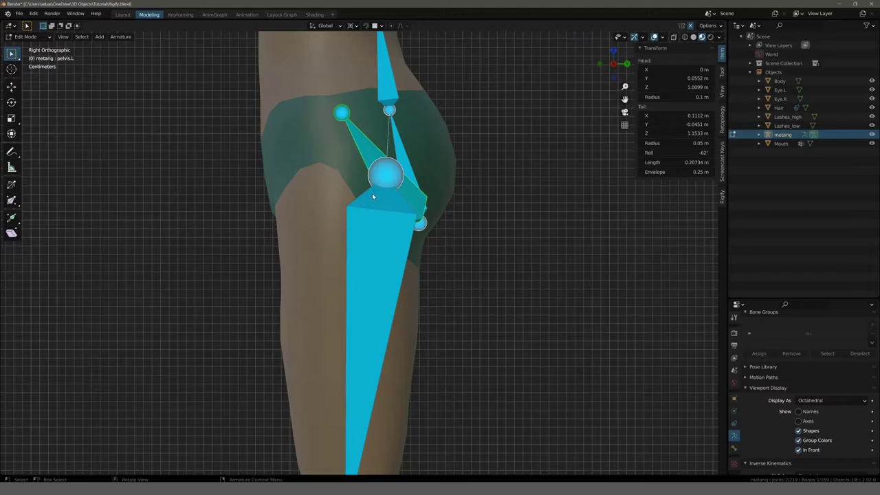
click(385, 182)
key(g)
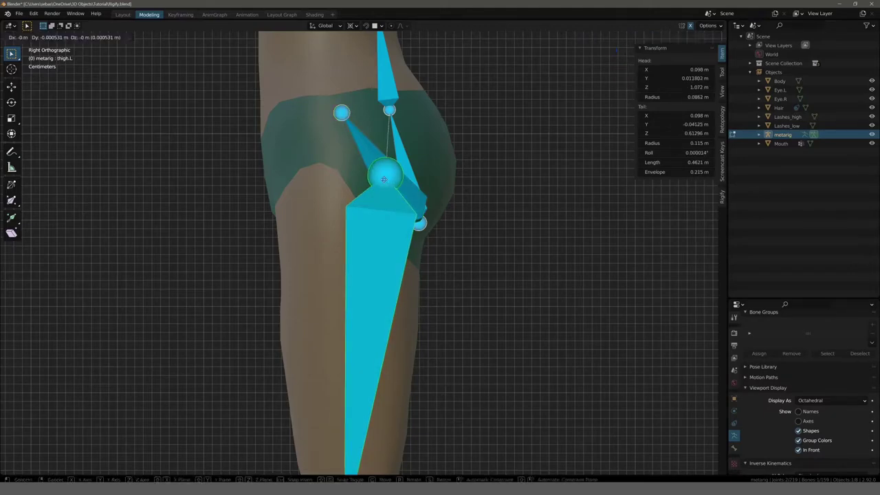
click(355, 159)
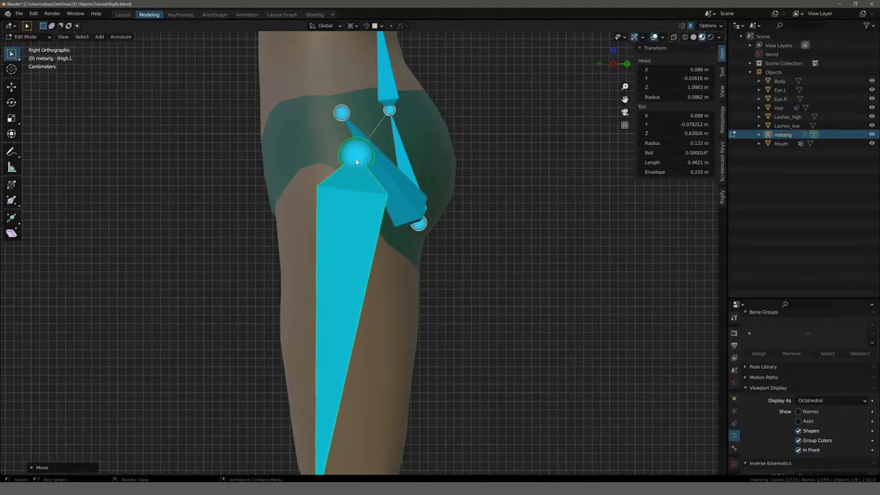
scroll(352, 178, down, 2)
scroll(350, 197, down, 1)
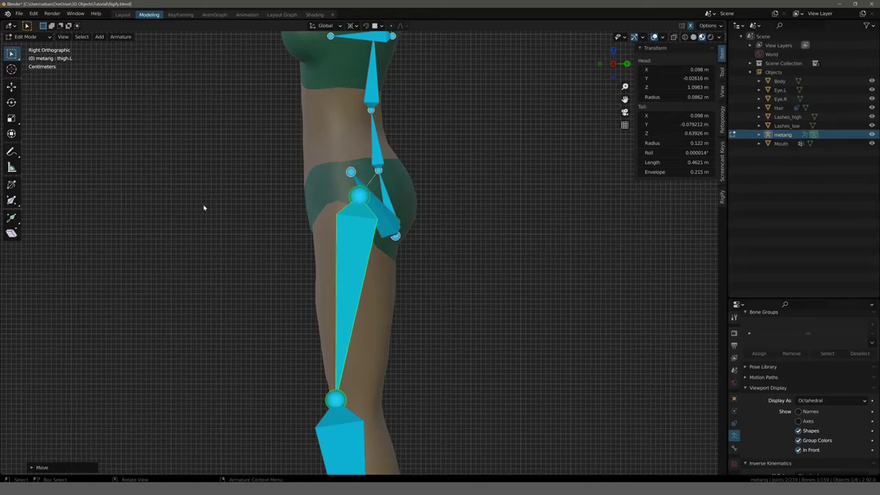
Nudge the thigh bone slightly into a better position
key(g)
click(346, 200)
scroll(383, 222, up, 2)
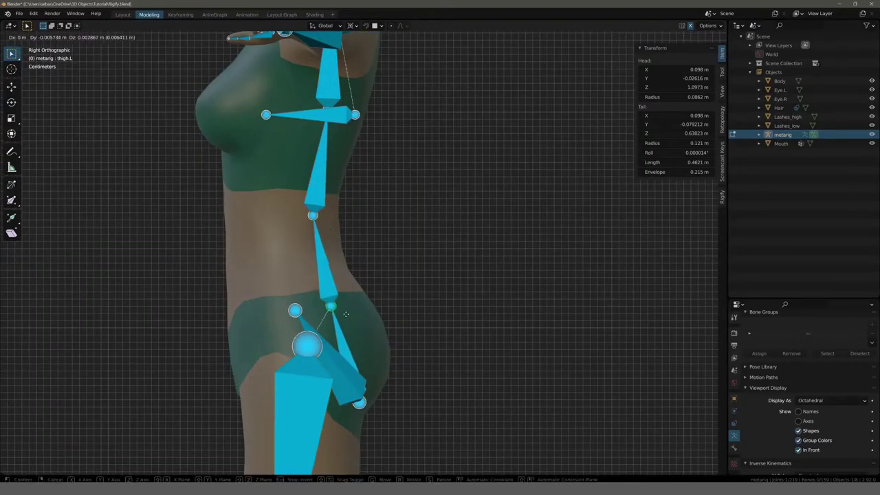
Drag the lower spine joints inside the torso so the spine follows the back
drag(334, 307, 343, 314)
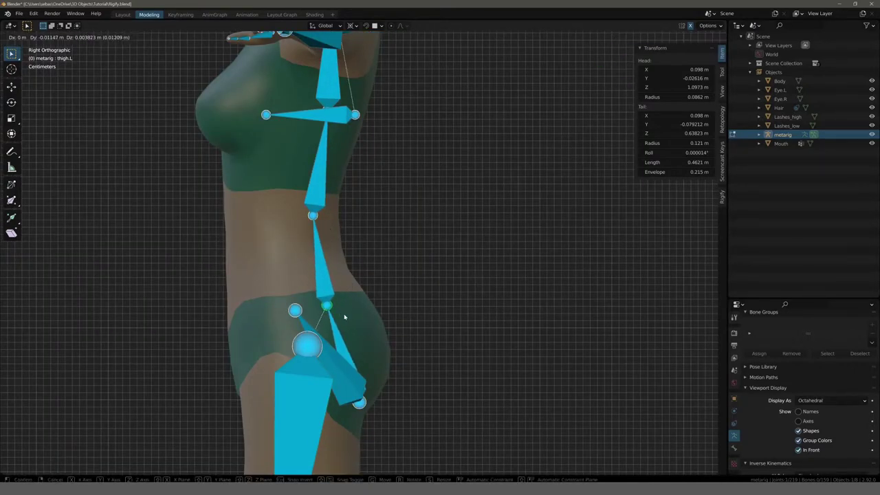
click(313, 215)
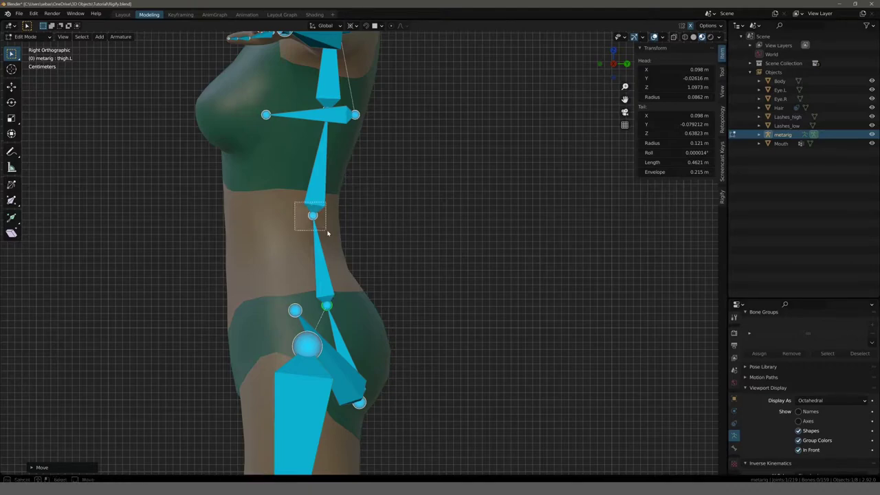
click(326, 305)
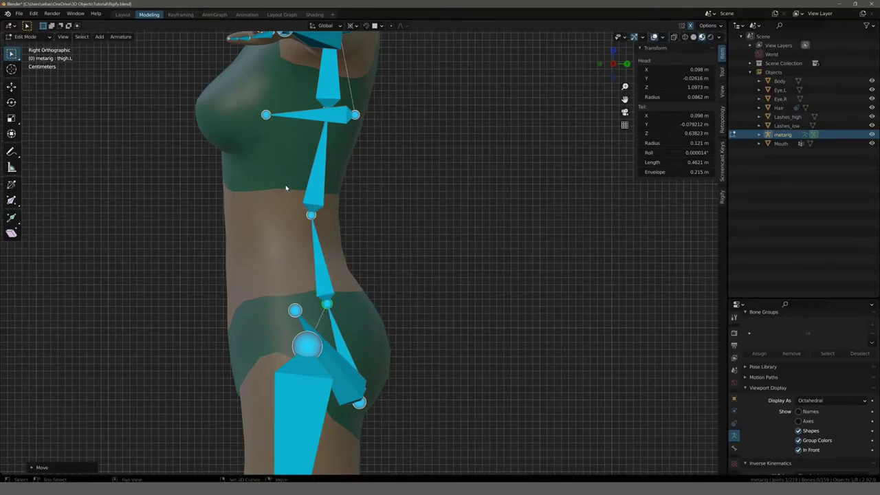
shift+middle_drag(286, 187, 276, 291)
scroll(307, 221, up, 2)
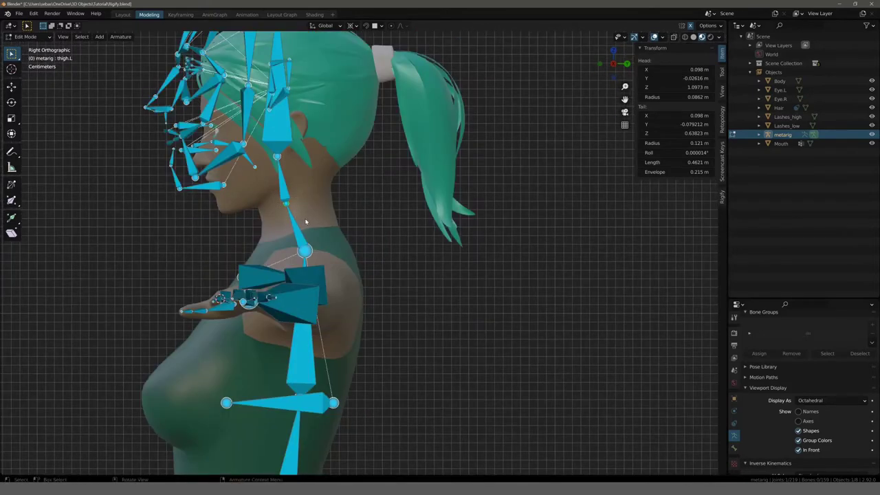
Move the neck joint back along the neck in two adjustments
key(g)
click(313, 221)
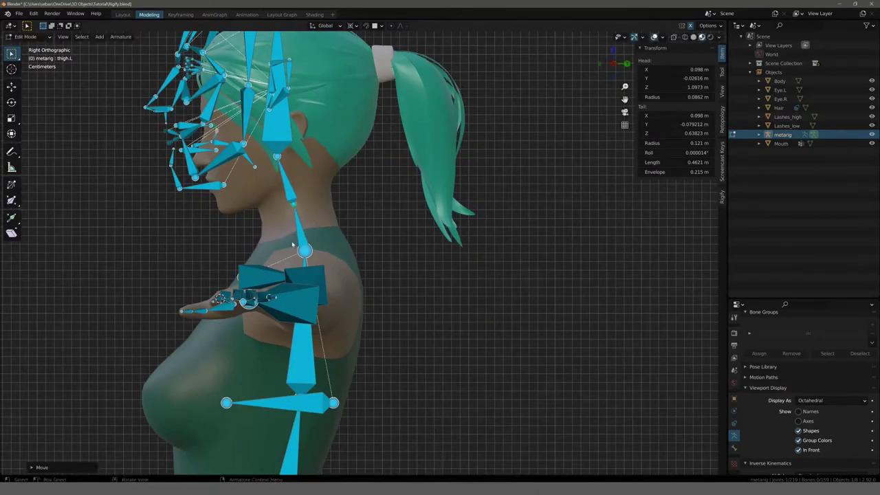
key(g)
click(321, 273)
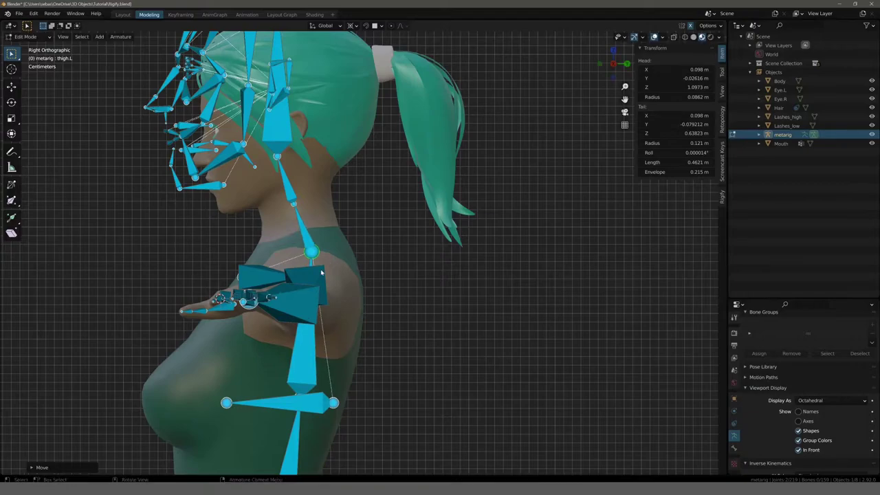
scroll(321, 272, down, 3)
scroll(281, 279, up, 3)
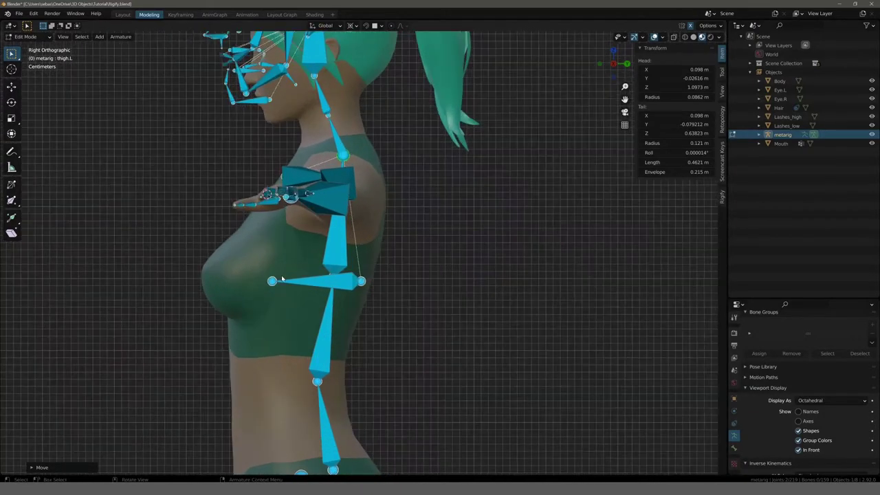
Select breast.R and, in side view, move it into the chest
click(272, 280)
click(316, 287)
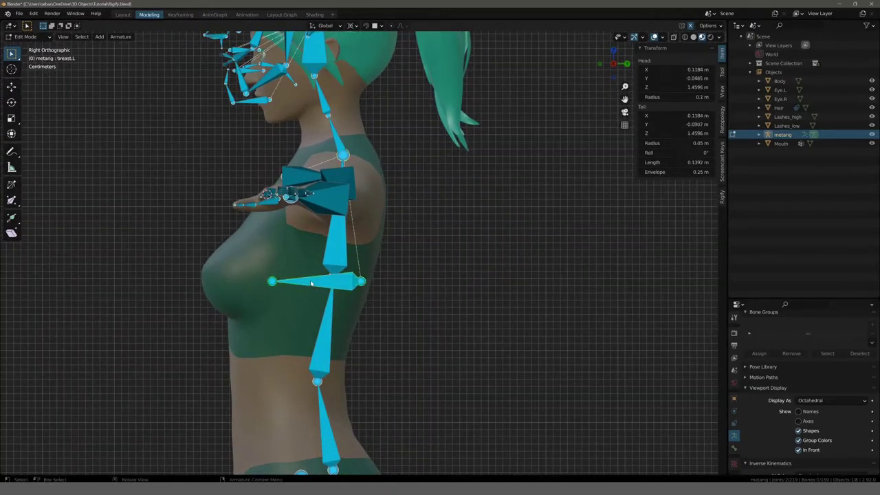
middle_drag(313, 285, 245, 258)
click(246, 258)
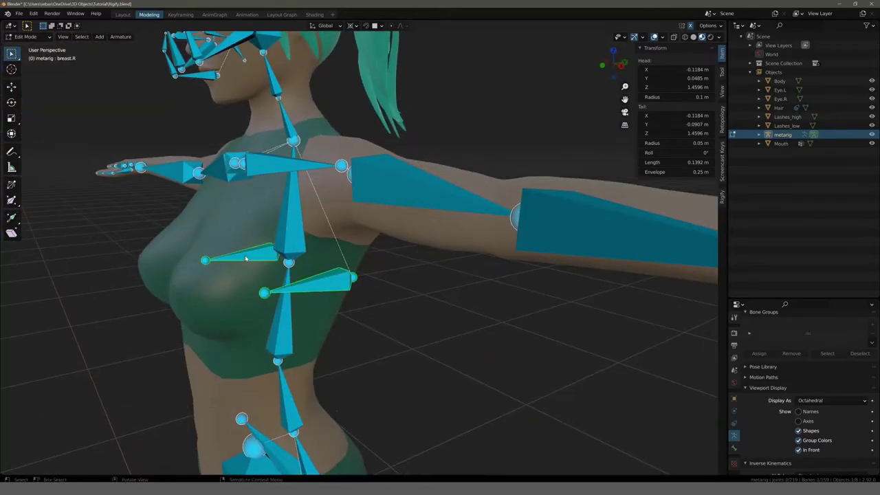
key(KP_3)
shift+middle_drag(225, 271, 266, 255)
key(g)
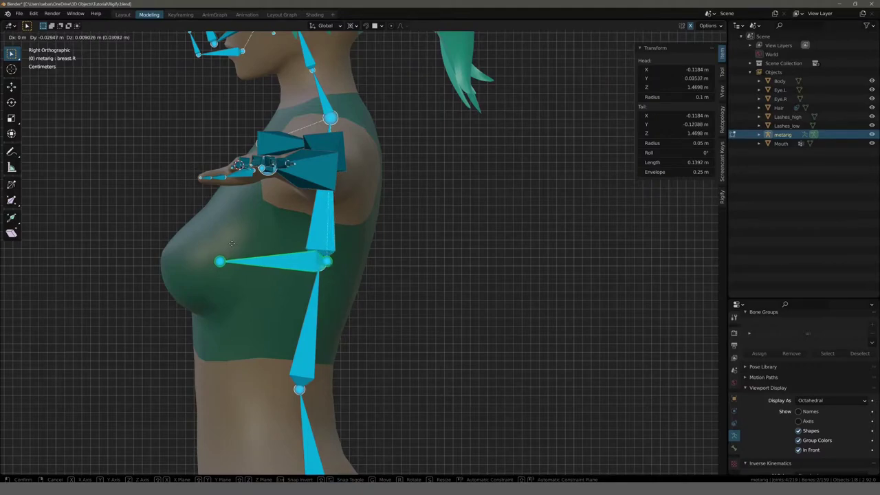
click(238, 247)
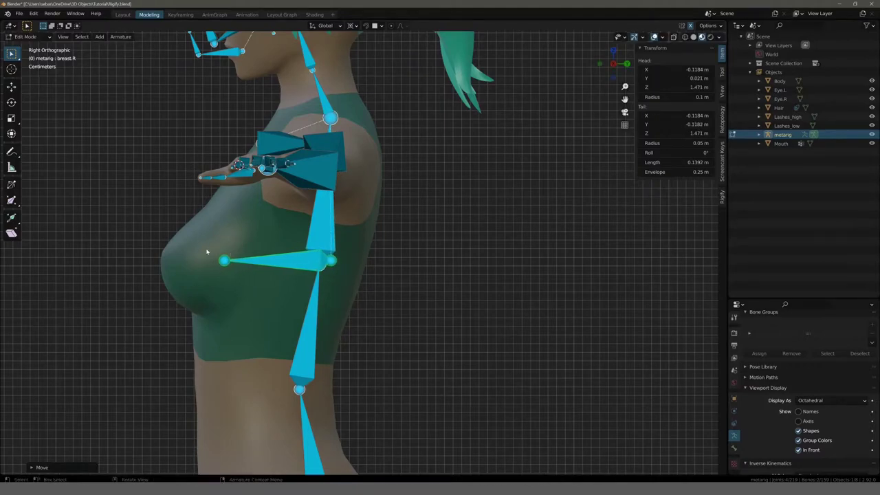
Extend the breast.R tip forward to the chest front, then orbit to check the rig
click(224, 260)
key(g)
click(207, 291)
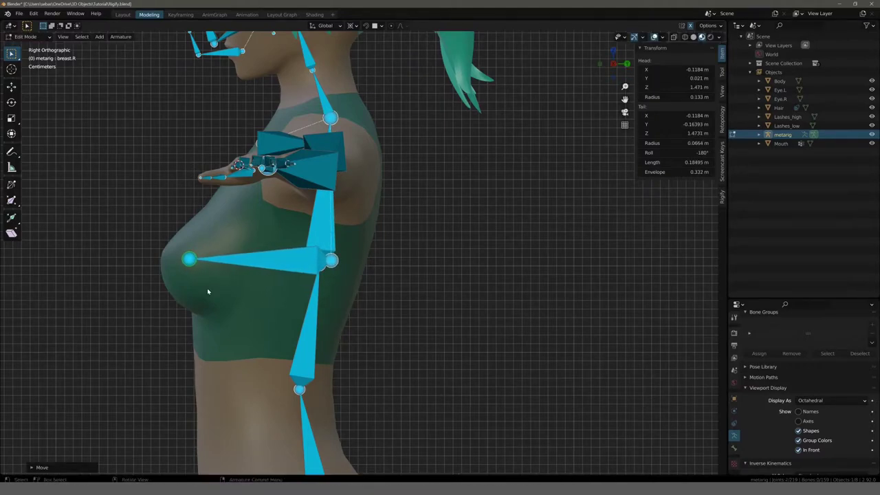
scroll(207, 291, down, 2)
scroll(210, 275, down, 2)
mouse_move(196, 257)
middle_down()
mouse_move(259, 277)
mouse_move(279, 271)
mouse_move(246, 281)
mouse_move(218, 270)
middle_up()
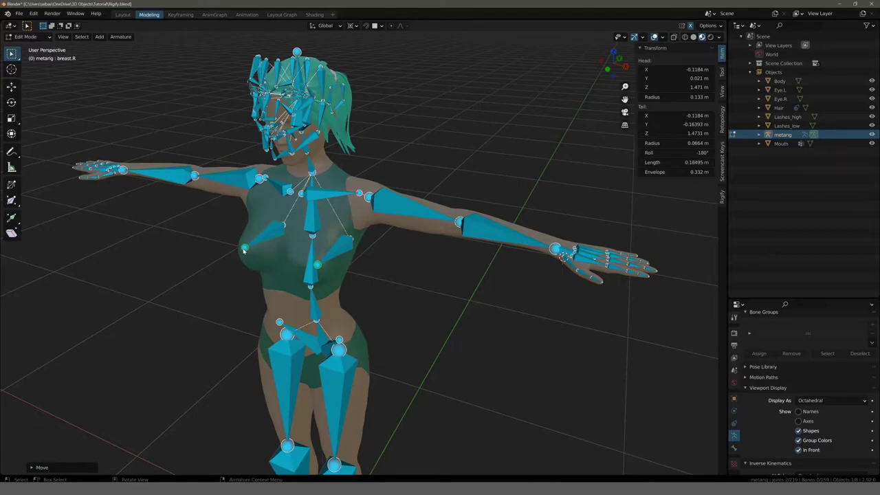
mouse_move(241, 252)
middle_down()
mouse_move(264, 251)
mouse_move(218, 246)
mouse_move(282, 247)
middle_up()
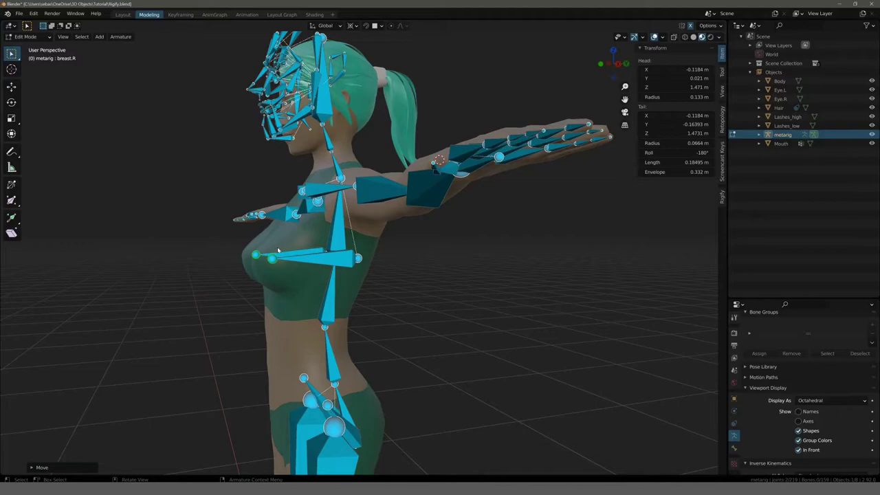
middle_drag(277, 250, 286, 259)
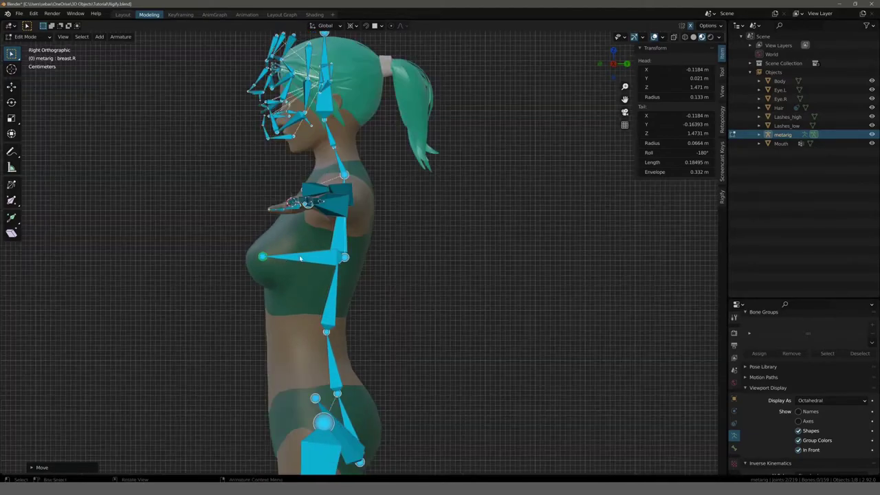
Nudge the right shoulder bone into place, checking it from the front and above
key(KP_3)
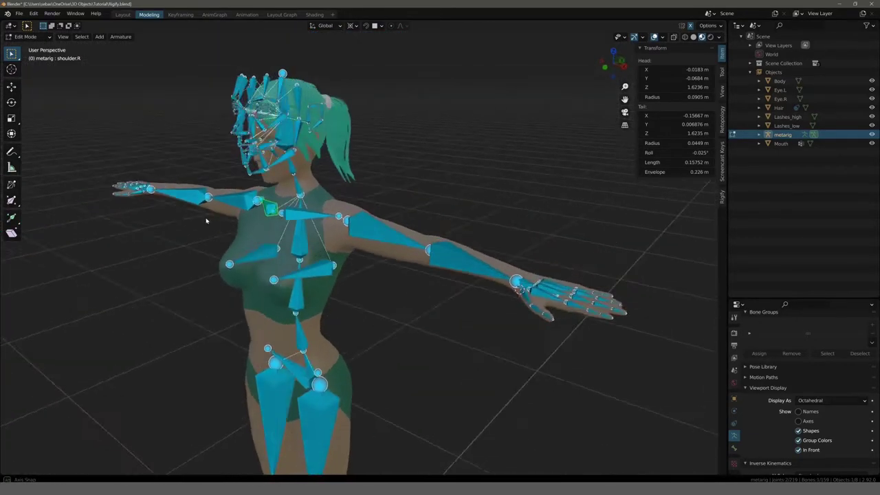
scroll(206, 221, up, 1)
scroll(205, 221, up, 3)
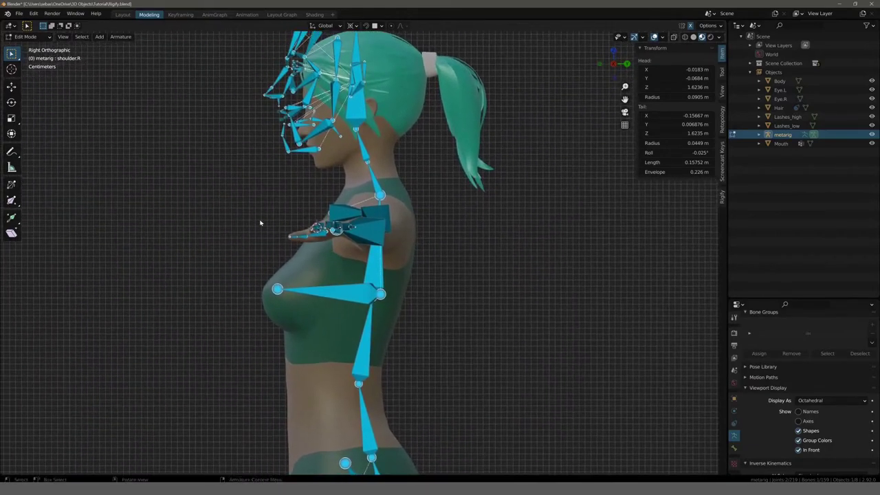
mouse_move(274, 239)
middle_down()
mouse_move(381, 232)
mouse_move(371, 227)
middle_up()
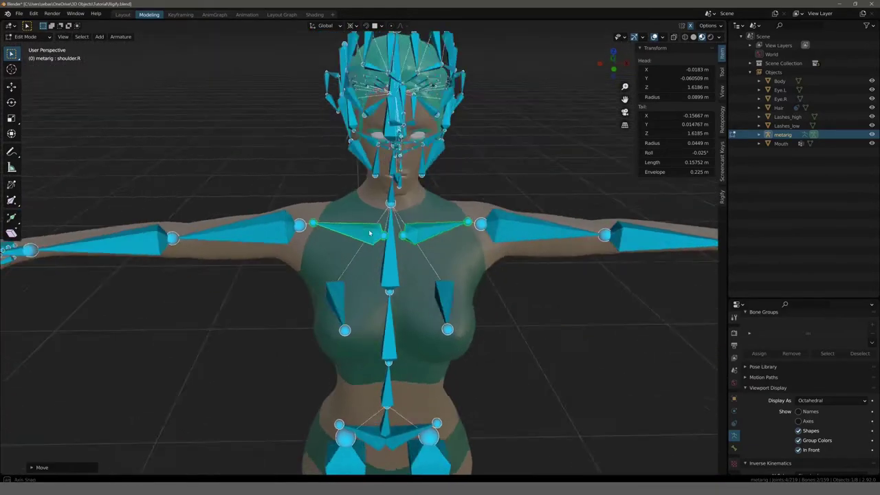
drag(364, 223, 339, 211)
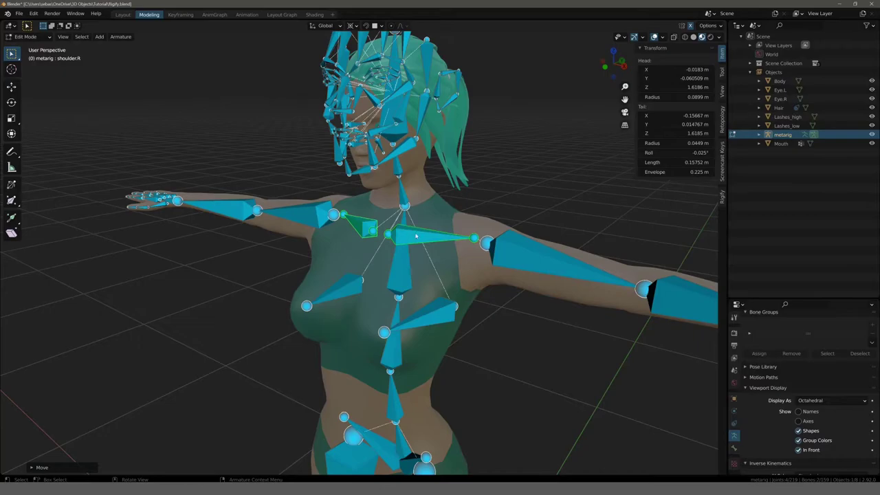
click(550, 262)
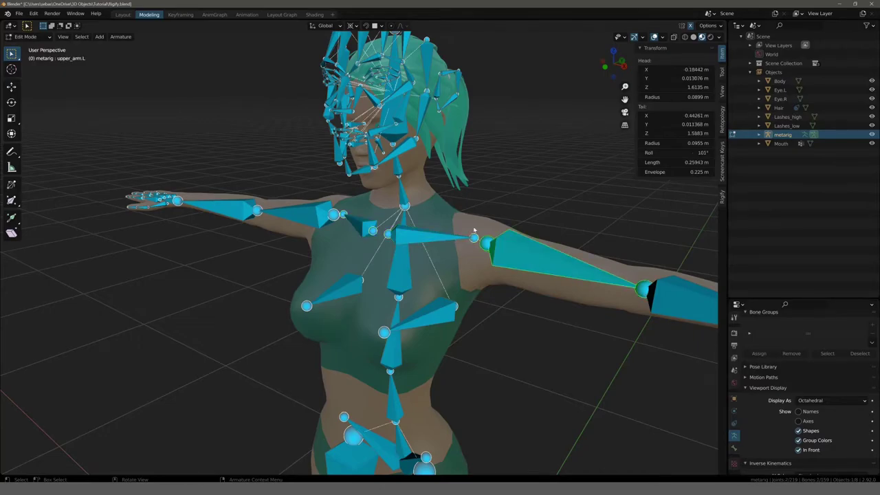
mouse_move(549, 262)
middle_down()
mouse_move(451, 248)
mouse_move(264, 195)
mouse_move(280, 220)
mouse_move(305, 424)
middle_up()
In side view, box-select all the face bones and hide them
key(KP_3)
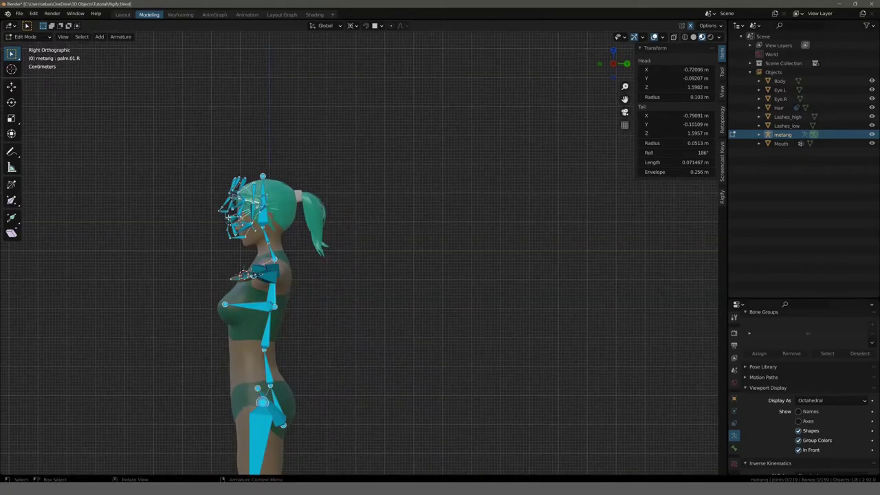
scroll(269, 208, up, 2)
scroll(268, 209, up, 2)
scroll(238, 156, up, 2)
drag(224, 108, 327, 289)
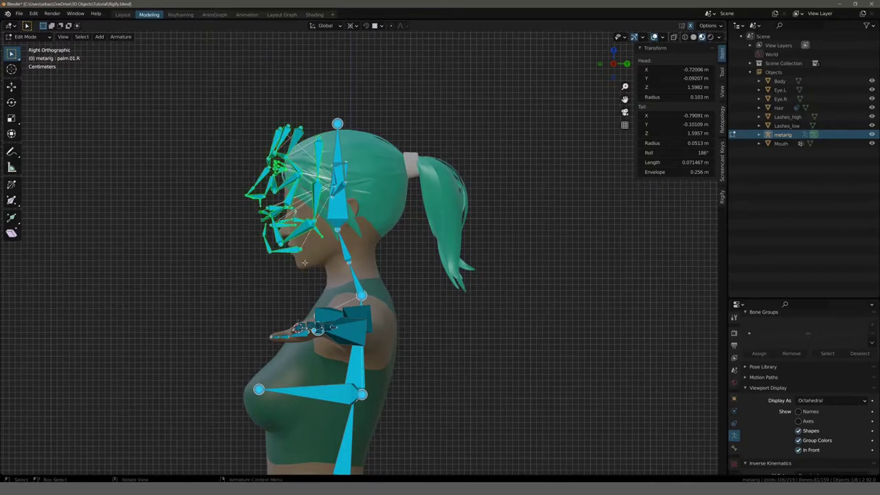
key(h)
scroll(305, 265, up, 4)
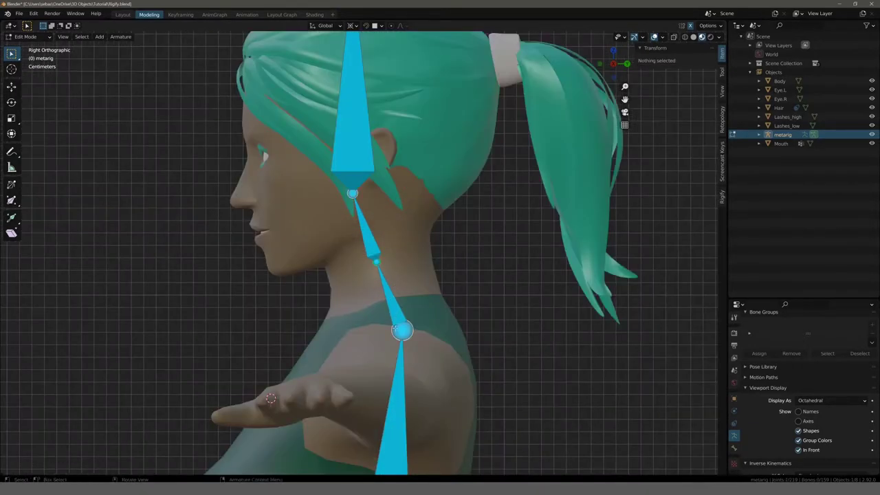
Move the shoulder, neck and head-base joints onto the character's neck line
click(402, 331)
key(g)
click(434, 355)
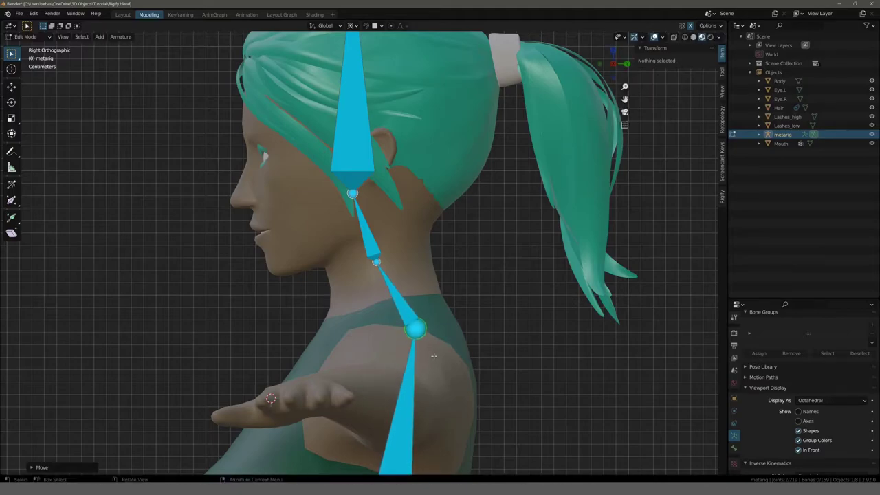
click(376, 262)
key(g)
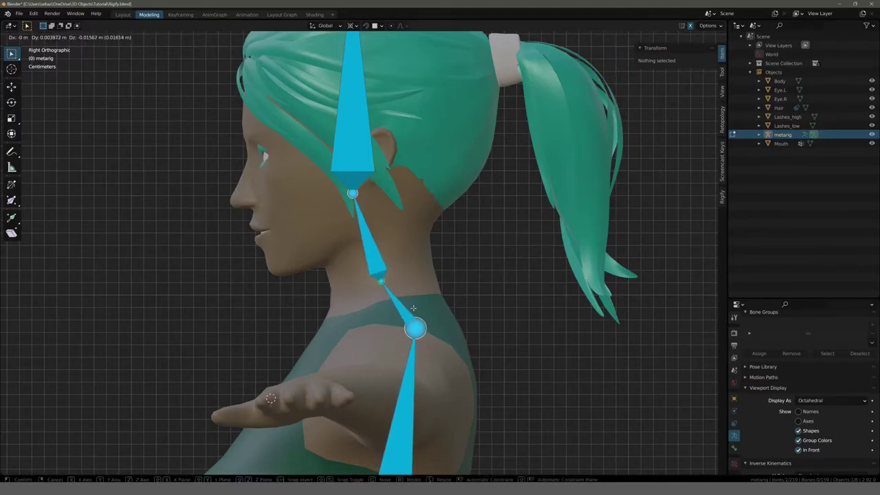
click(381, 280)
click(351, 194)
key(g)
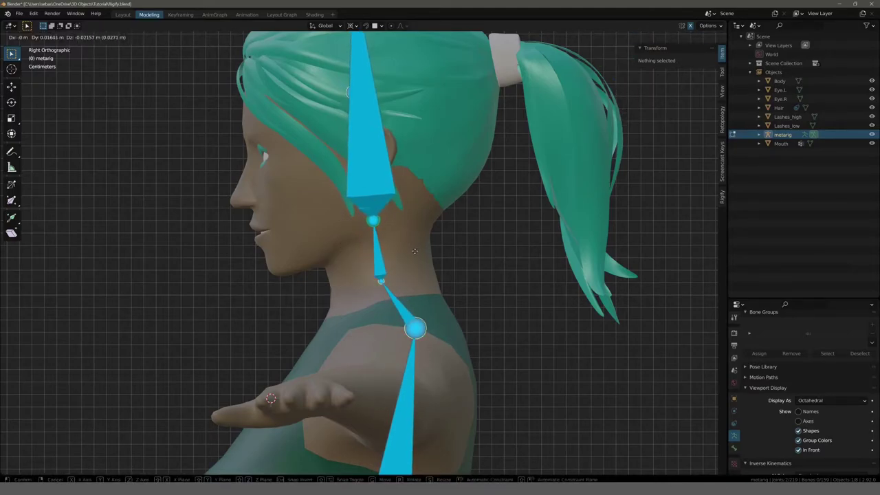
click(416, 255)
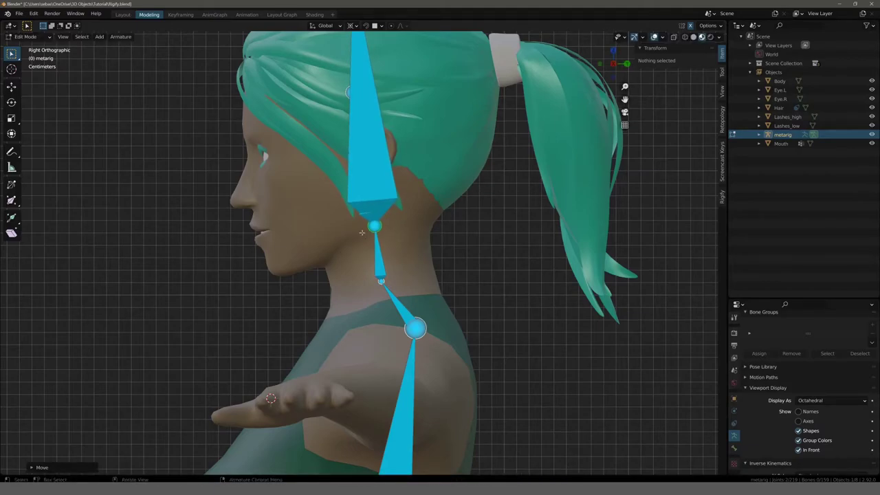
Hide the head bone spine.006 and select the neck bone
scroll(304, 170, down, 2)
click(347, 165)
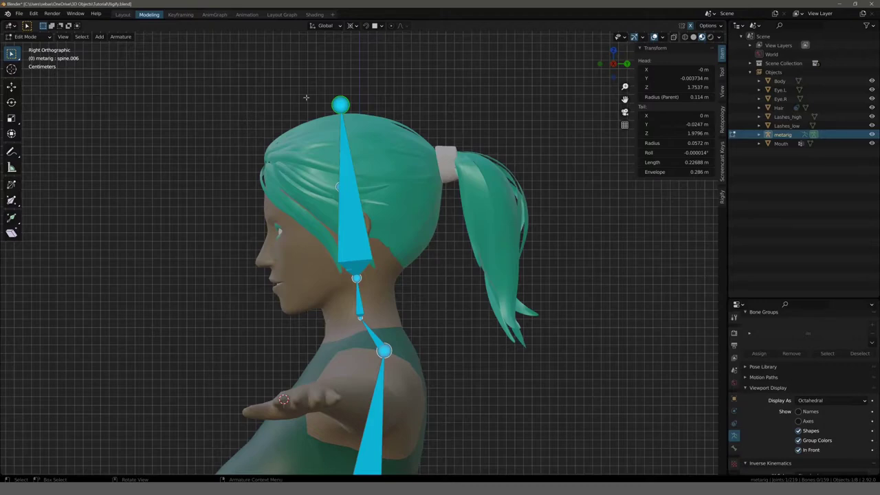
click(337, 185)
mouse_move(337, 186)
middle_down()
mouse_move(316, 227)
mouse_move(306, 220)
middle_up()
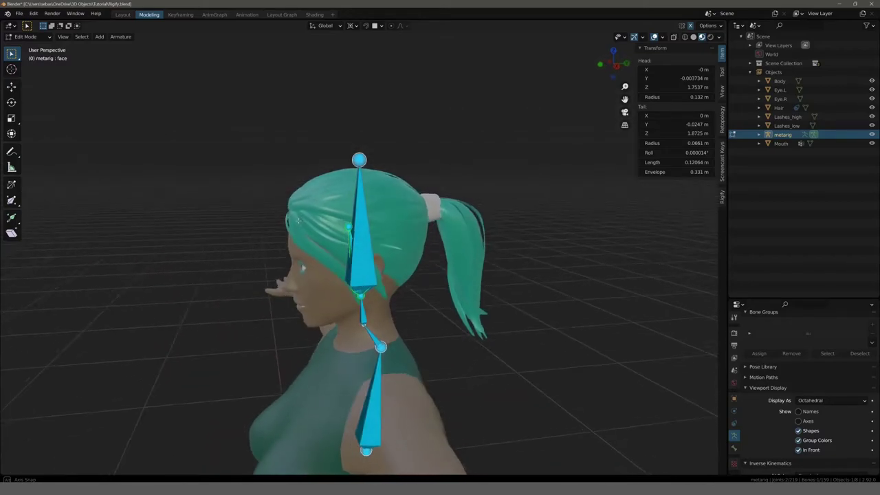
scroll(305, 220, up, 4)
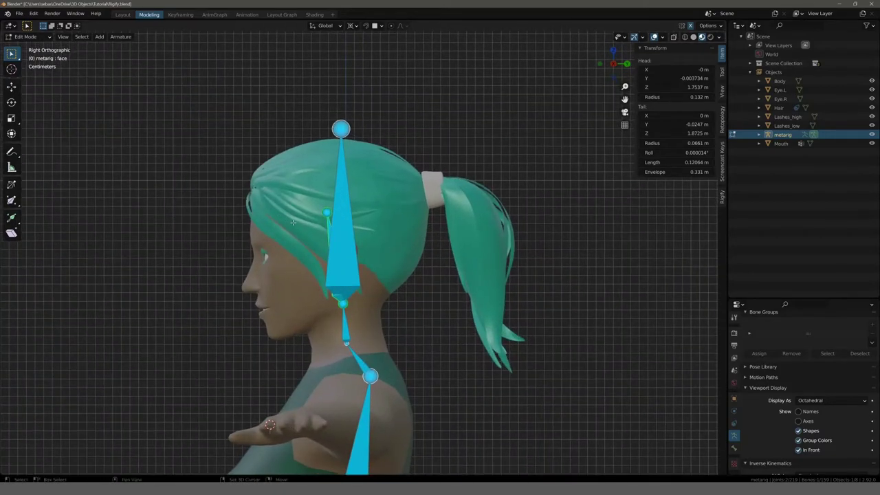
scroll(270, 227, up, 1)
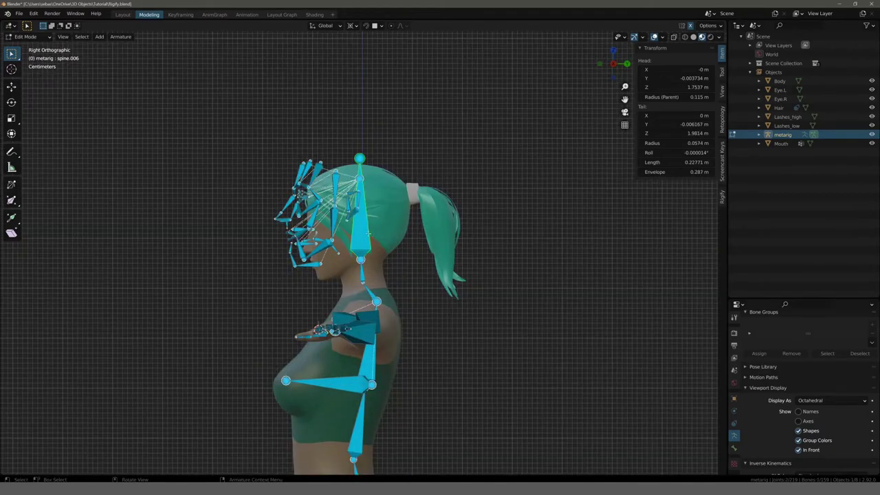
key(h)
click(361, 230)
Hide both neck bones
key(h)
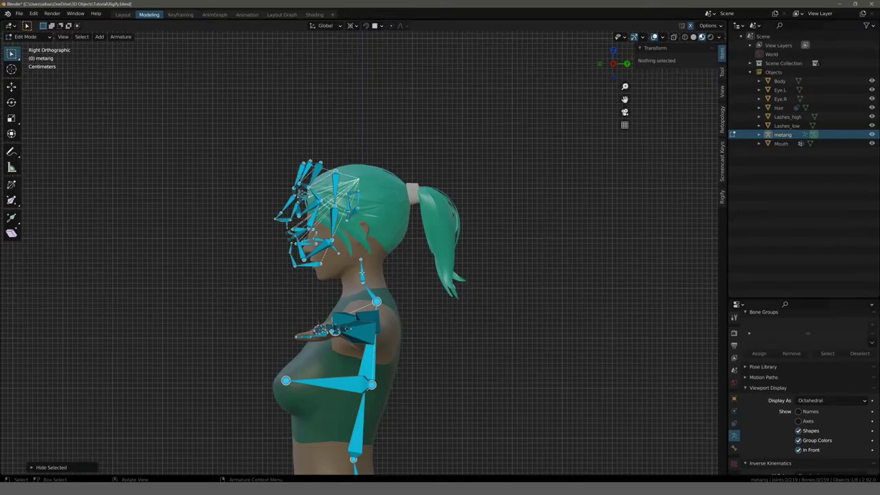
click(362, 271)
key(h)
scroll(361, 272, down, 3)
scroll(392, 99, up, 5)
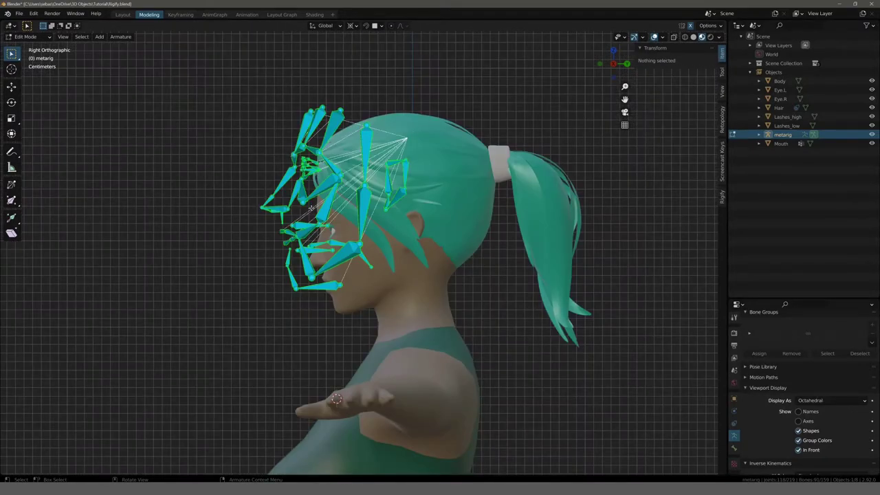
Change the Pivot Point, then squash the face bones along Z, tilt them and move them onto the face
click(353, 26)
click(361, 36)
key(s)
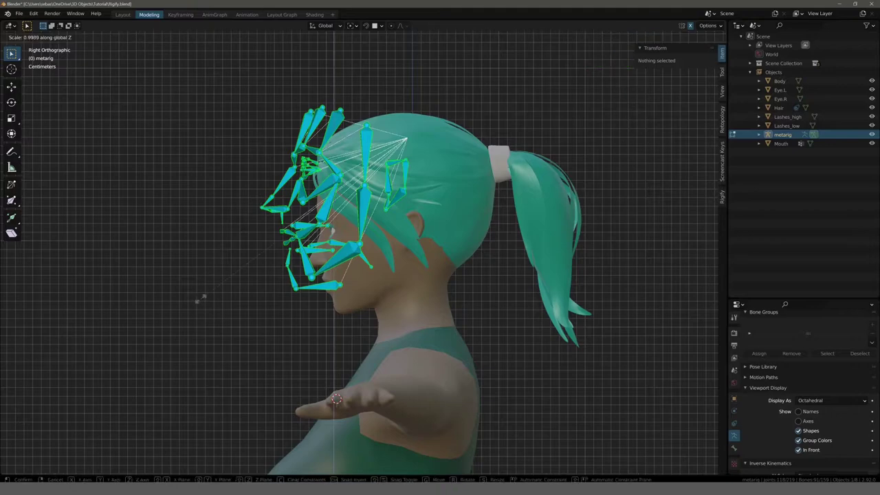
key(z)
click(214, 272)
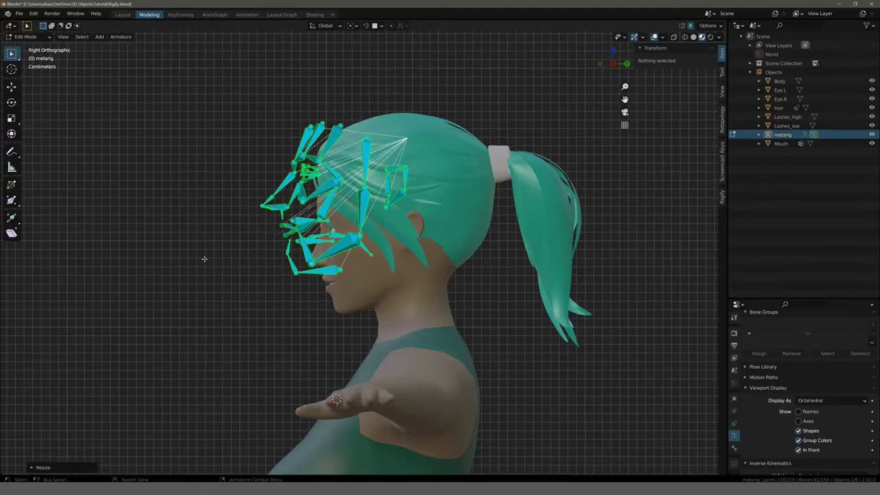
key(r)
click(202, 261)
key(g)
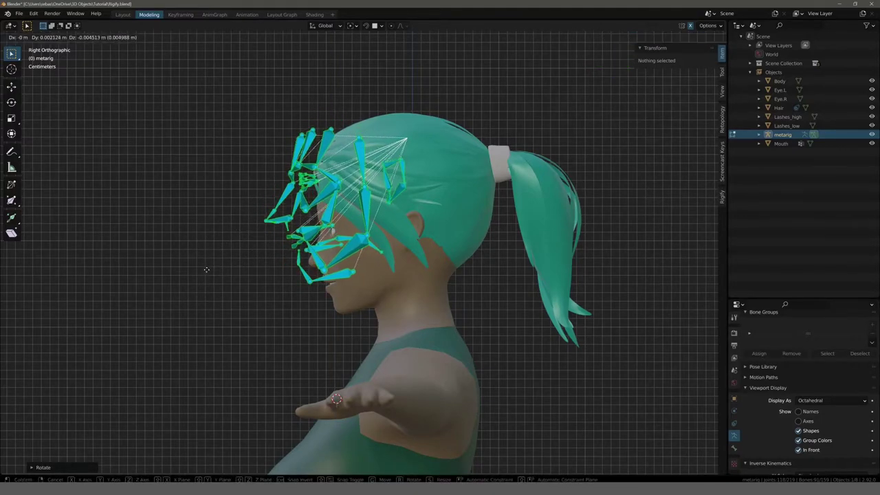
click(231, 307)
mouse_move(225, 381)
middle_down()
mouse_move(197, 280)
mouse_move(210, 261)
mouse_move(229, 261)
middle_up()
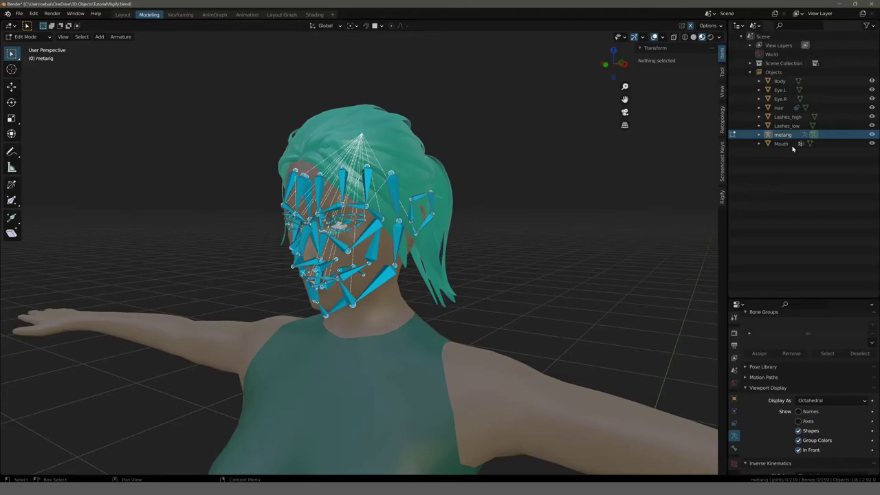
Hide the Hair object, then select the ear bones and move them onto the ear
click(871, 107)
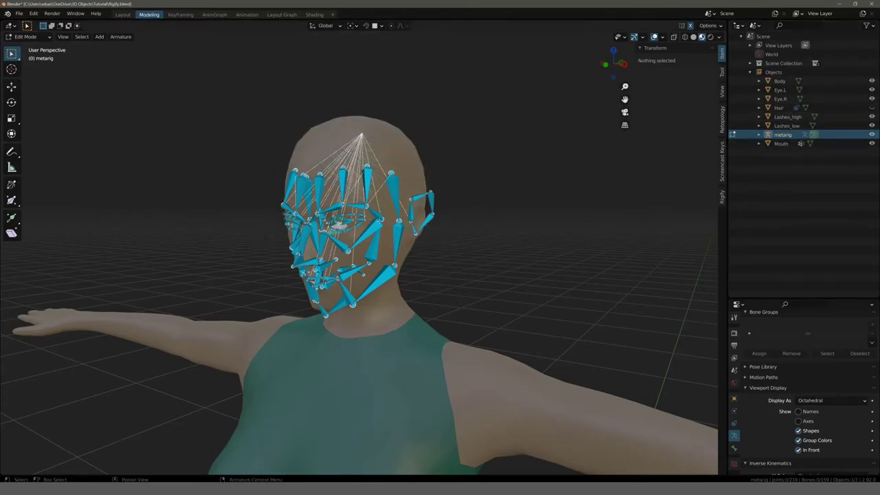
middle_drag(323, 234, 361, 233)
scroll(361, 233, up, 4)
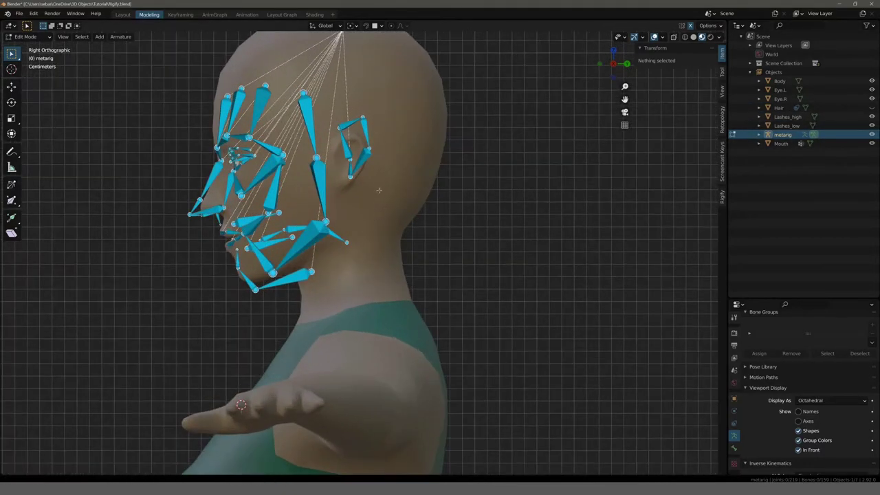
scroll(361, 233, down, 2)
drag(343, 177, 395, 249)
key(KP_5)
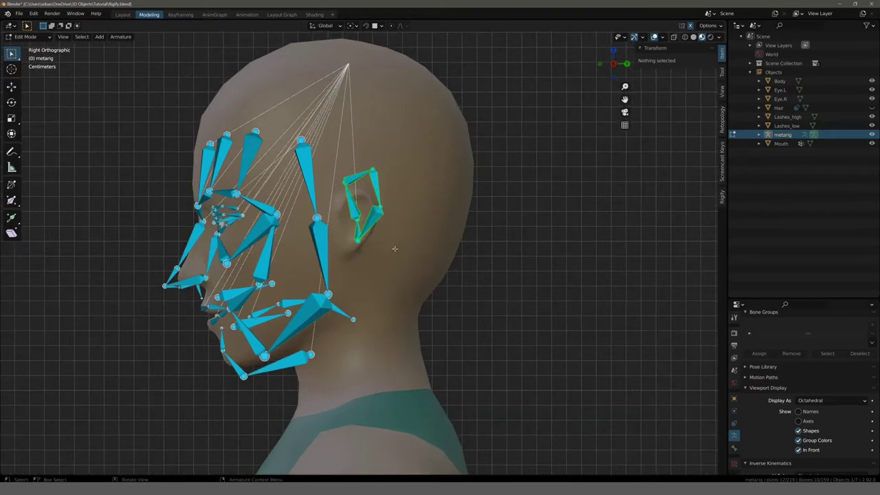
key(g)
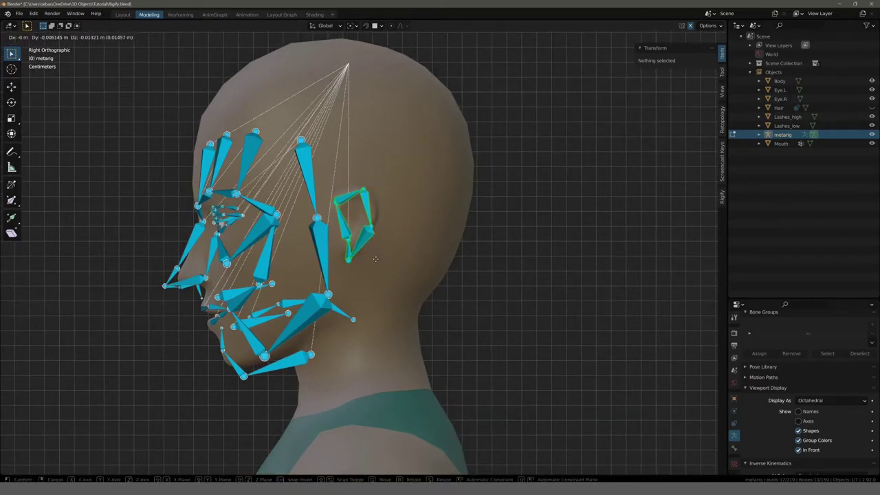
click(375, 258)
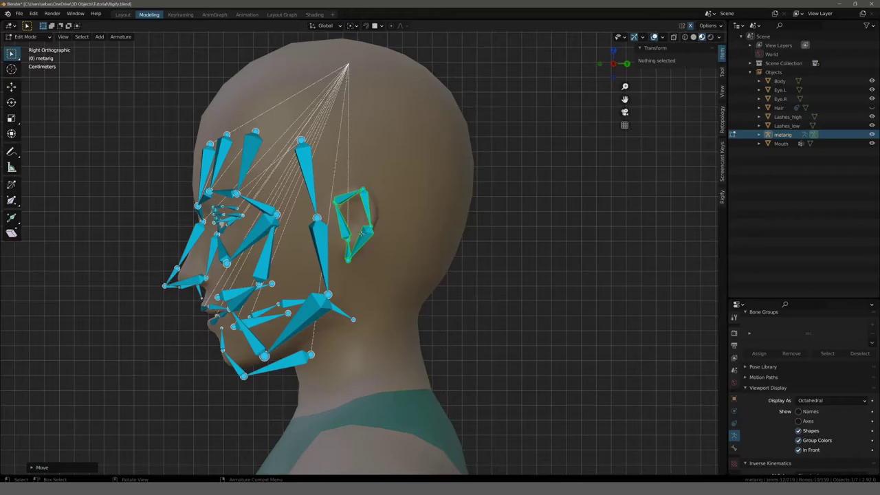
Hide the ear bones and orbit around the head to inspect the face rig
key(h)
scroll(359, 232, down, 3)
middle_drag(358, 232, 457, 231)
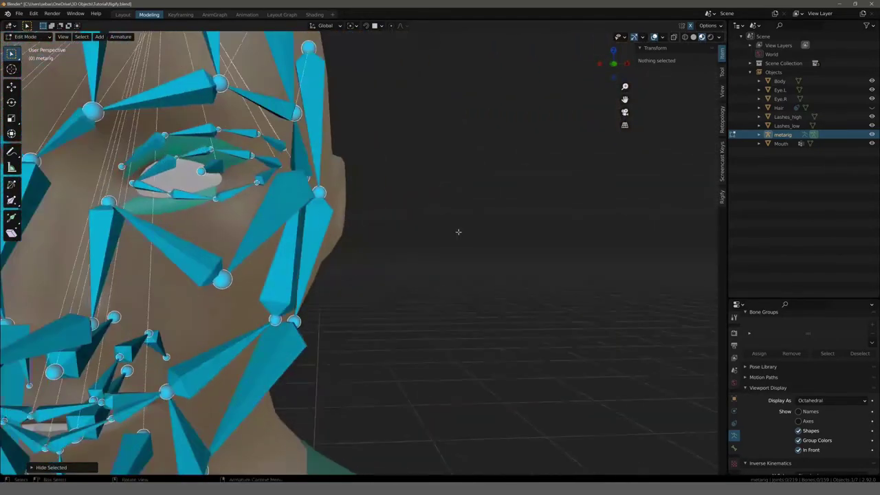
scroll(457, 232, down, 3)
middle_drag(703, 362, 378, 412)
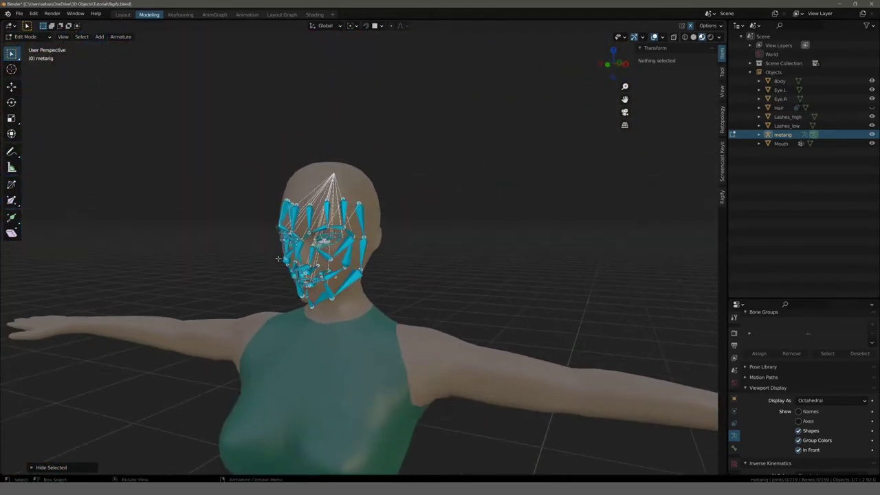
scroll(378, 453, up, 3)
middle_drag(276, 258, 328, 240)
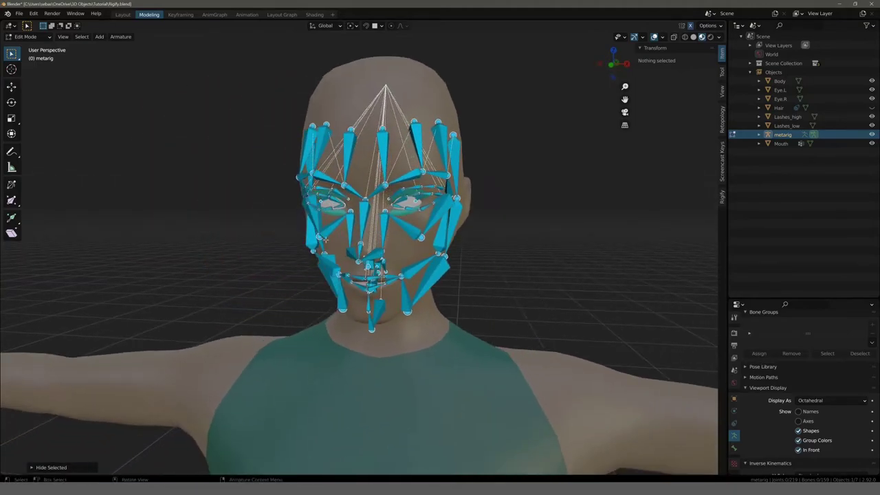
scroll(376, 221, up, 2)
middle_drag(377, 221, 303, 259)
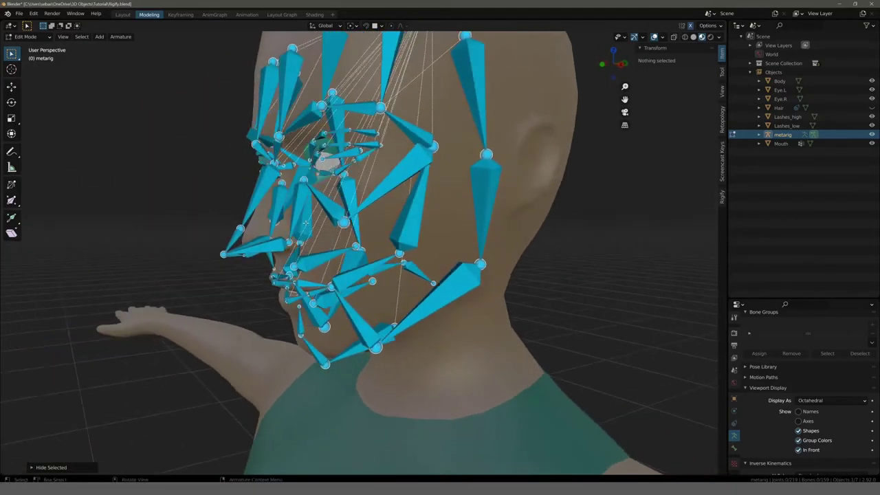
Switch to right orthographic view and zoom in on the face rig
key(KP_3)
scroll(302, 259, up, 2)
shift+middle_drag(249, 249, 405, 233)
scroll(324, 226, up, 2)
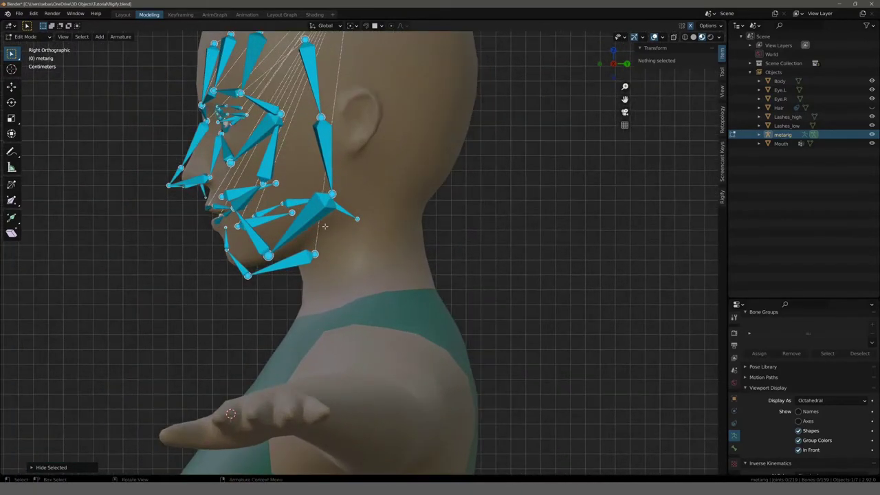
scroll(279, 238, up, 1)
scroll(272, 236, up, 1)
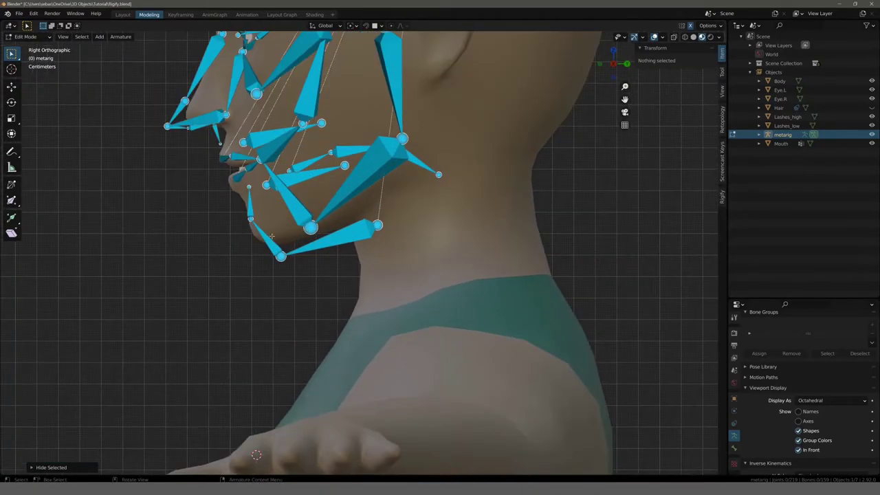
Move the jaw's rear joint and the chin joints onto the jawline and chin
click(249, 206)
scroll(263, 251, up, 1)
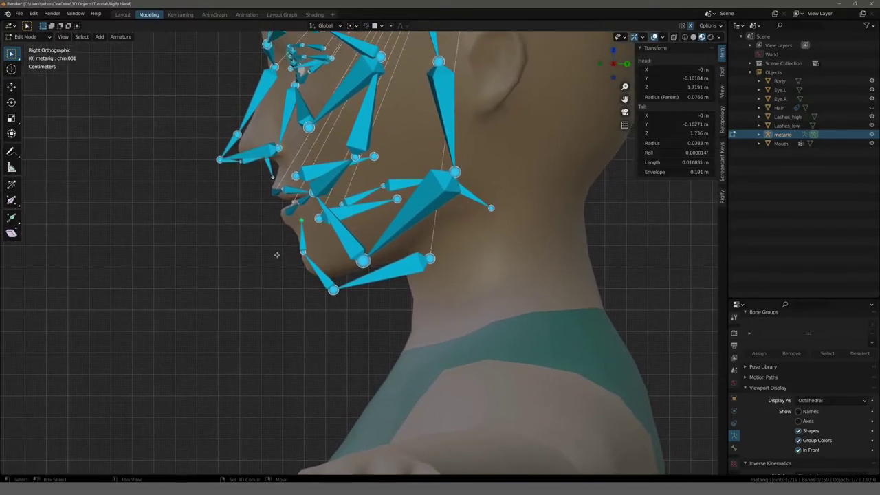
click(289, 236)
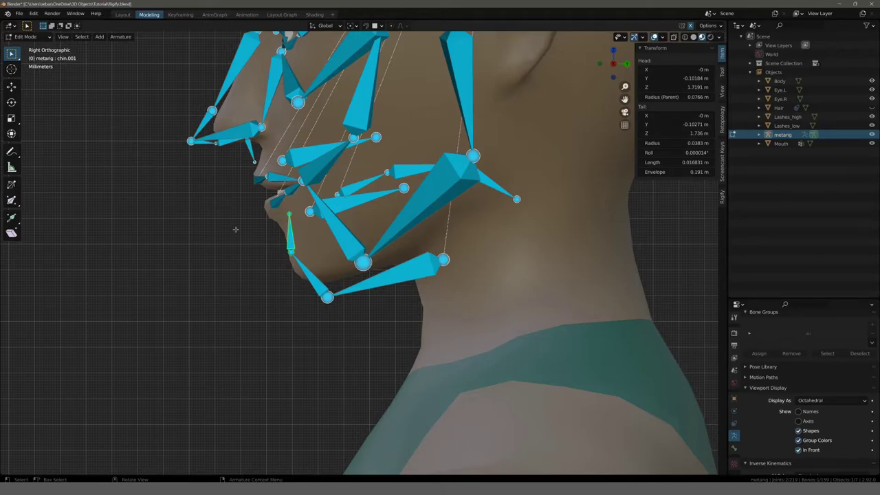
click(315, 282)
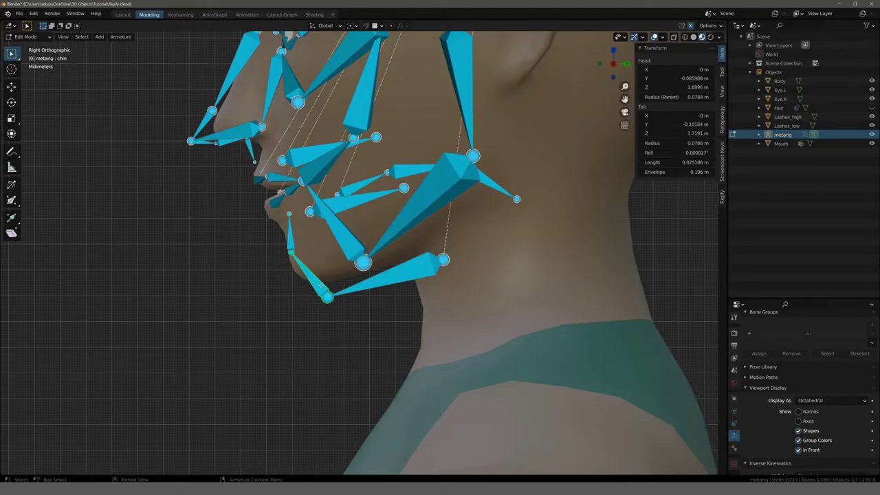
click(448, 261)
key(g)
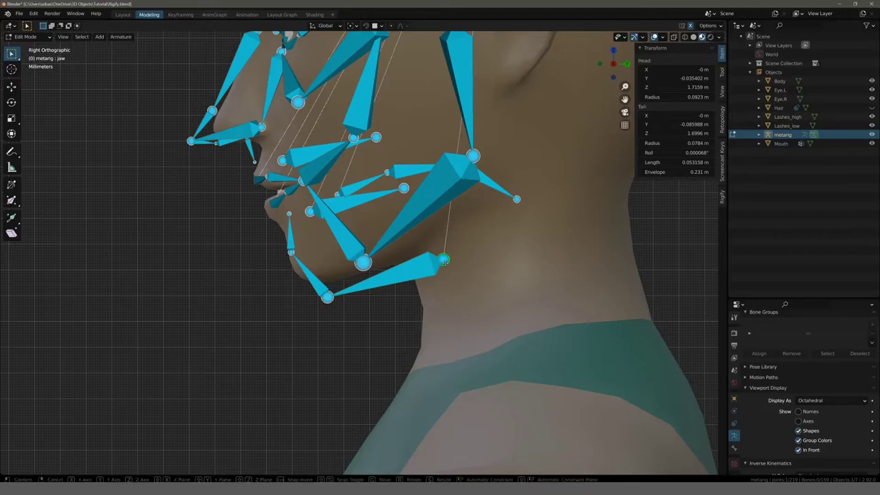
click(445, 231)
drag(309, 289, 300, 274)
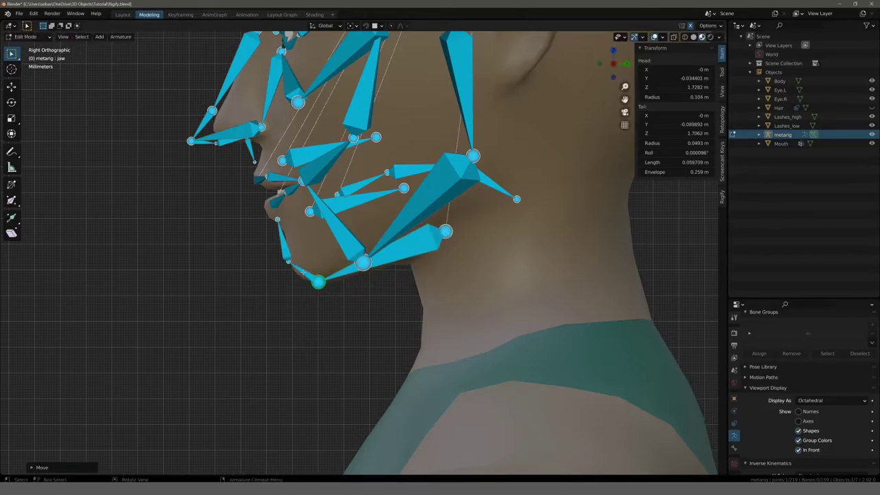
drag(276, 219, 279, 222)
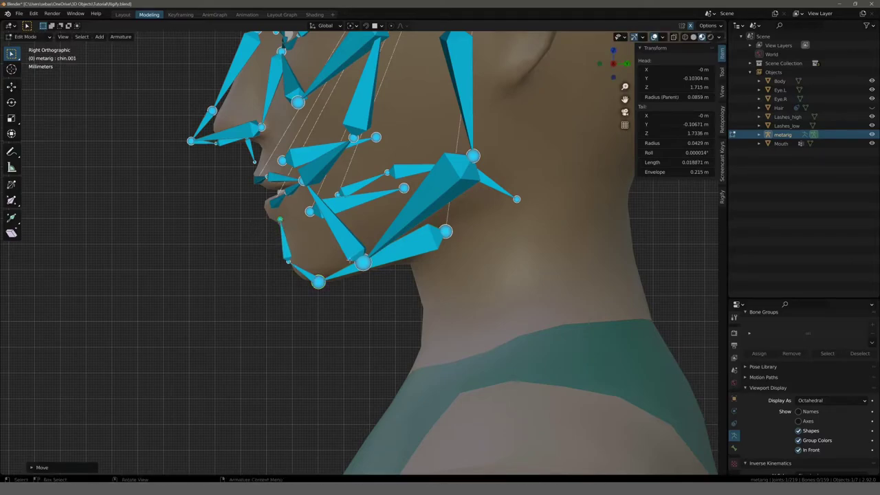
Orbit to check the jaw and cheeks, selecting jaw.L.001 and the left cheek bones
click(375, 257)
middle_drag(374, 258, 413, 249)
scroll(412, 249, down, 3)
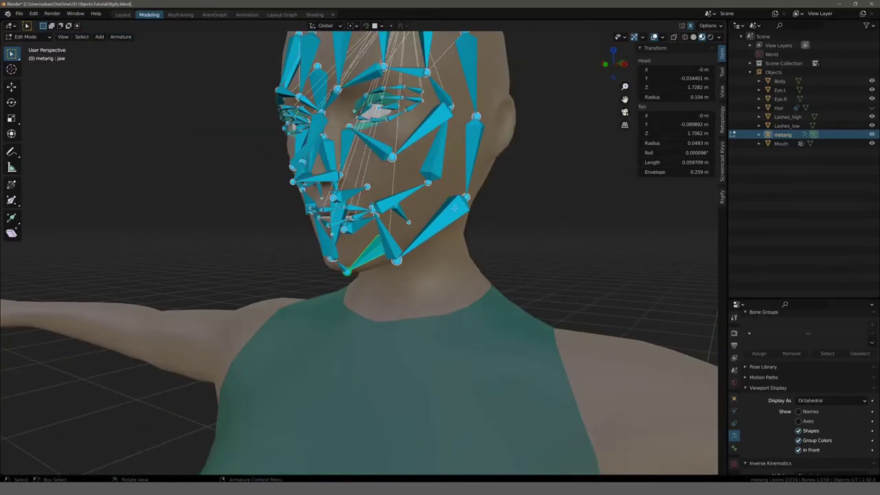
click(454, 208)
middle_drag(454, 207, 509, 215)
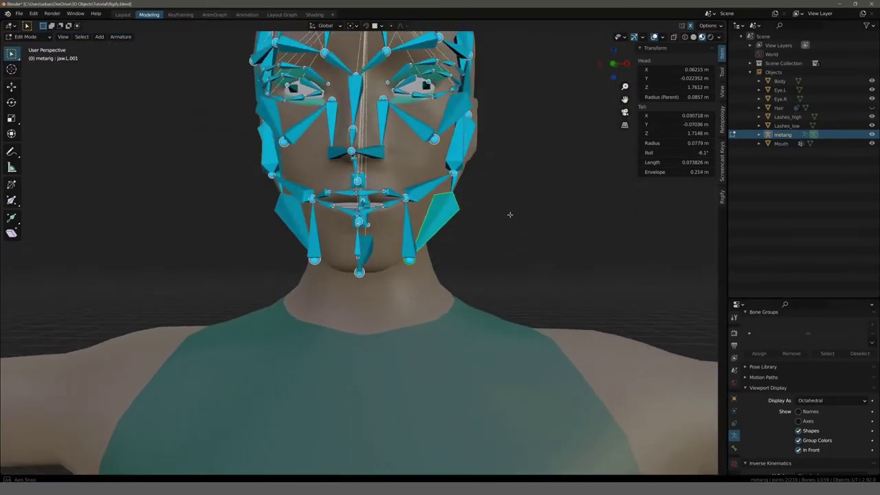
middle_drag(509, 214, 505, 227)
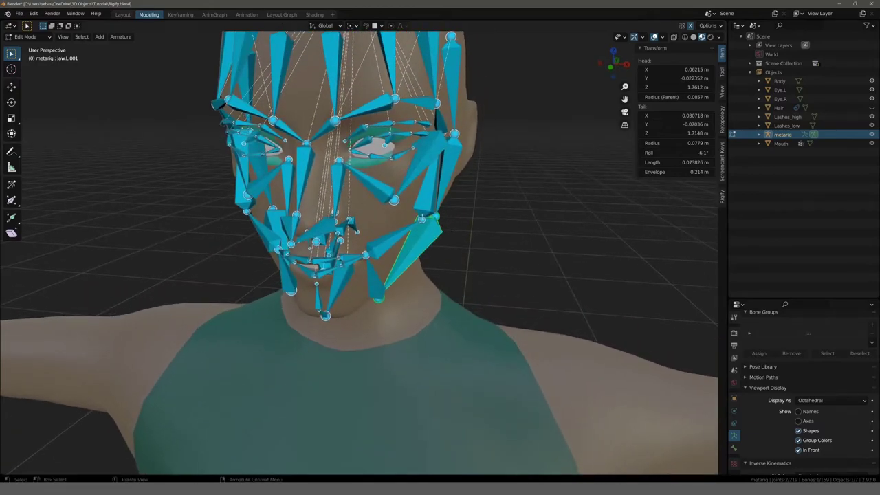
click(420, 220)
mouse_move(420, 220)
middle_down()
mouse_move(404, 225)
mouse_move(270, 132)
middle_up()
click(425, 224)
click(242, 267)
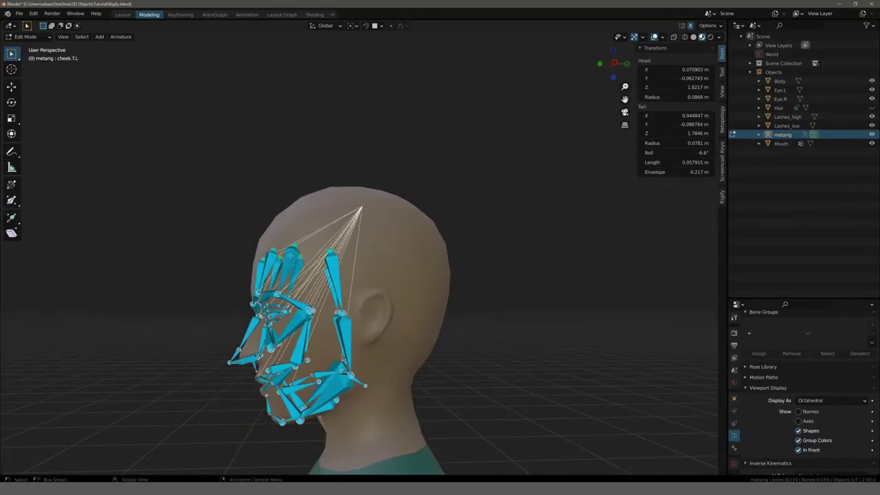
Select the left eyelid bone loop, from lid.B.L.001 around to lid.T.L.001
key(KP_7)
scroll(249, 240, up, 1)
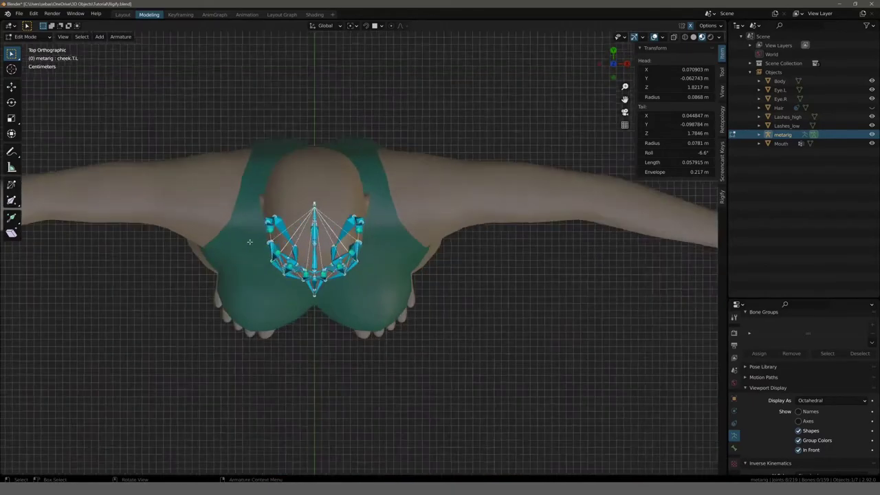
scroll(268, 231, up, 2)
scroll(278, 226, up, 2)
scroll(275, 225, up, 1)
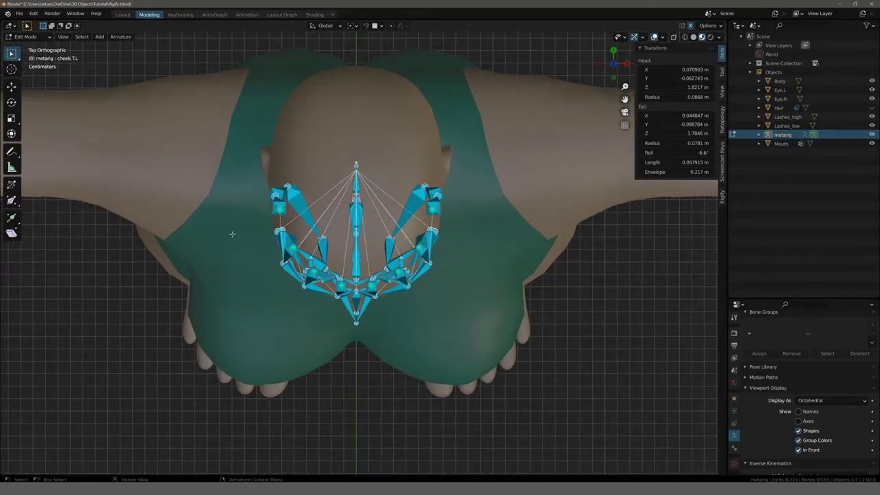
middle_drag(232, 234, 288, 178)
click(390, 214)
middle_drag(390, 214, 427, 211)
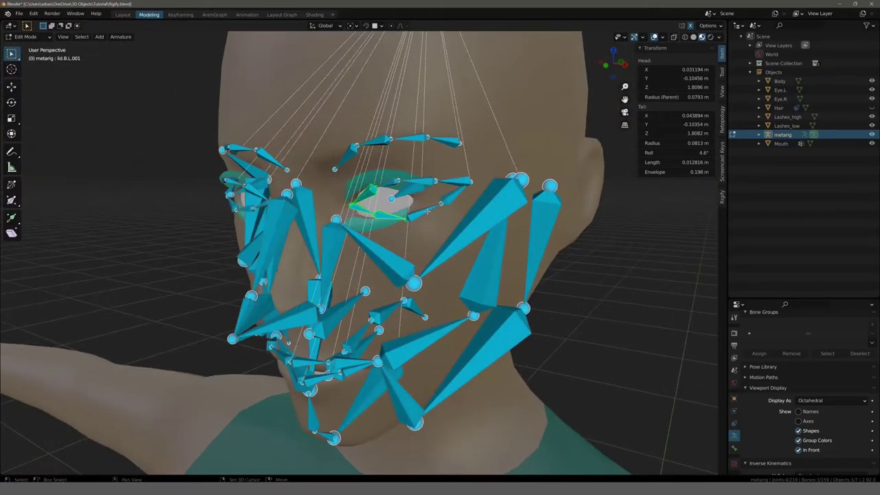
ctrl+click(427, 212)
ctrl+click(454, 194)
ctrl+click(450, 182)
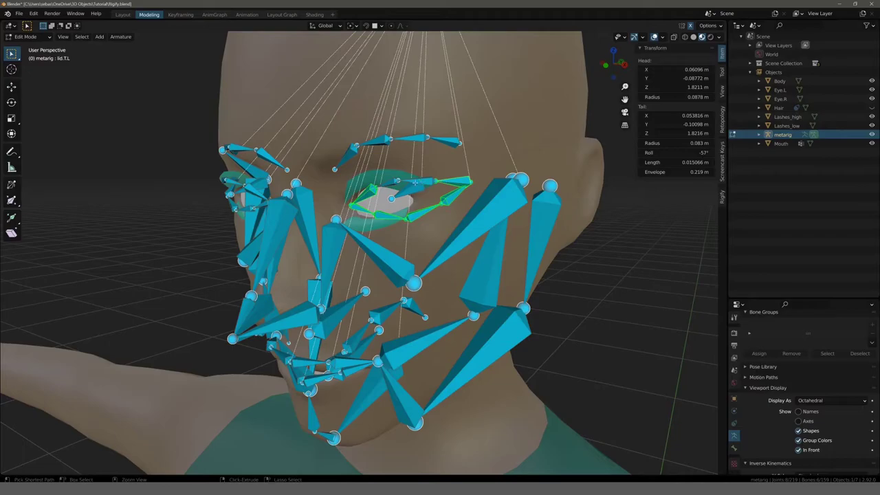
ctrl+click(414, 182)
In front view, move the eyelid bones onto the left eye and place the inner-corner joint
key(KP_1)
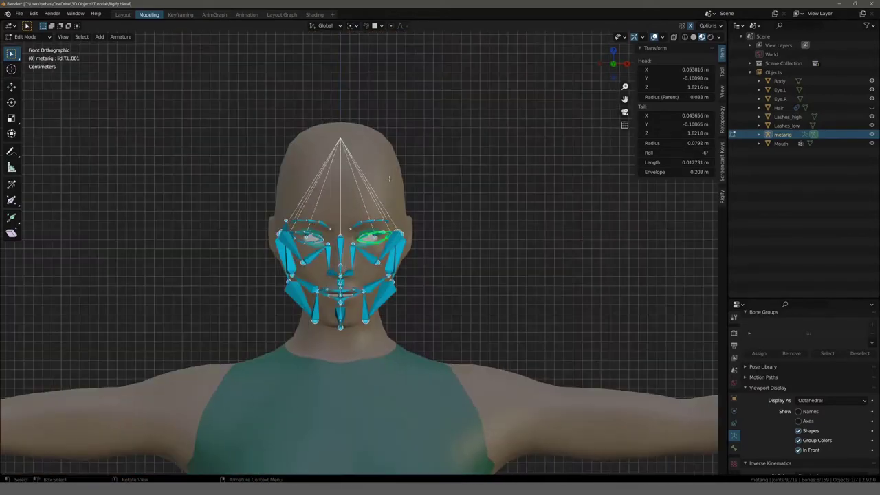
scroll(389, 179, up, 5)
scroll(389, 179, up, 1)
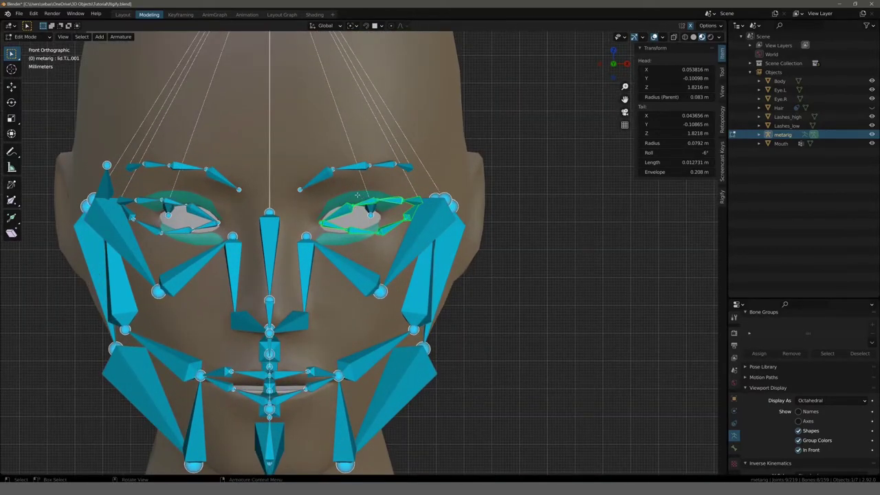
key(g)
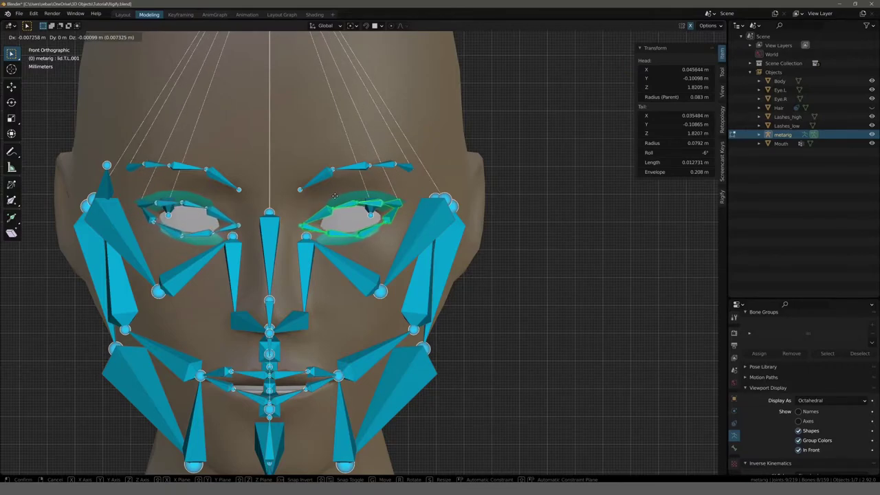
click(334, 196)
scroll(296, 206, up, 2)
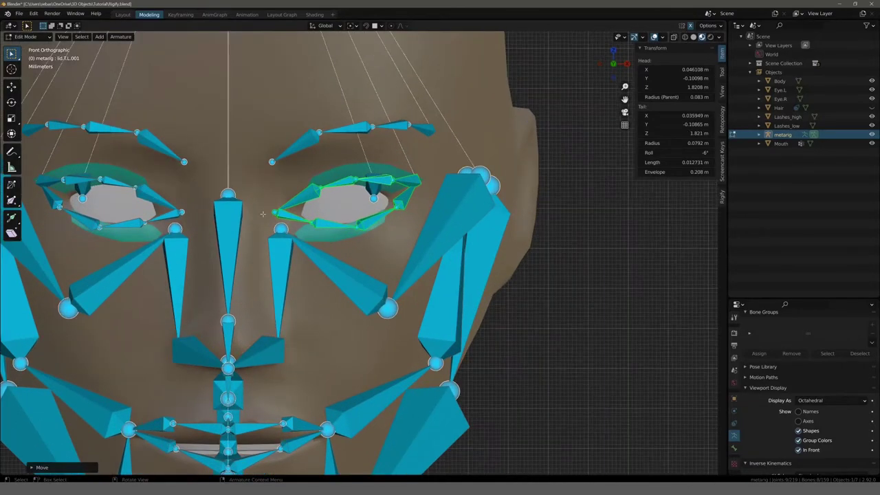
click(273, 213)
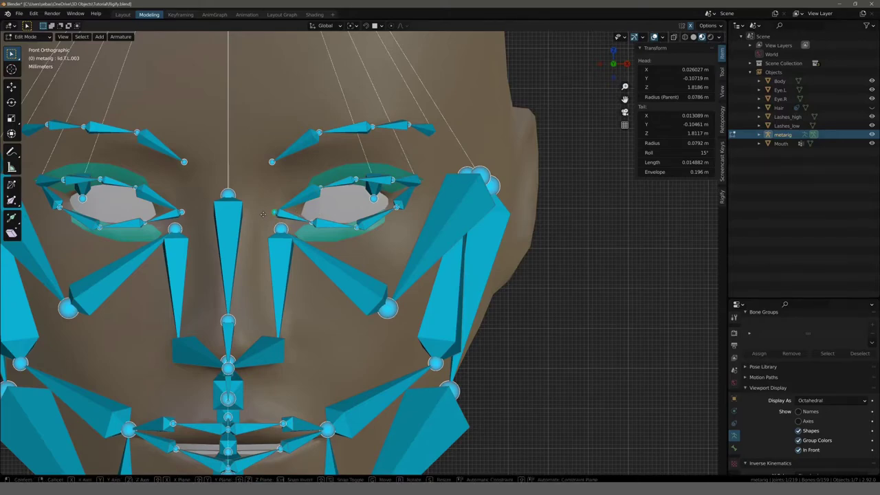
key(g)
click(285, 219)
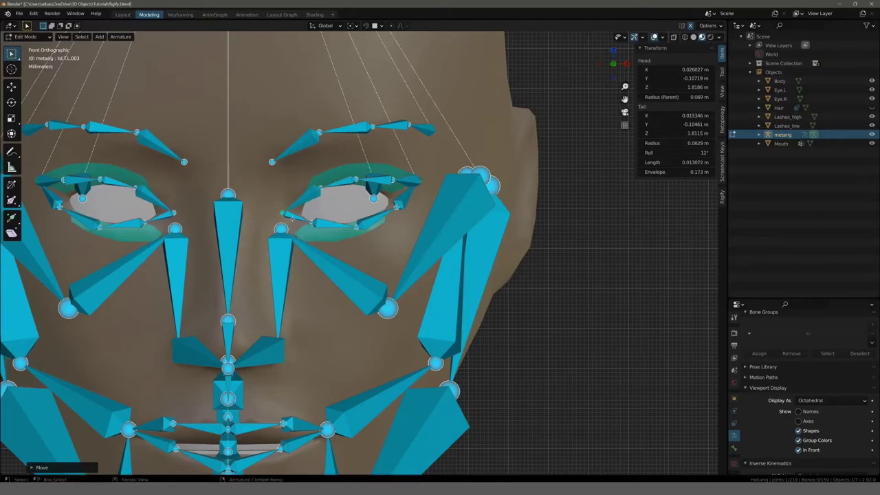
key(g)
click(318, 218)
Slide the lid.T.L.001 and lid.T.L.002 joints along the upper lid edge
click(420, 191)
key(g)
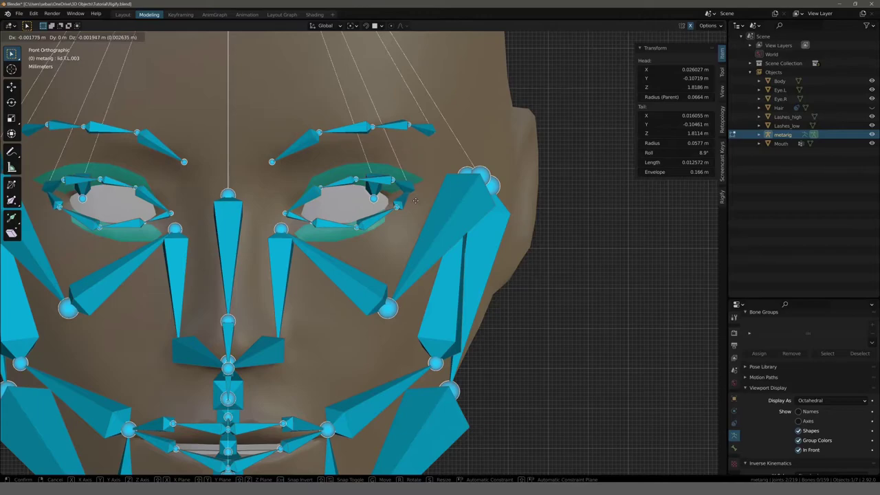
click(392, 181)
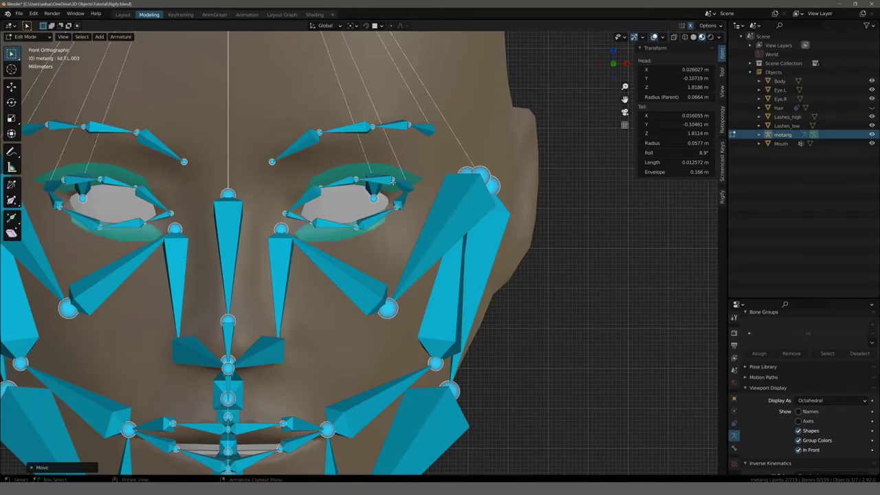
click(377, 180)
key(g)
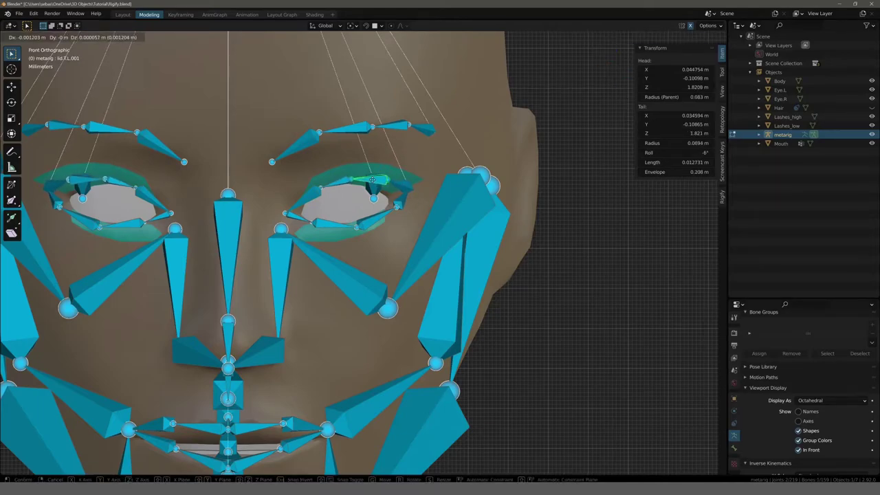
click(371, 179)
click(334, 181)
key(g)
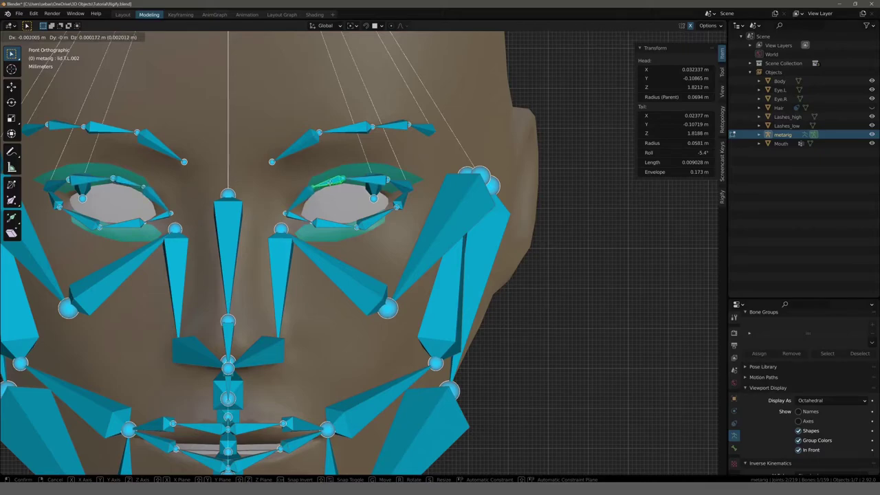
click(331, 181)
click(318, 223)
key(g)
click(318, 222)
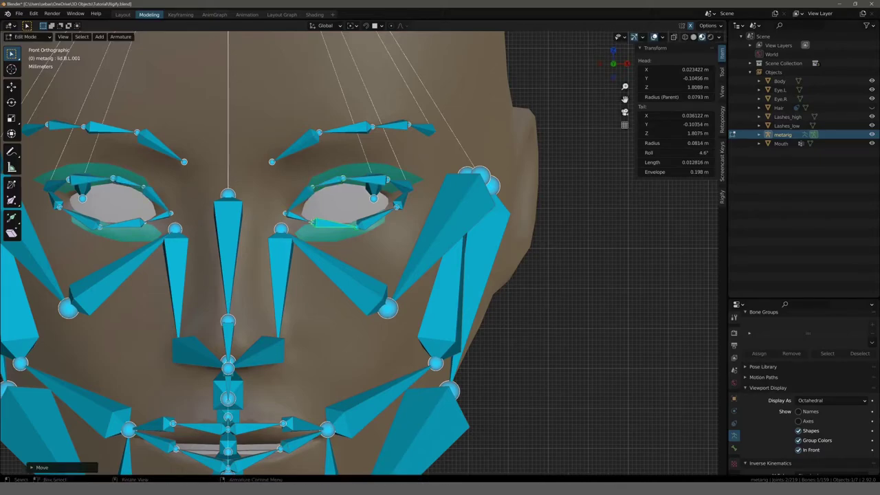
Move the eye.L bone into the left eye and check it from the side
click(373, 197)
scroll(352, 199, down, 1)
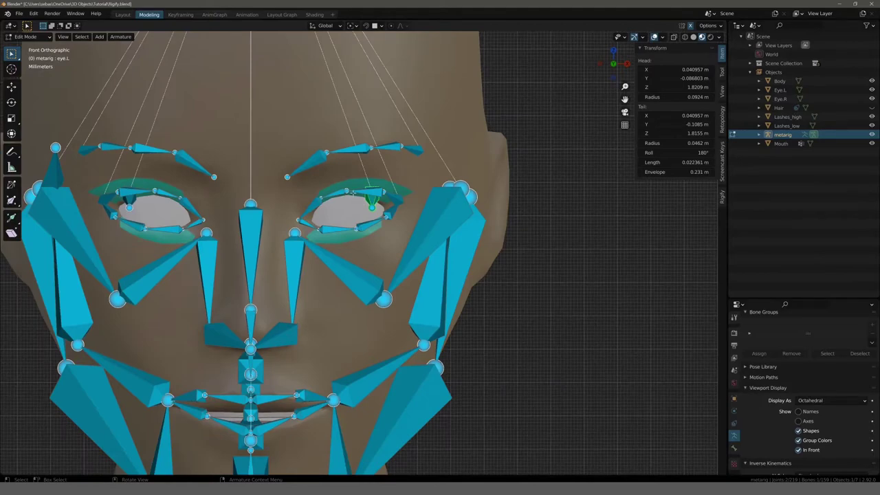
scroll(353, 196, up, 2)
key(g)
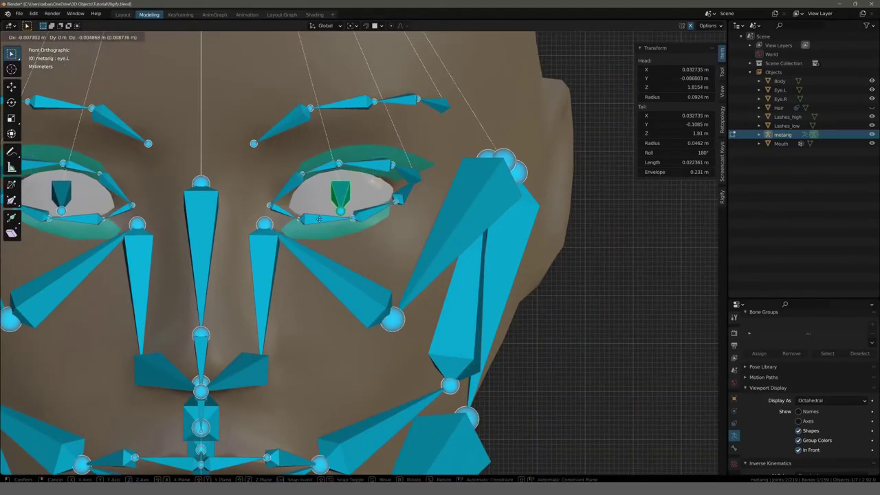
click(319, 219)
key(KP_3)
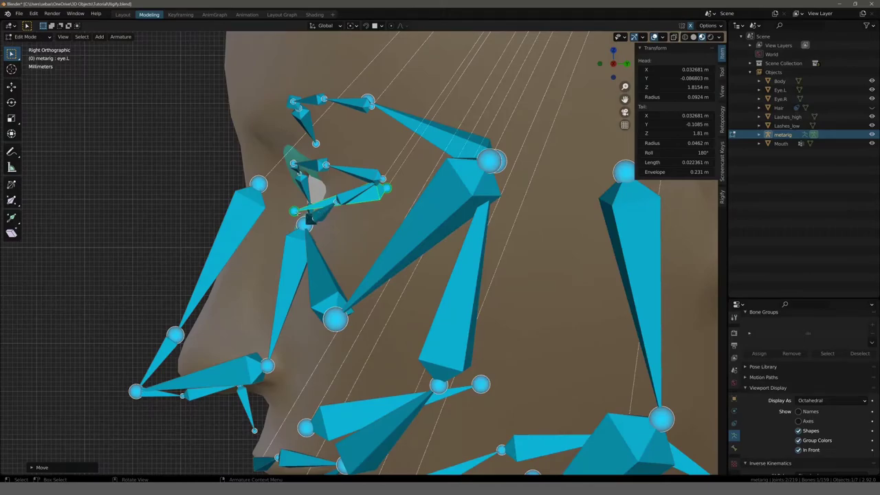
In side view with wireframe shading, select only the eye.L bone's tail joint
key(KP_1)
scroll(232, 215, down, 5)
scroll(280, 193, up, 2)
scroll(184, 228, up, 1)
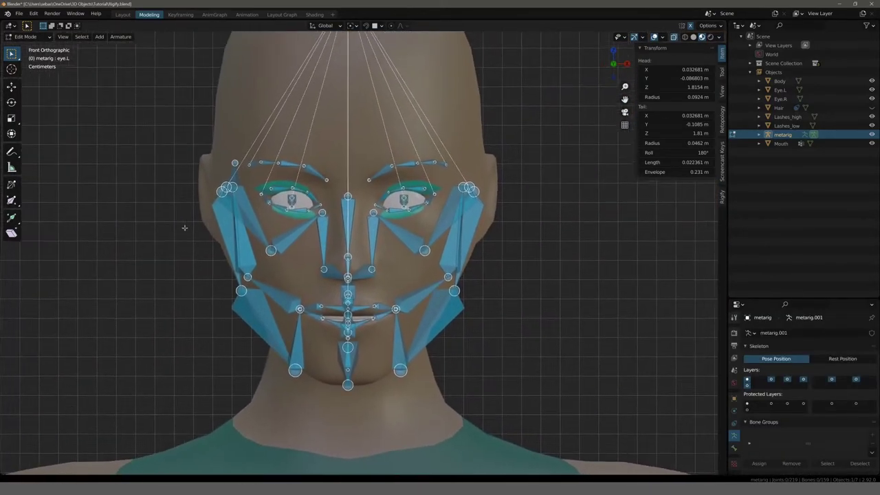
scroll(356, 199, up, 3)
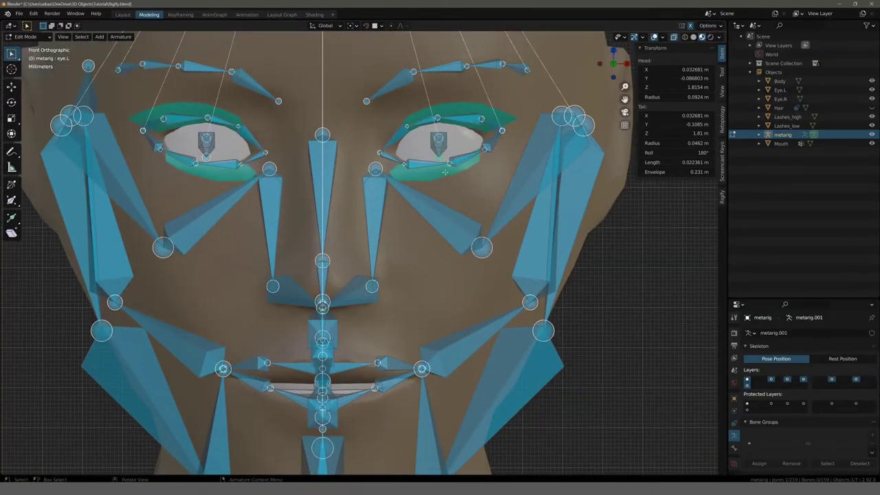
key(KP_3)
shift+middle_drag(412, 167, 305, 195)
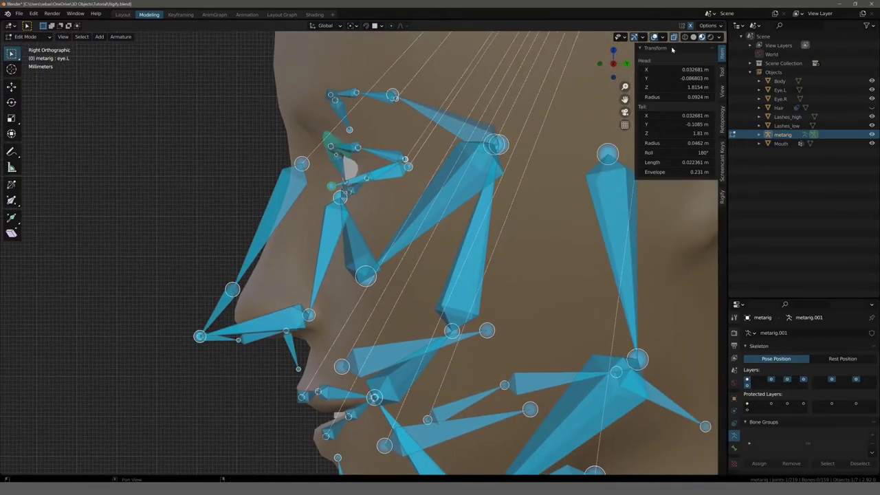
key(shift+z)
shift+middle_drag(392, 165, 333, 193)
scroll(334, 193, up, 3)
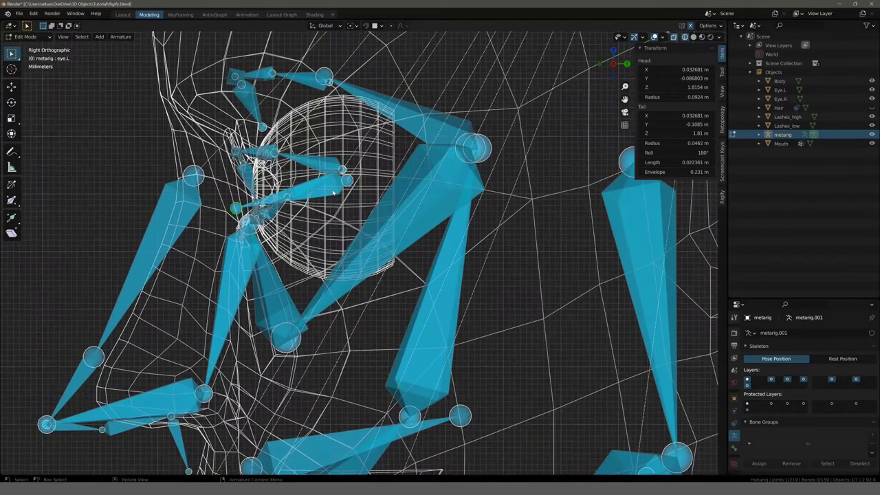
click(322, 190)
shift+middle_drag(255, 156, 252, 177)
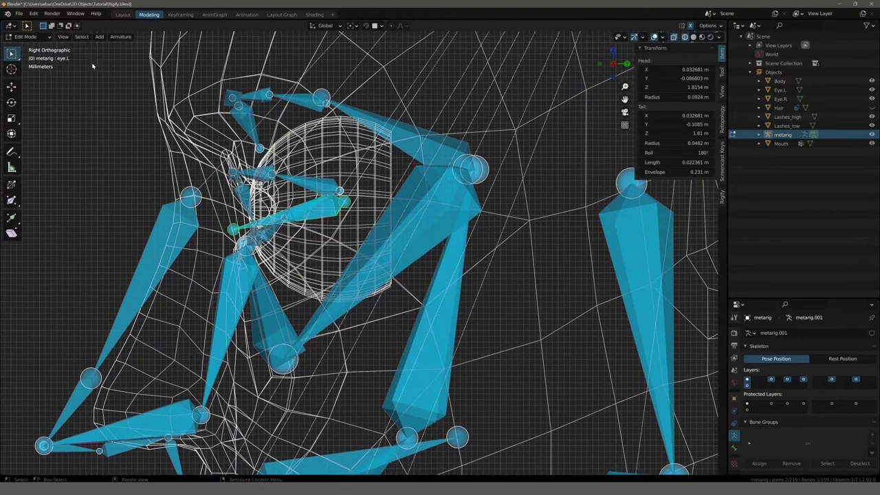
scroll(339, 197, up, 2)
click(336, 180)
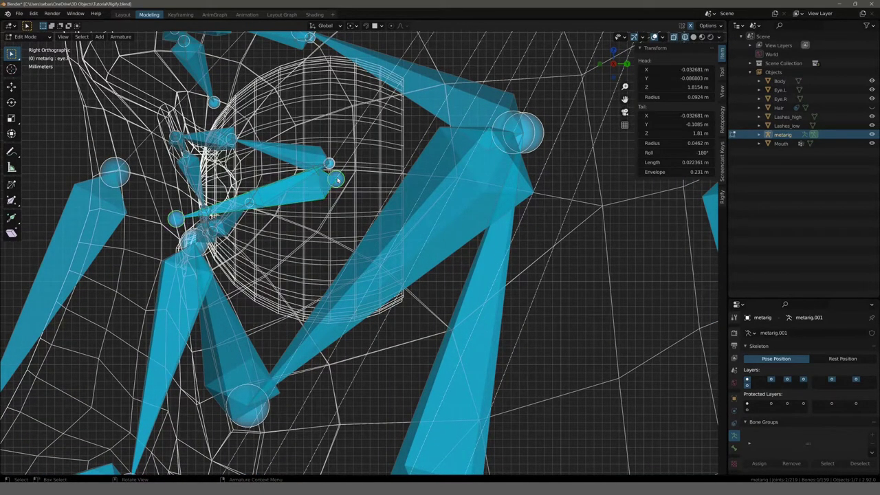
Drag the eye.L tail back inside the eyeball, leaving the bone about 0.028 m long
drag(339, 181, 394, 195)
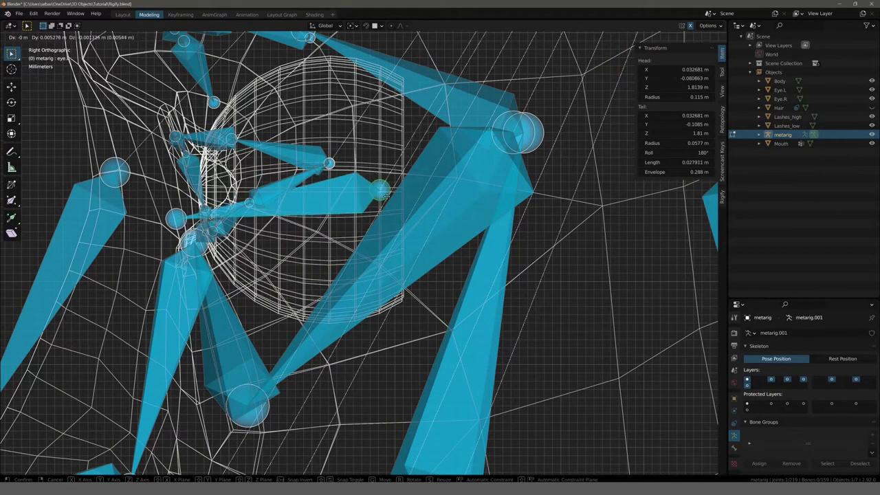
drag(176, 220, 187, 199)
scroll(186, 200, down, 3)
scroll(186, 206, down, 3)
scroll(241, 227, up, 5)
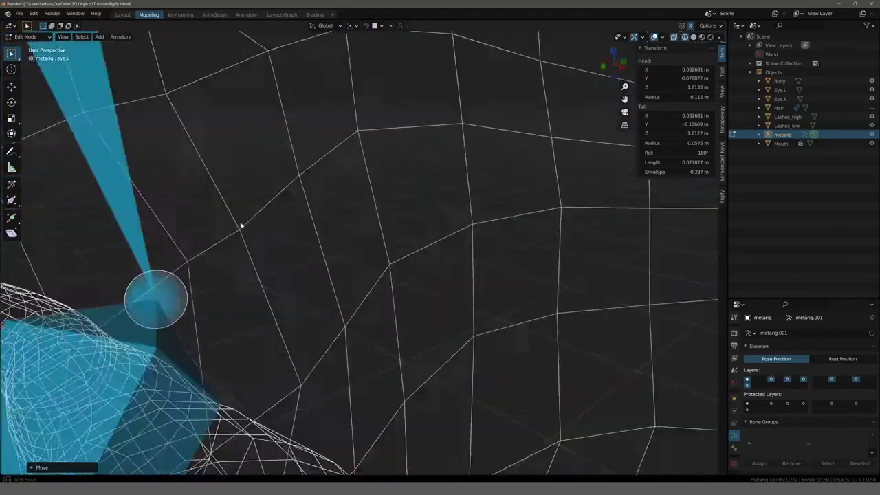
middle_drag(241, 226, 344, 226)
Check the eye bone from top and side, then return to front view with solid shading
key(KP_7)
scroll(259, 226, up, 3)
scroll(259, 227, up, 2)
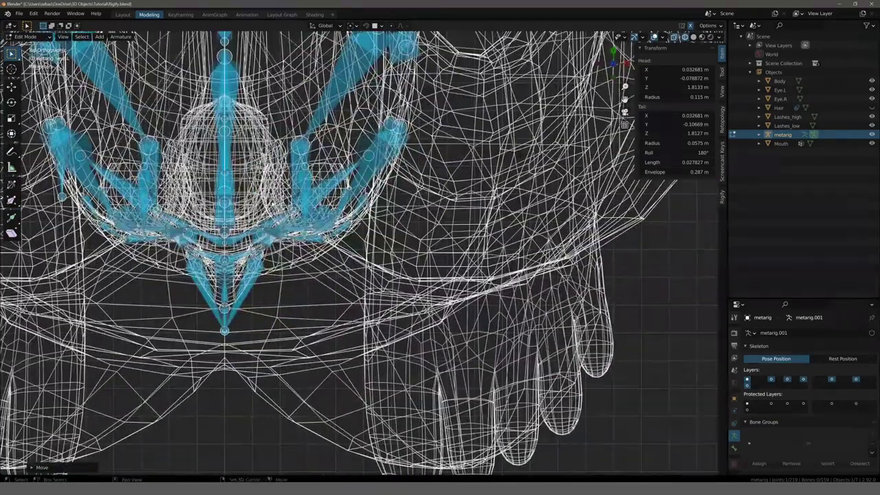
shift+middle_drag(258, 226, 319, 241)
scroll(355, 161, up, 2)
scroll(355, 161, up, 1)
scroll(354, 161, up, 2)
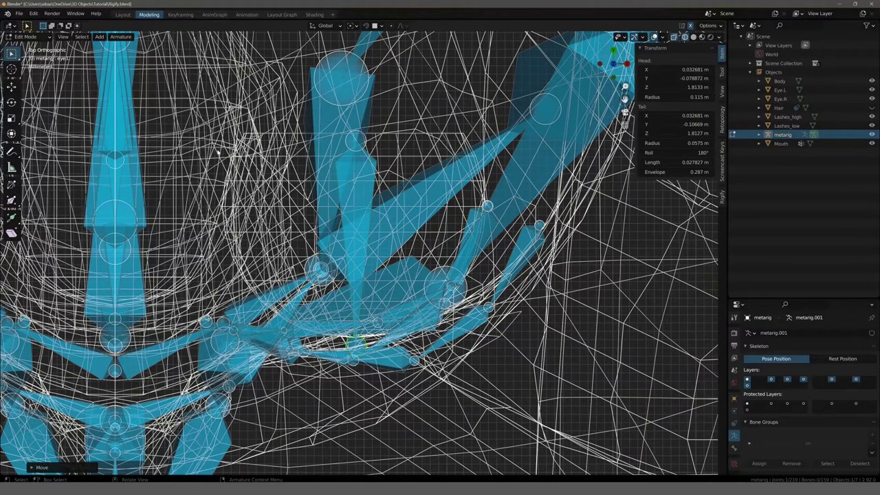
scroll(445, 180, down, 4)
scroll(445, 180, down, 4)
key(KP_3)
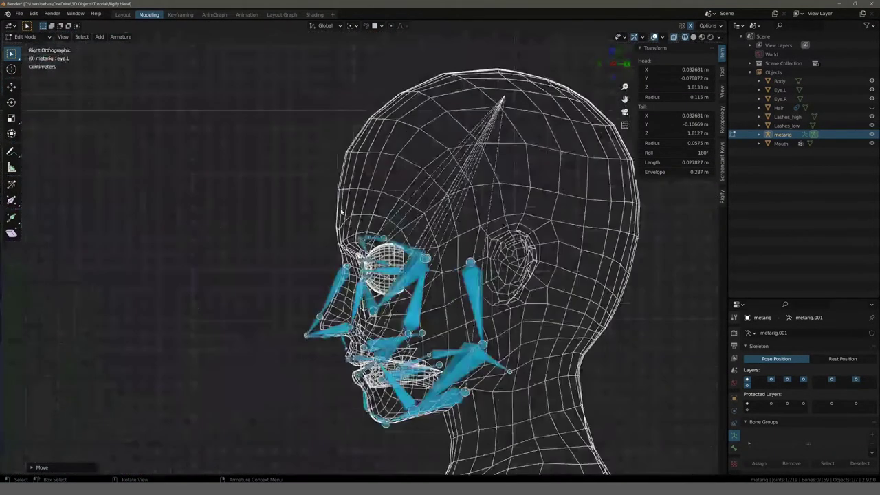
key(KP_1)
key(shift+z)
Move the cheek.T.L and cheek.T.L.001 joints into place, mirrored across the face
key(g)
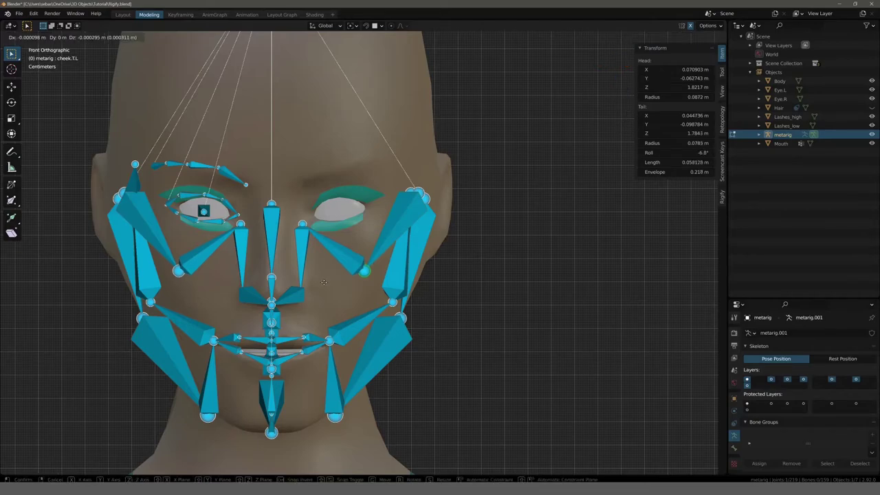
click(329, 275)
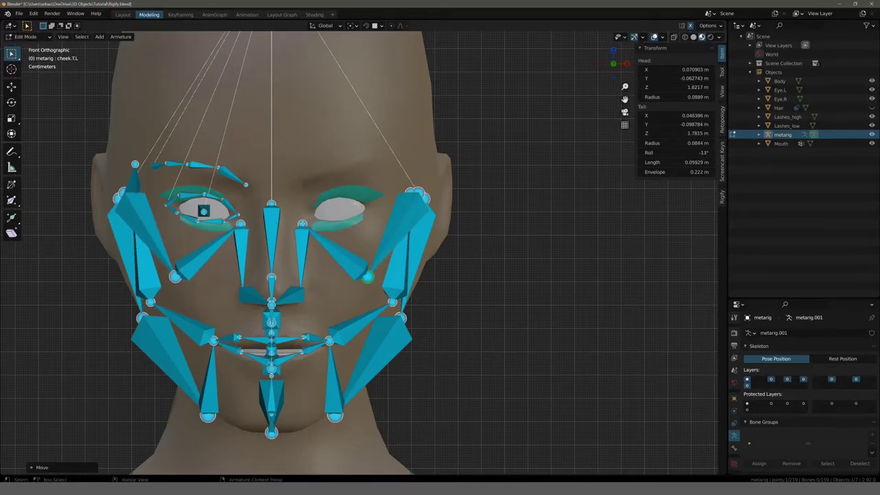
click(302, 223)
key(g)
click(328, 230)
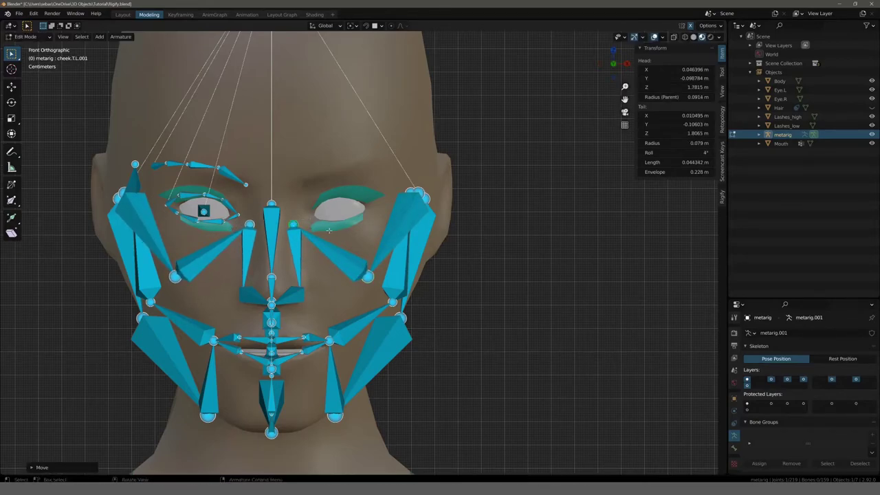
click(416, 192)
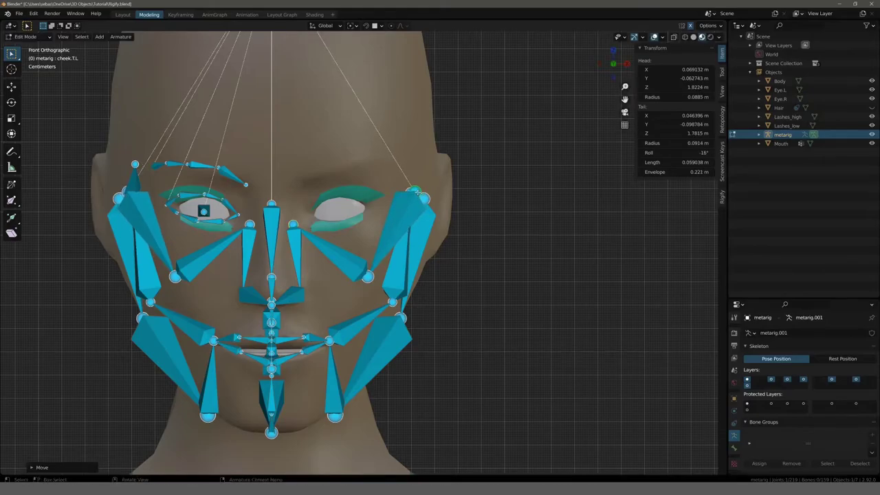
In side view, drag the nose-tip joint onto the nose tip, leaving nose.003 about 0.008 m long
scroll(371, 227, down, 2)
shift+middle_drag(371, 227, 374, 209)
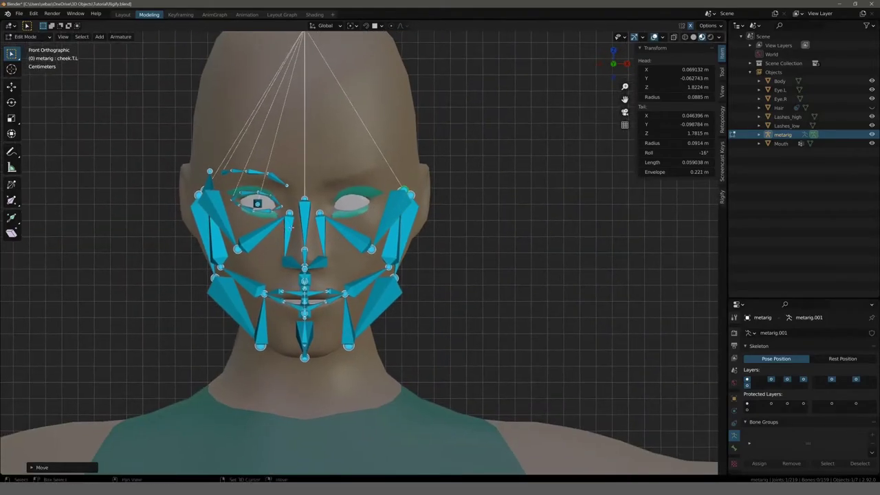
shift+middle_drag(297, 259, 296, 223)
scroll(296, 223, up, 3)
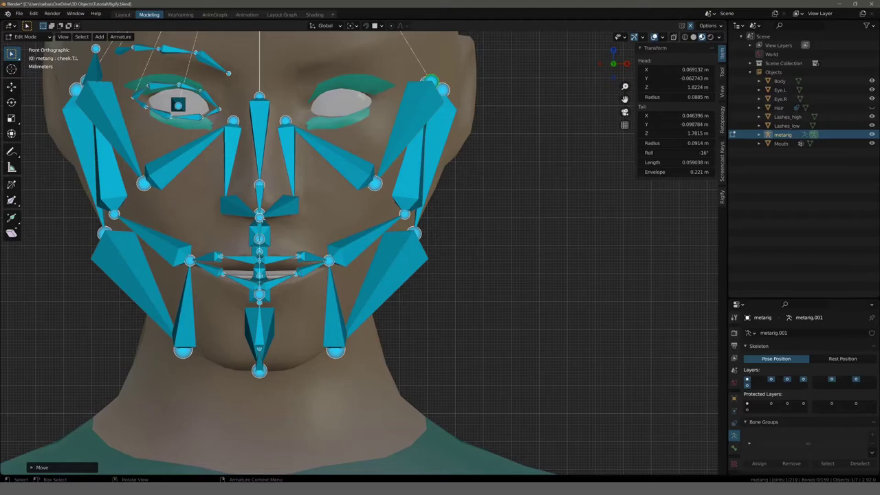
click(261, 220)
key(KP_3)
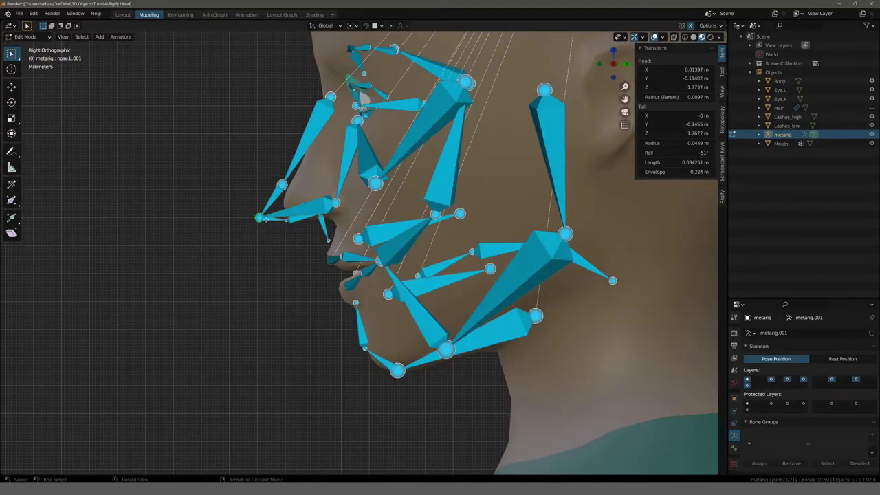
drag(262, 218, 286, 220)
scroll(269, 216, down, 1)
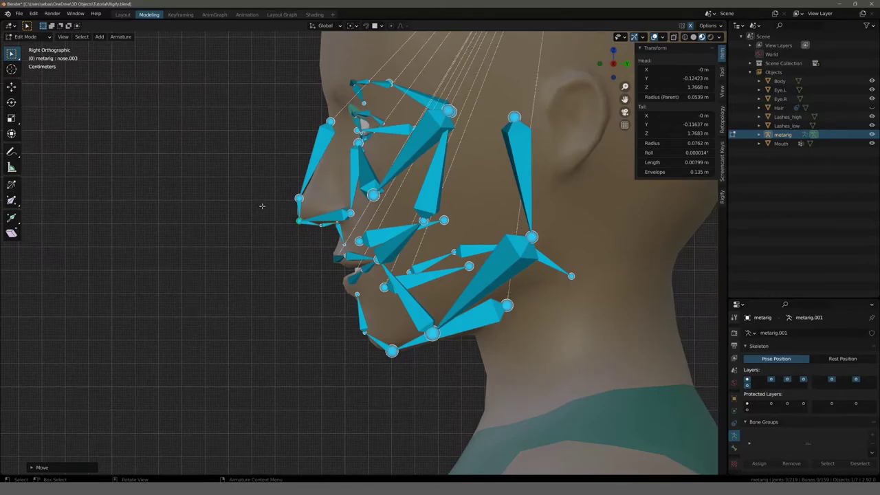
mouse_move(263, 205)
middle_down()
mouse_move(241, 208)
mouse_move(309, 210)
mouse_move(284, 186)
mouse_move(296, 219)
mouse_move(261, 218)
mouse_move(363, 202)
mouse_move(329, 206)
middle_up()
scroll(289, 193, up, 3)
scroll(292, 206, up, 2)
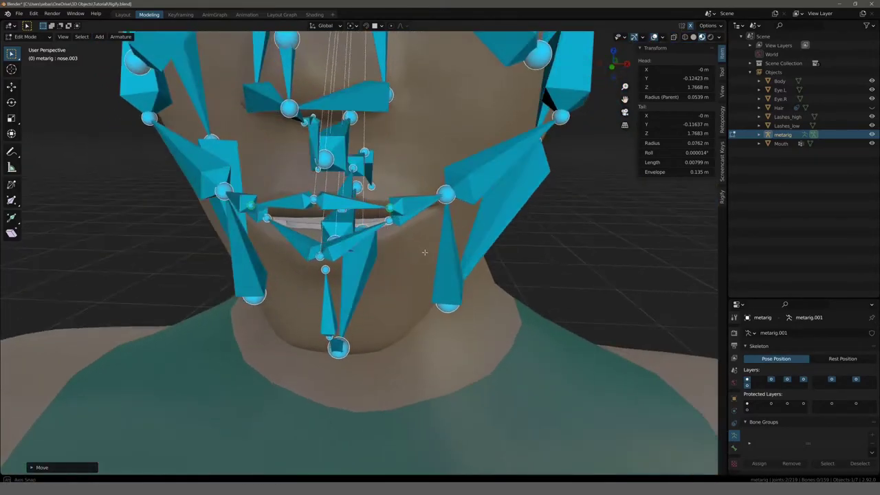
Place the mouth-corner joint at the lip corner, redoing one misplaced move
click(386, 221)
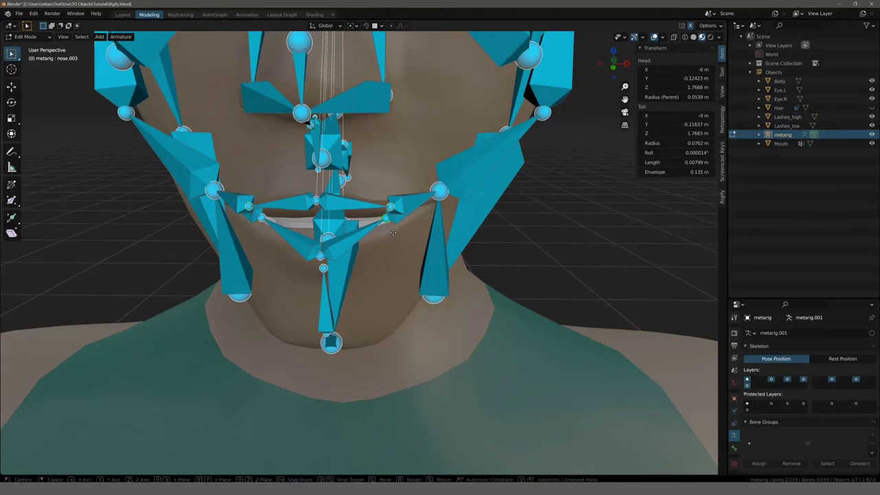
key(g)
click(396, 239)
mouse_move(396, 239)
middle_down()
mouse_move(431, 191)
mouse_move(424, 207)
middle_up()
click(447, 197)
key(g)
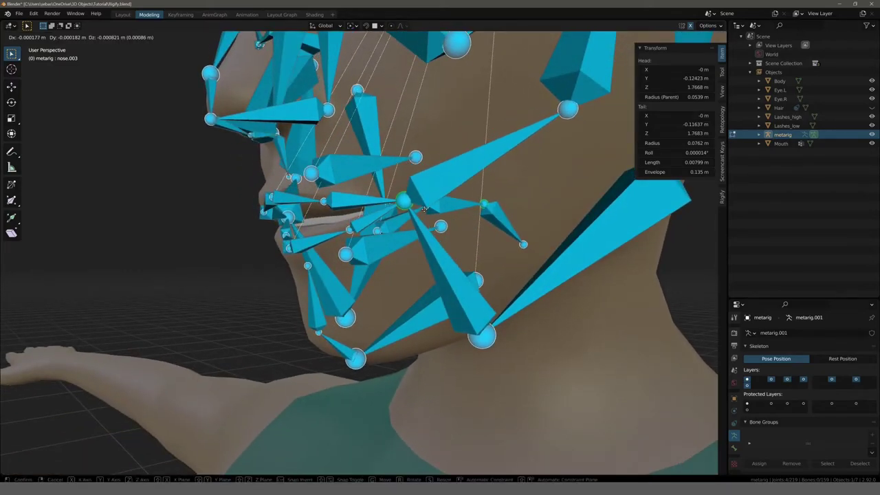
right_click(424, 207)
click(406, 198)
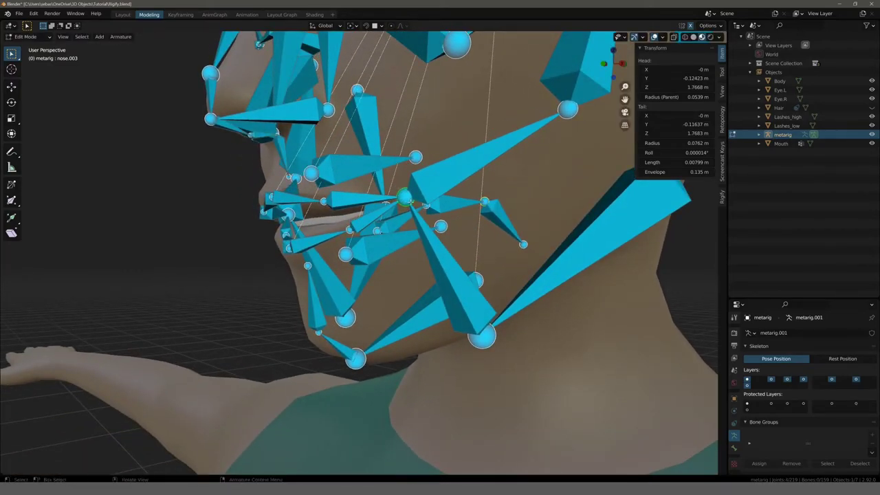
key(g)
click(426, 207)
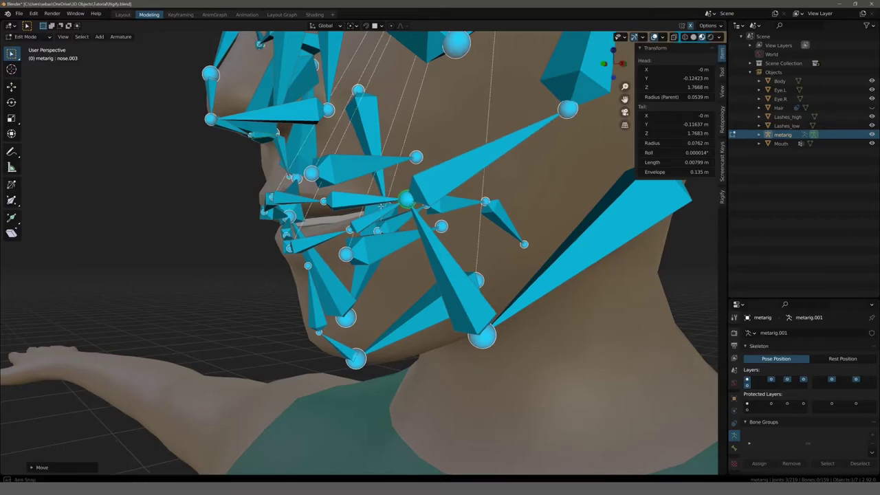
Orbit around the face to check the mouth bones from both sides
middle_drag(426, 208, 431, 208)
scroll(433, 206, down, 3)
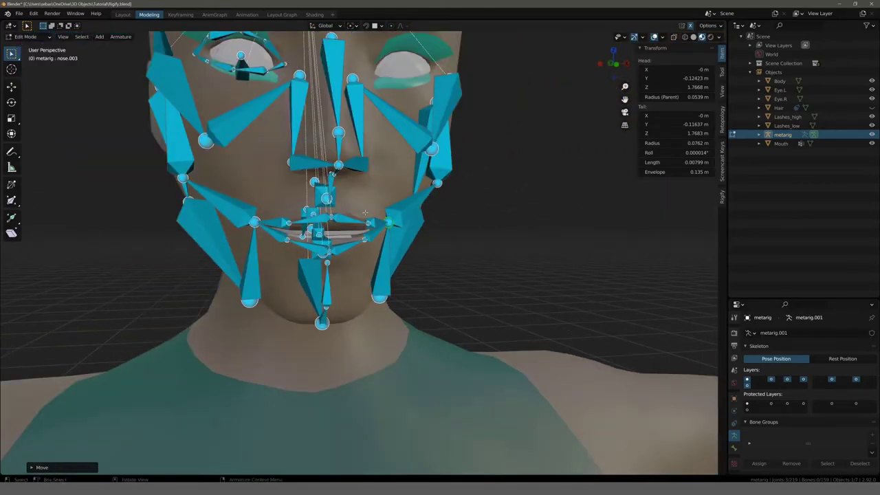
mouse_move(365, 213)
middle_down()
mouse_move(150, 245)
mouse_move(295, 209)
middle_up()
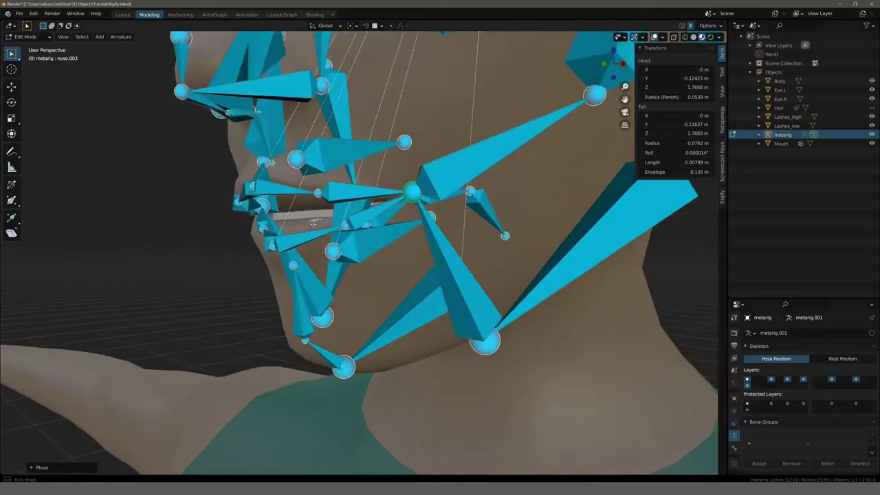
mouse_move(298, 234)
middle_down()
mouse_move(231, 231)
mouse_move(230, 242)
middle_up()
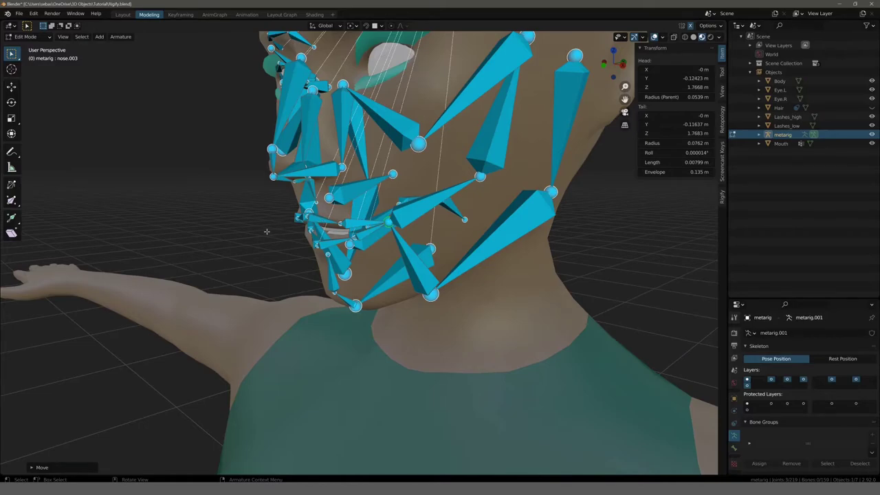
scroll(254, 249, up, 3)
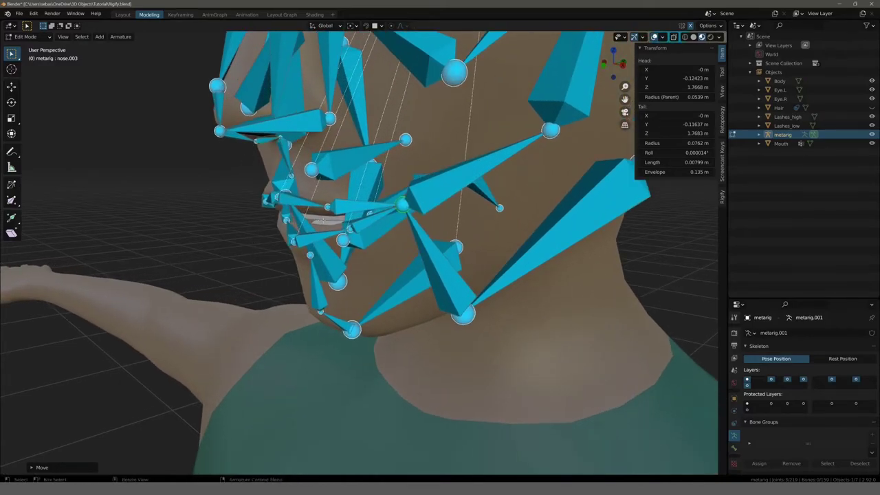
mouse_move(322, 224)
middle_down()
mouse_move(163, 236)
mouse_move(387, 240)
middle_up()
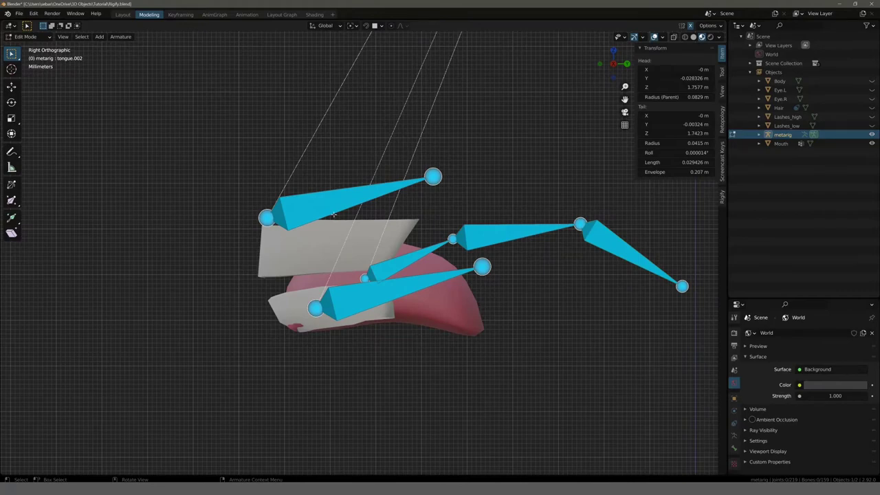
Pick out the teeth.T, teeth.B and tongue bones, ending on the tongue's head joint
middle_drag(248, 252, 247, 248)
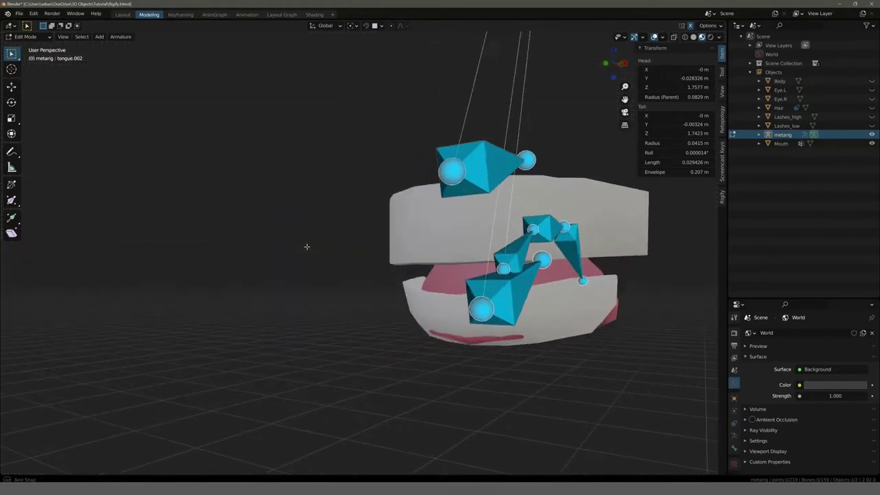
click(343, 205)
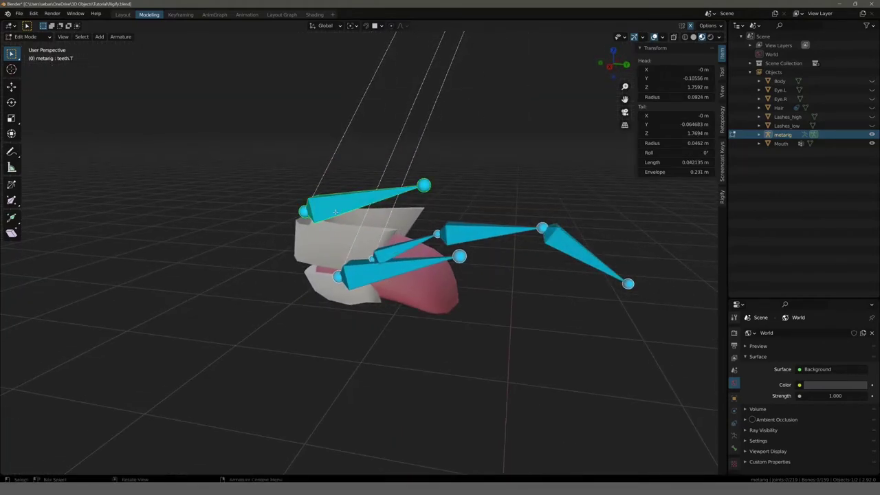
alt+middle_drag(336, 212, 278, 218)
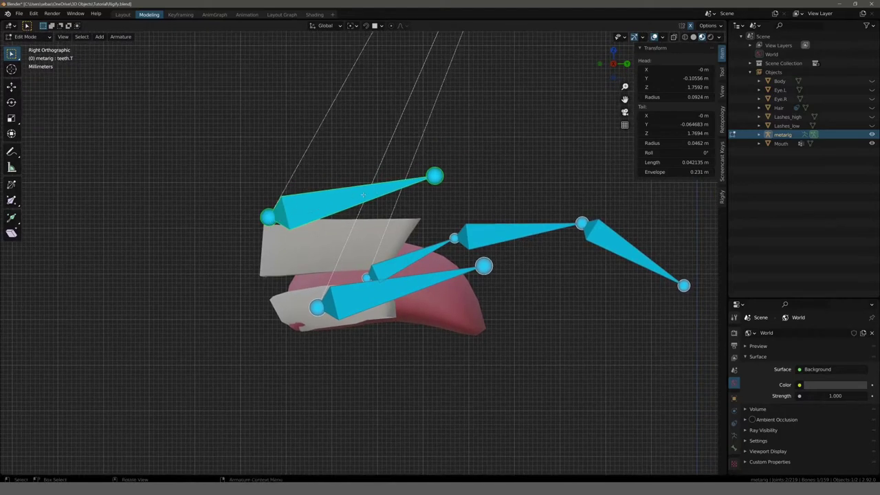
click(356, 300)
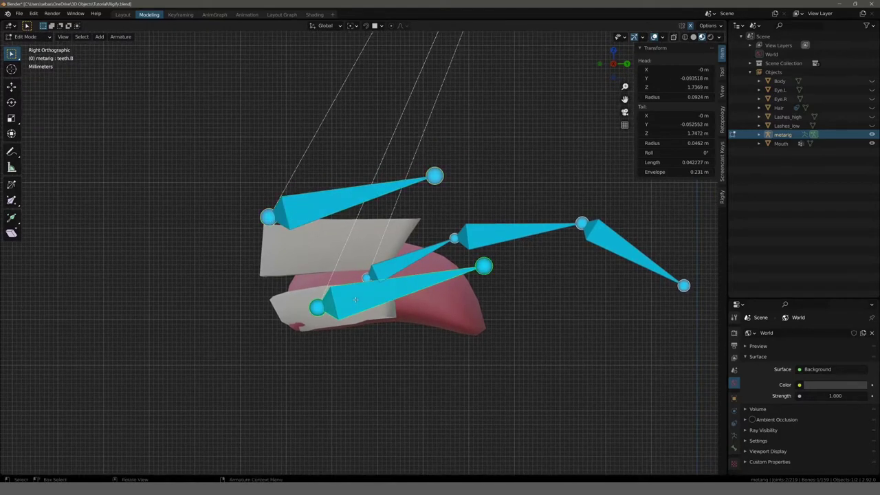
click(415, 255)
click(510, 227)
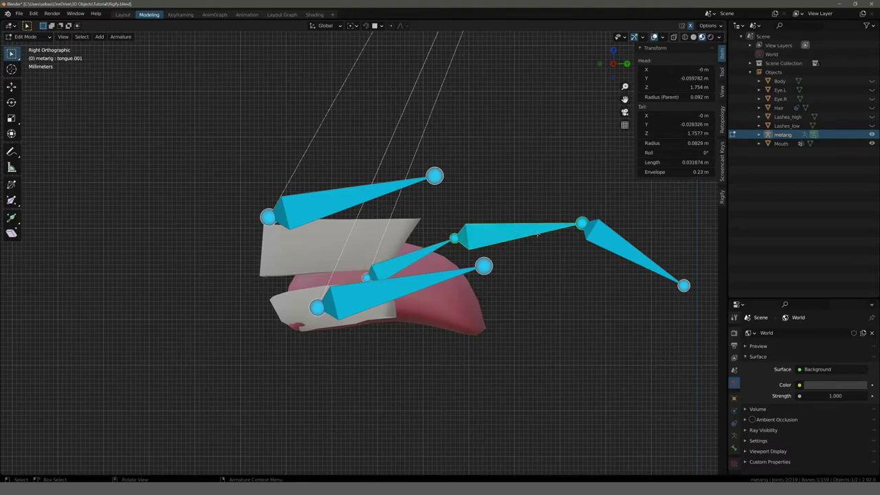
click(609, 240)
click(415, 255)
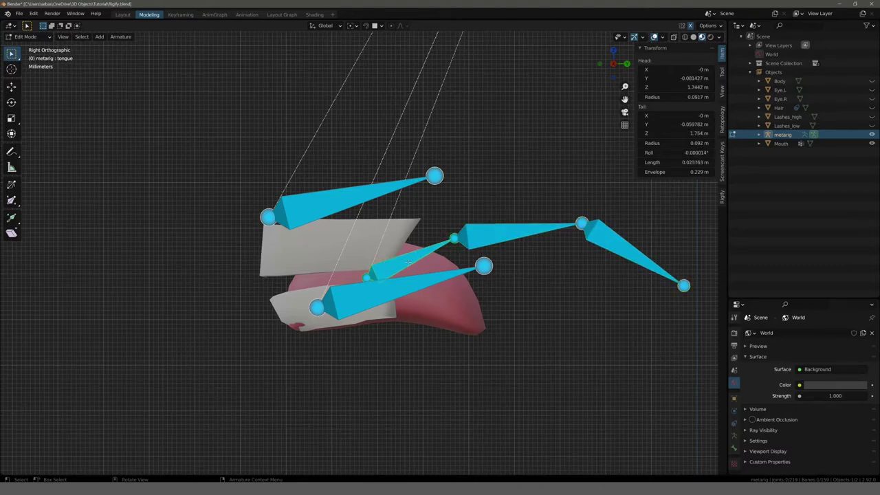
click(366, 277)
Move the tongue joints down along the tongue, with tongue.002 on the tongue tip
key(g)
click(438, 251)
click(453, 238)
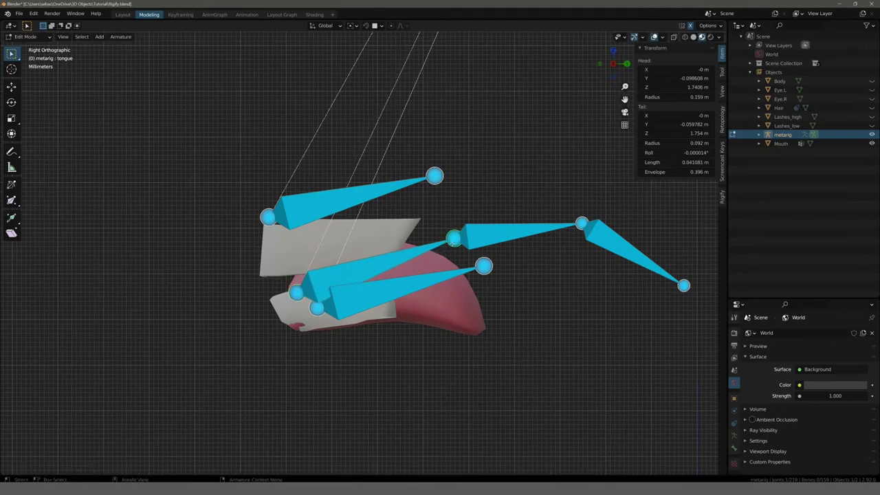
key(g)
click(561, 235)
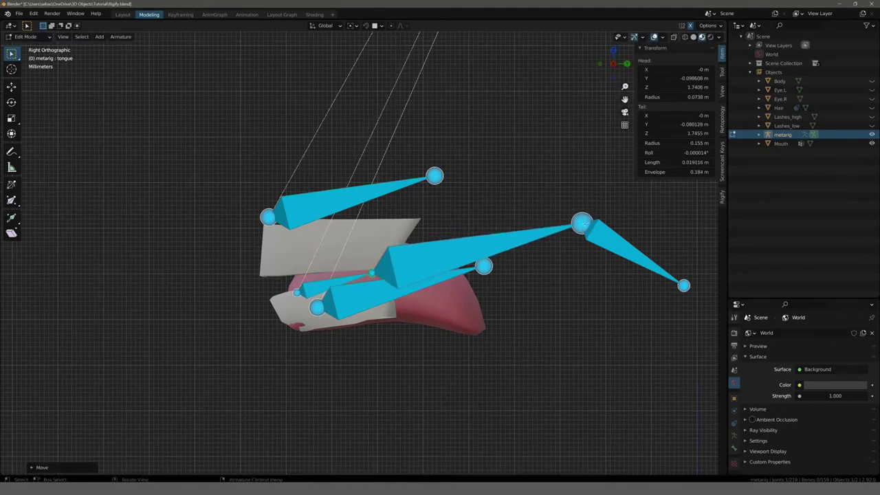
mouse_move(653, 268)
mouse_down()
mouse_move(510, 338)
mouse_move(485, 330)
mouse_up()
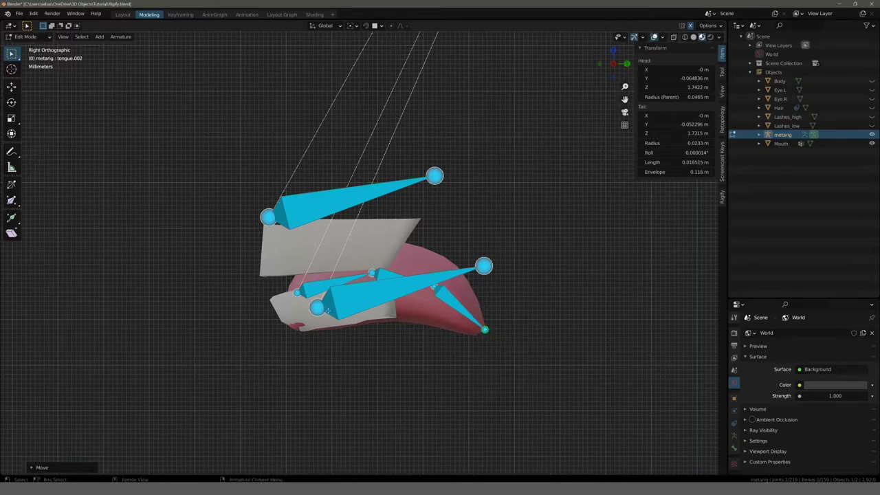
Place teeth.B at the front of the lower teeth and level teeth.T along the upper teeth
drag(318, 308, 294, 313)
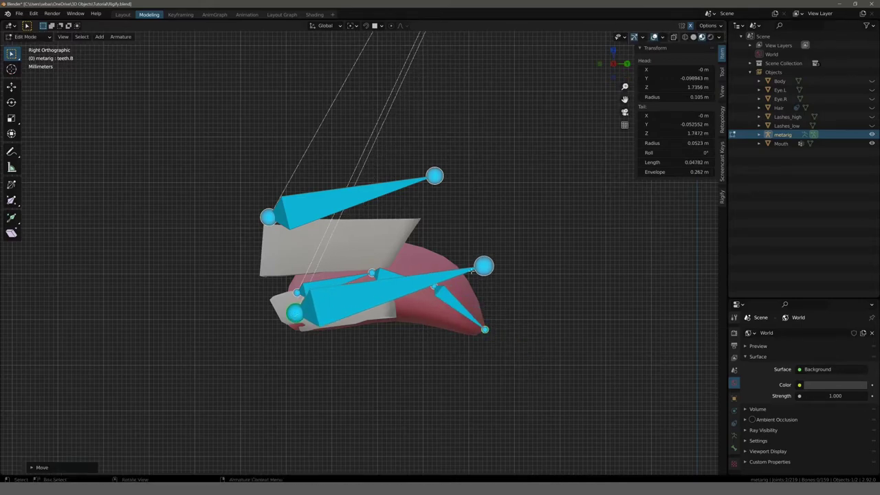
click(484, 266)
drag(268, 217, 274, 247)
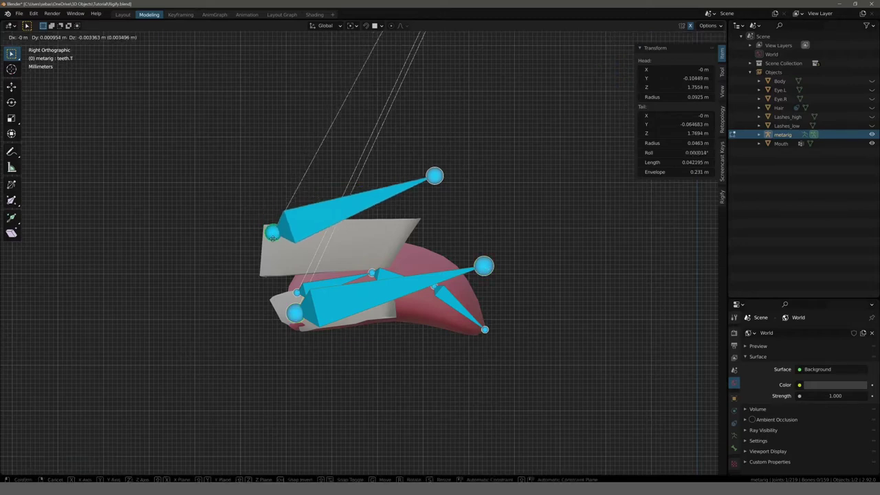
drag(437, 178, 461, 244)
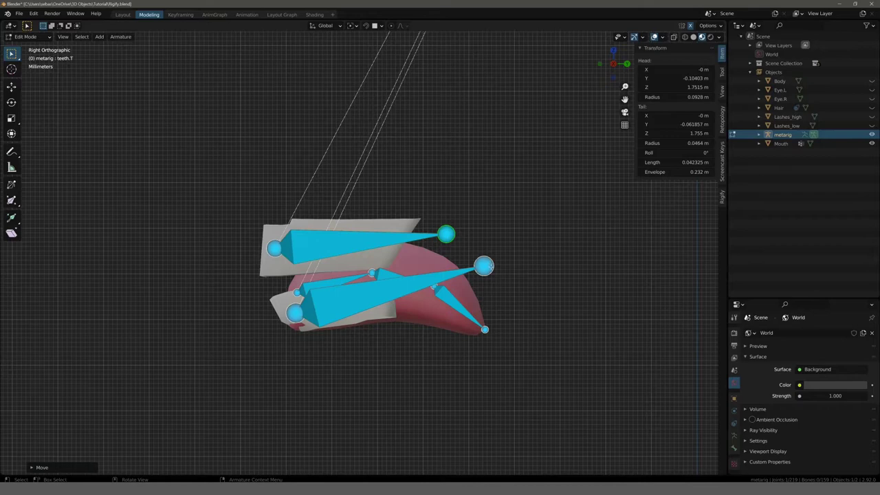
Reveal the hidden character meshes with Alt+H and view the whole body
key(KP_Divide)
key(alt+h)
middle_drag(475, 186, 486, 190)
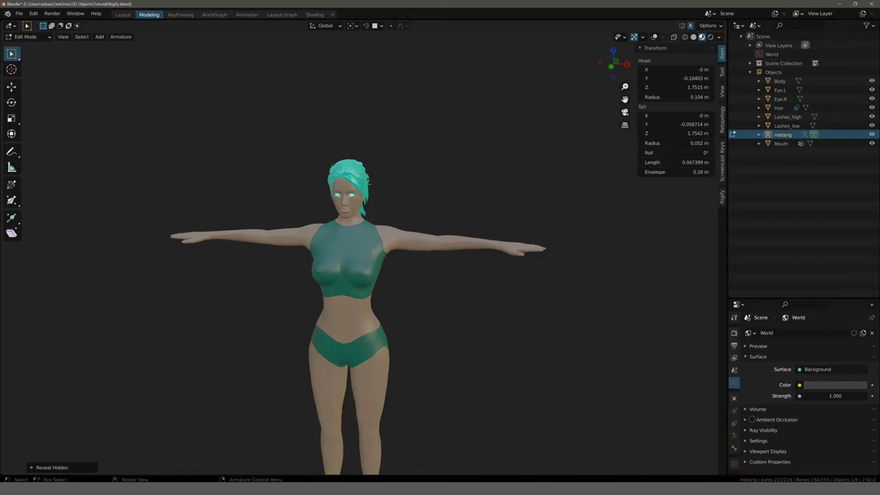
Turn viewport overlays back on and switch the metarig to Object Mode
click(650, 37)
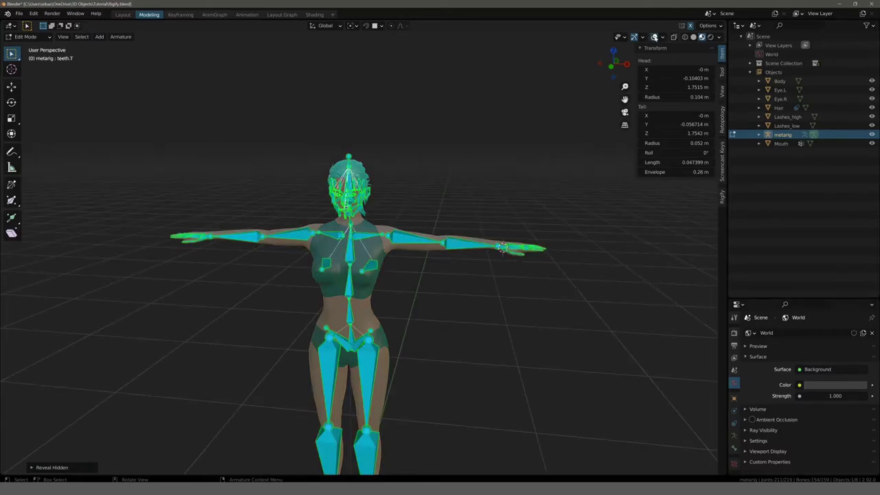
click(28, 37)
click(34, 47)
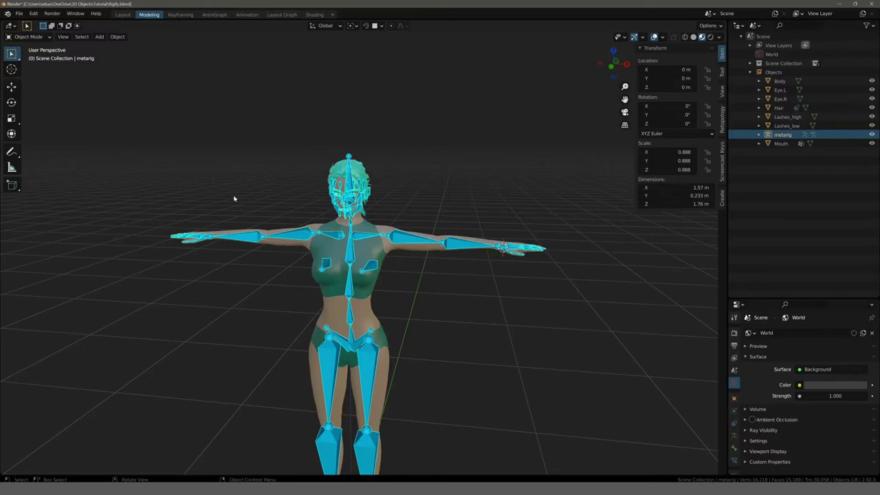
Apply the metarig's scale with Ctrl+A so it reads 1.000 on every axis
key(s)
key(Escape)
key(ctrl+a)
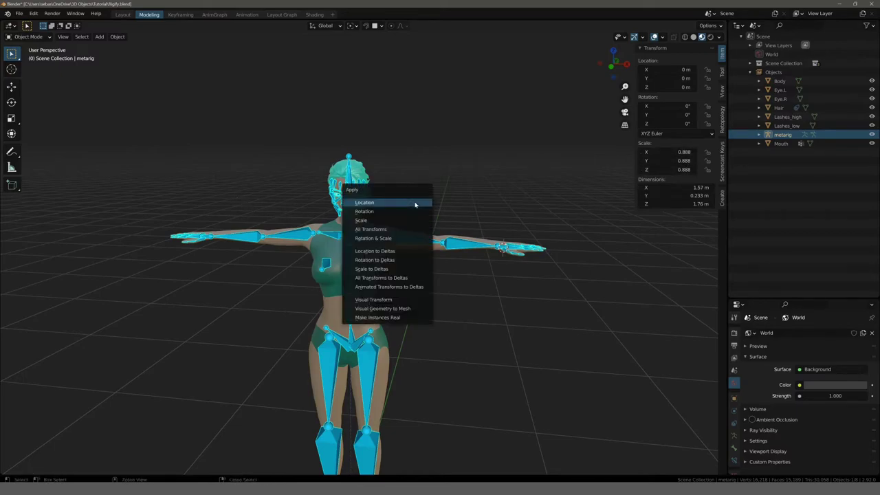
click(407, 232)
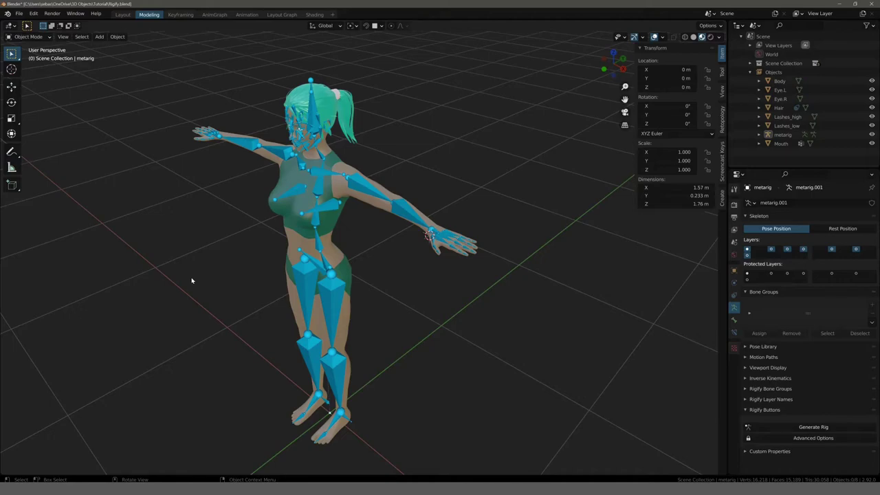
Curl the left index and middle fingers by scaling down their finger master controls
click(364, 196)
mouse_move(358, 210)
middle_down()
mouse_move(377, 207)
mouse_move(356, 231)
middle_up()
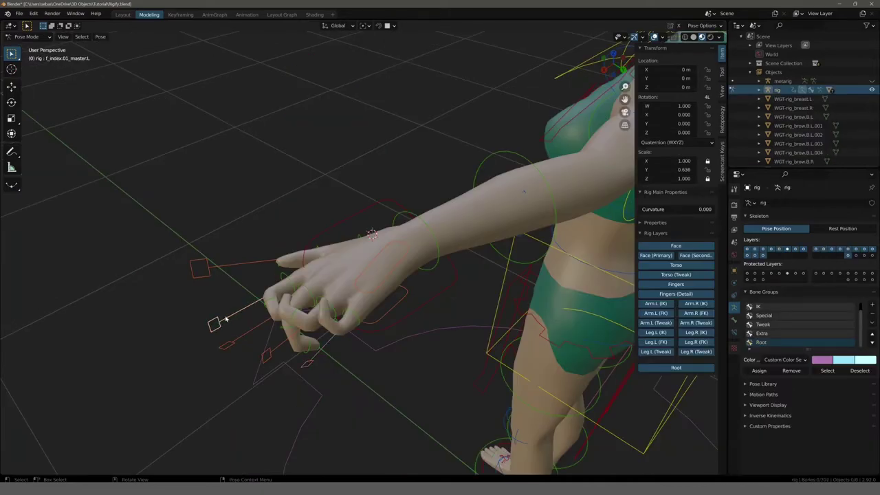
key(s)
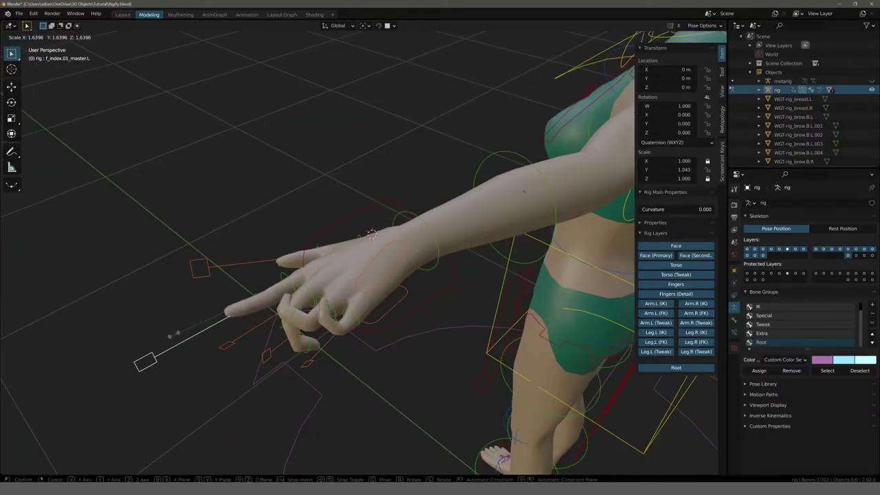
click(209, 331)
click(229, 347)
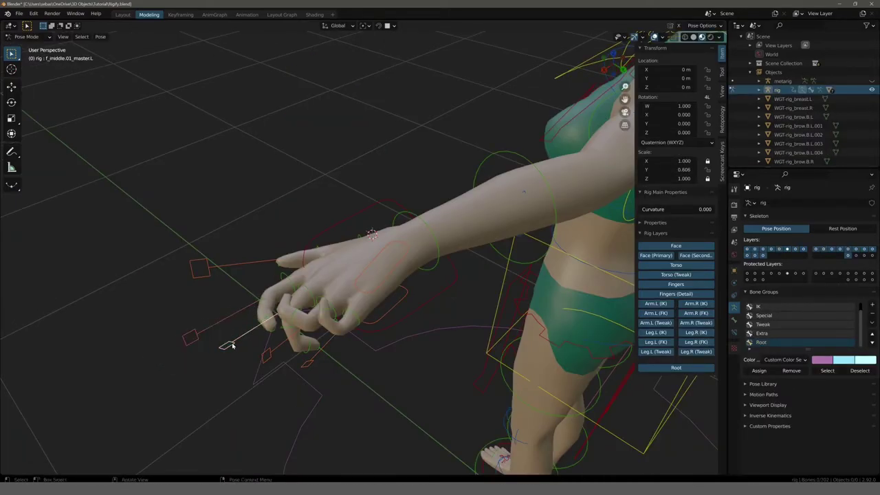
key(s)
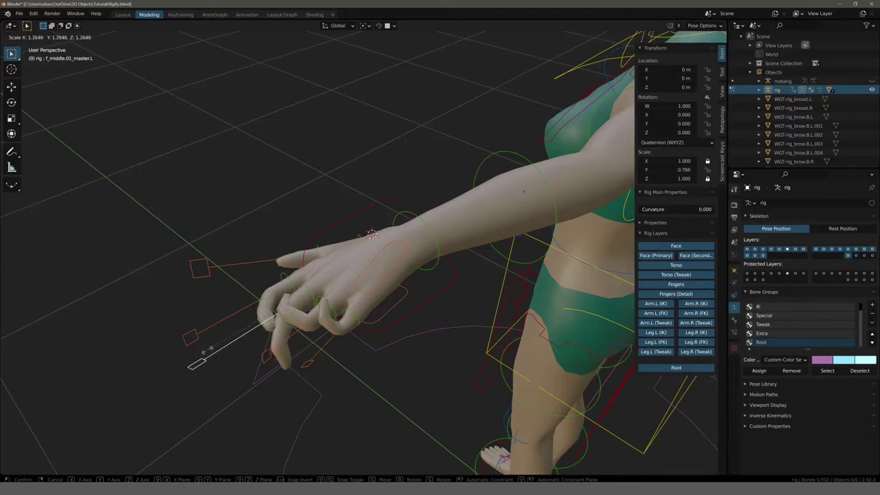
click(271, 352)
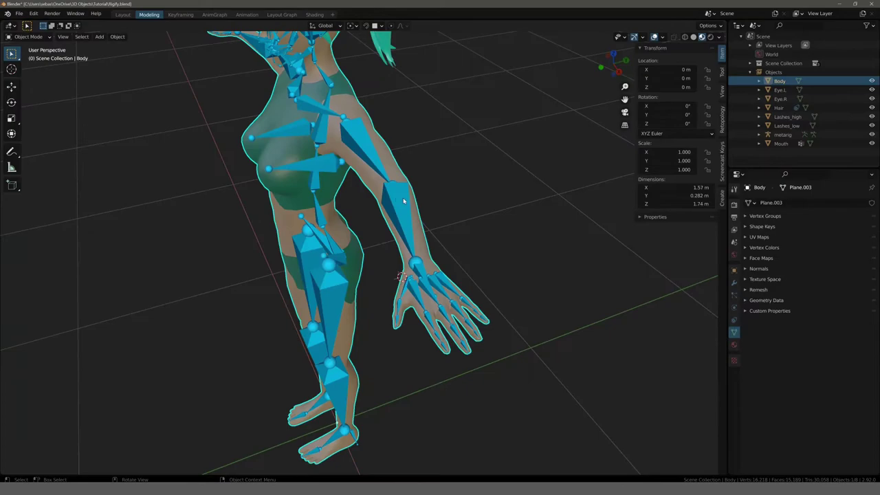
Put the metarig into Pose Mode and zoom in on the left hand
click(403, 200)
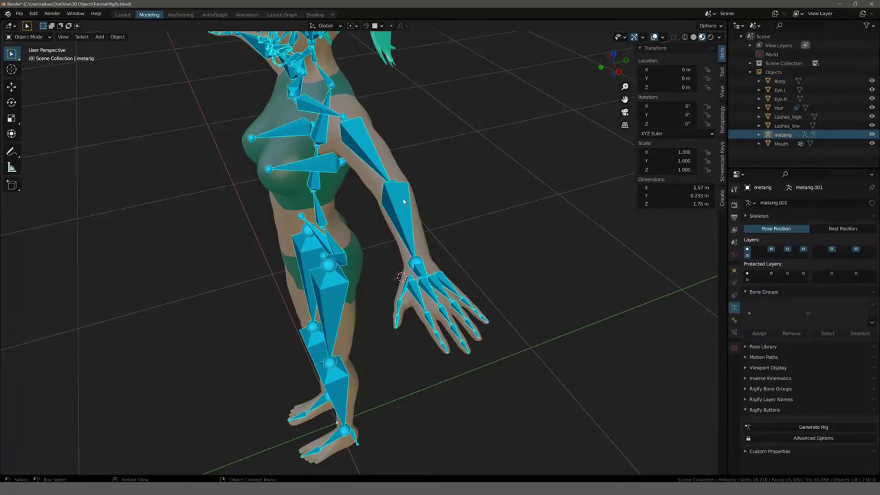
click(28, 36)
click(28, 66)
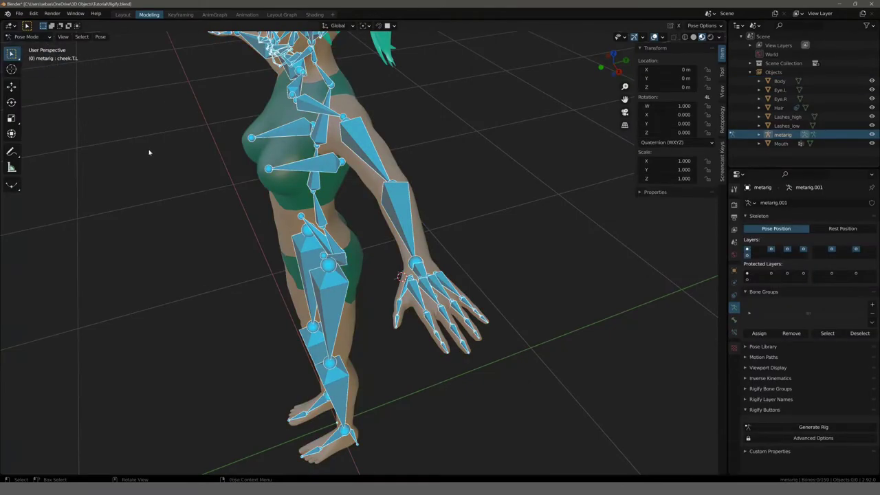
mouse_move(147, 149)
middle_down()
mouse_move(222, 234)
mouse_move(310, 275)
middle_up()
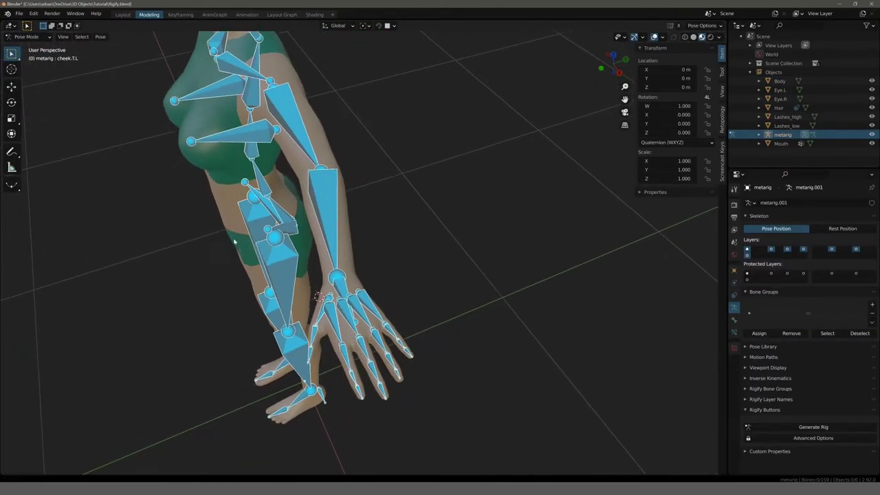
scroll(367, 289, up, 3)
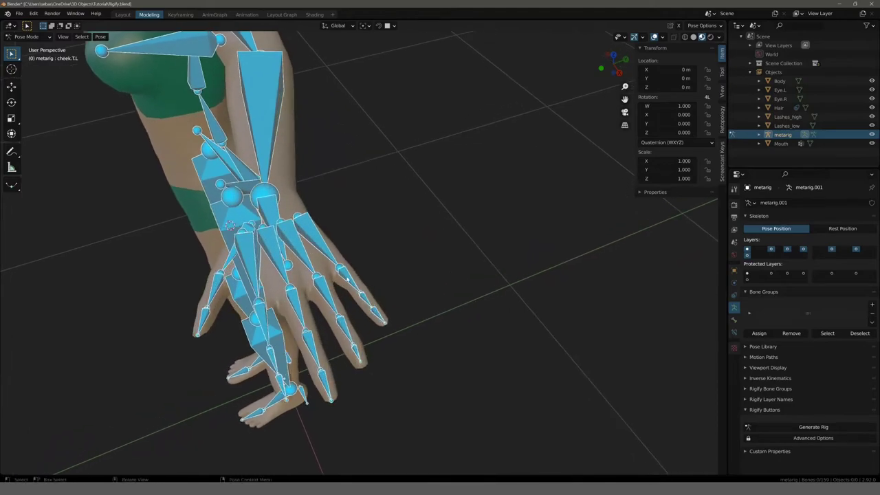
Set the left pinky bone f_pinky.01.L's Rigify bend rotation axis to X manual
click(348, 279)
click(733, 319)
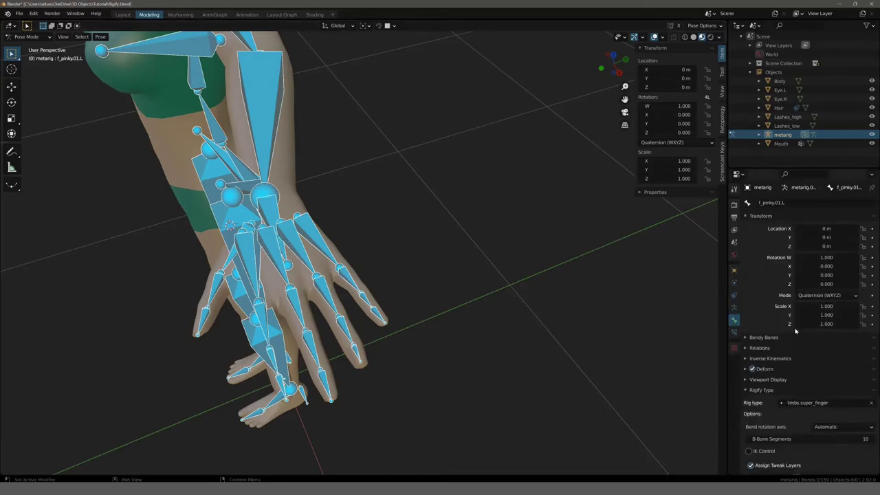
scroll(794, 371, down, 3)
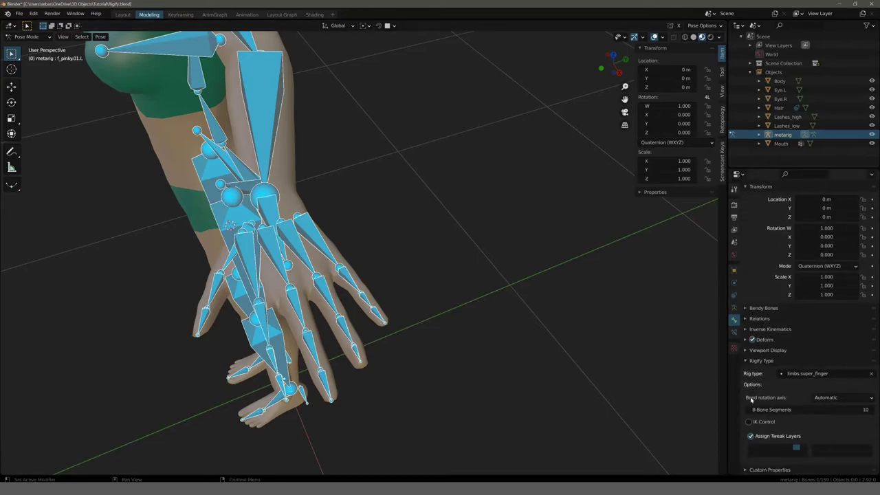
click(824, 397)
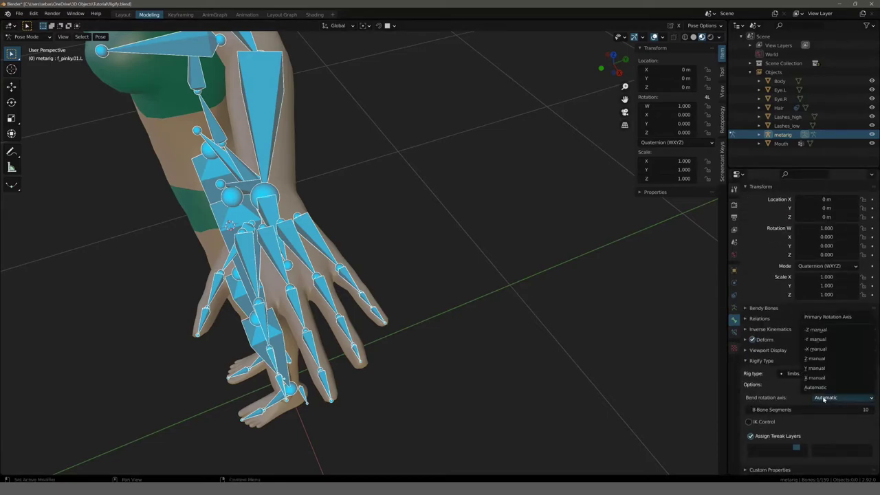
click(823, 378)
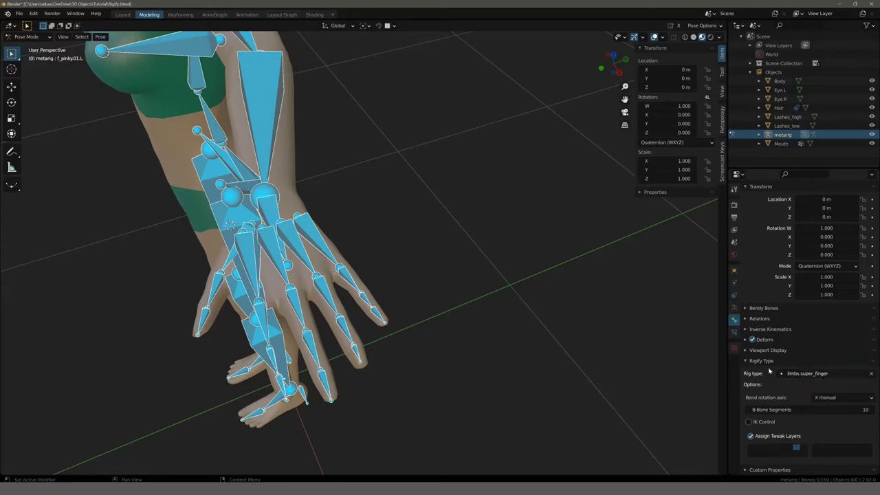
Set f_ring.01.L's bend rotation axis to X manual, then reselect it after palm.03.L
click(320, 284)
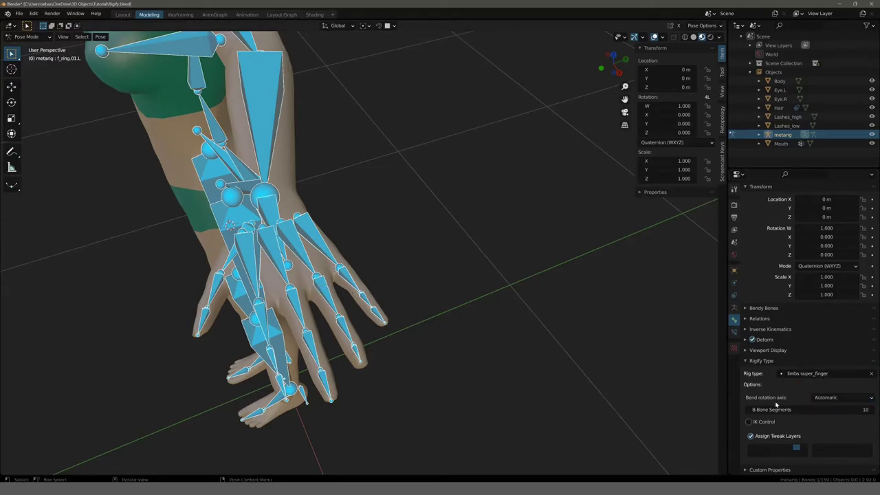
click(822, 397)
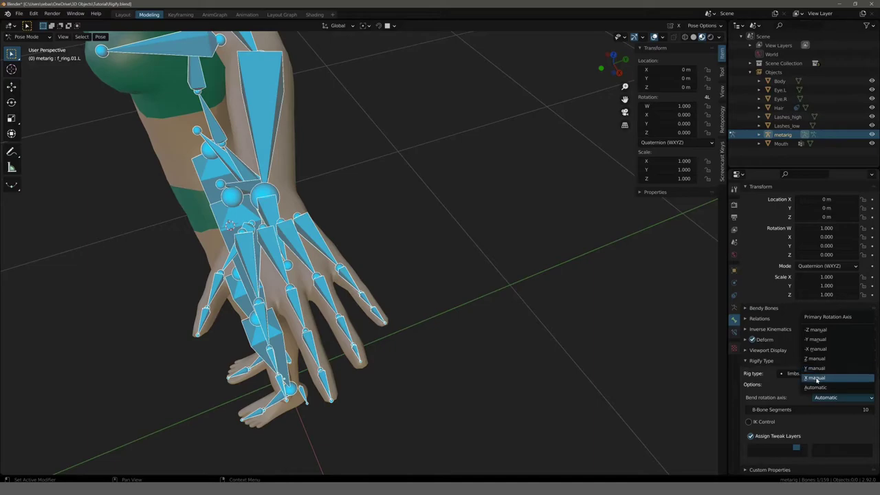
click(816, 377)
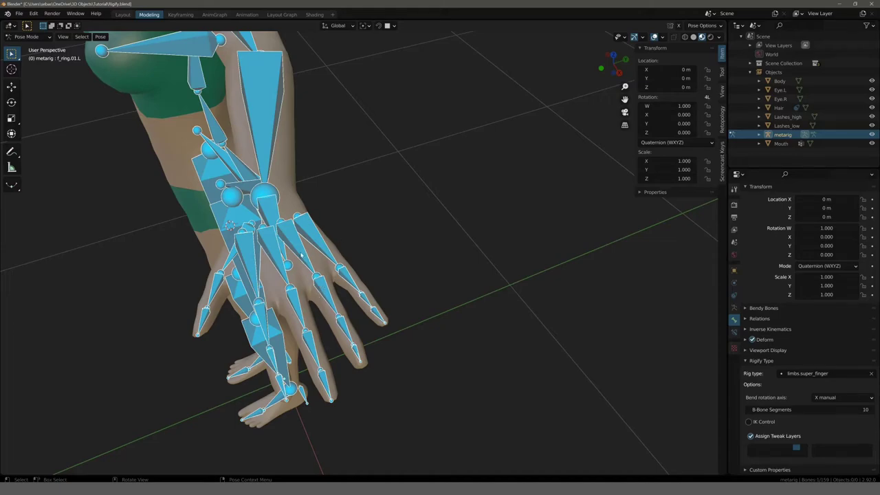
click(321, 285)
click(322, 289)
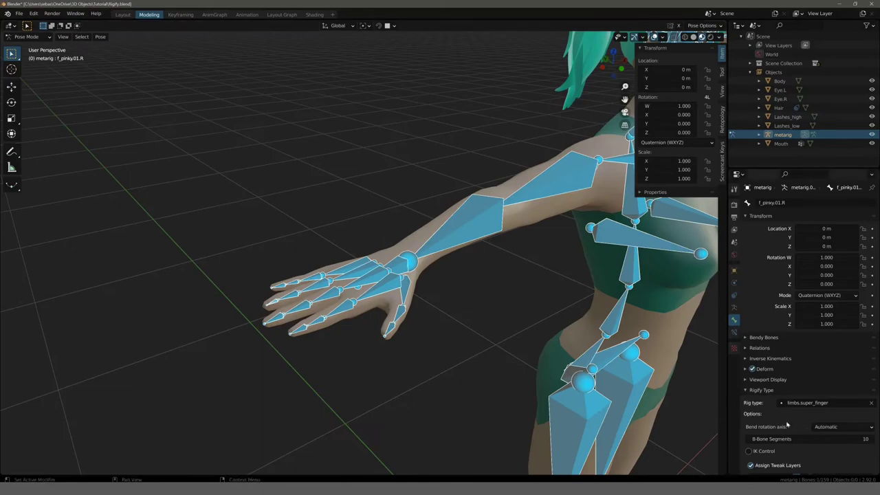
Open the right pinky's bend axis choices and select the metarig
click(828, 427)
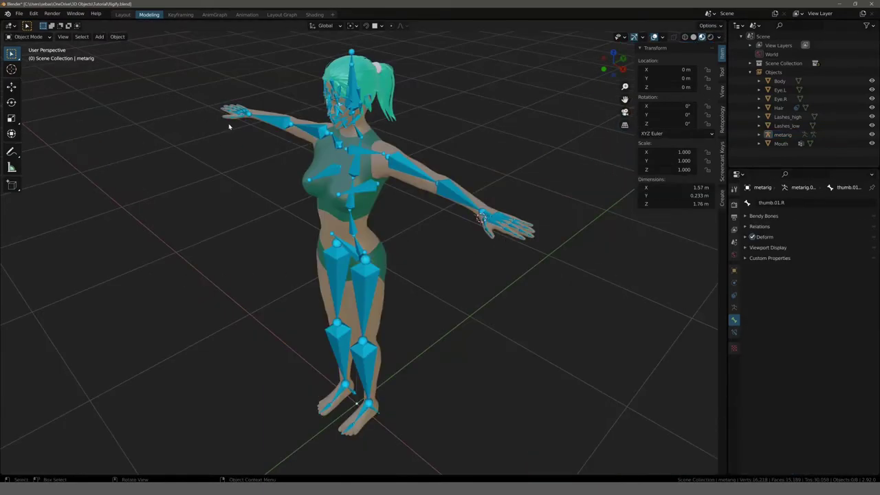
middle_drag(224, 182, 265, 160)
click(270, 143)
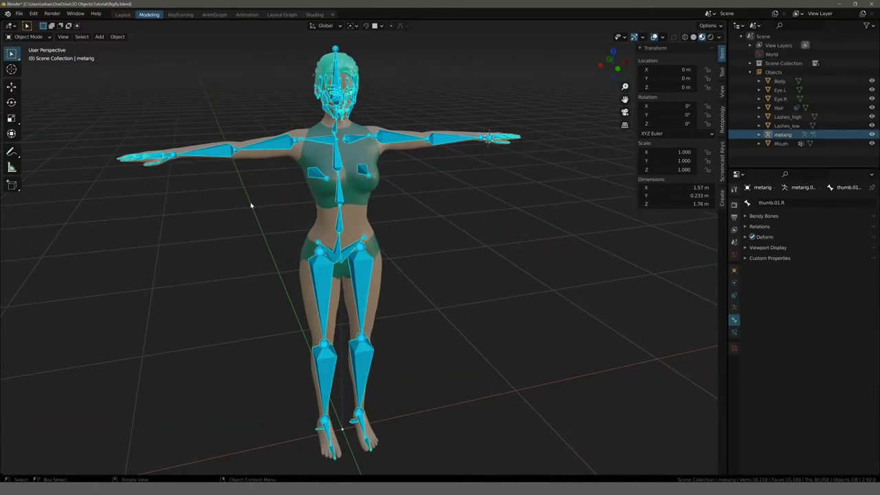
middle_drag(251, 202, 207, 202)
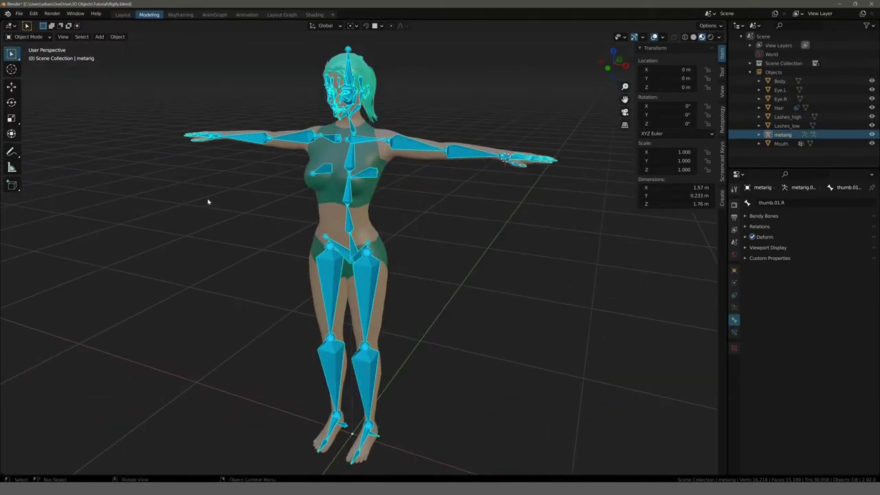
Apply all transforms to the Body mesh
alt+click(323, 169)
click(327, 160)
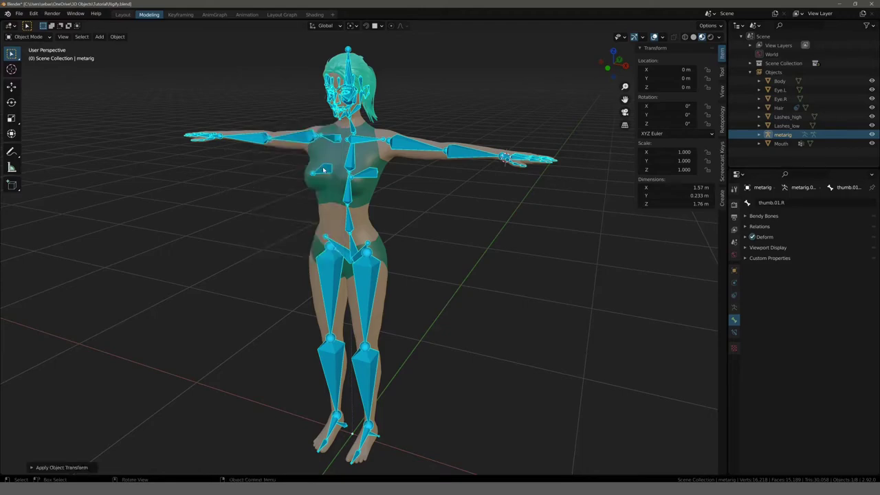
key(ctrl+a)
click(270, 176)
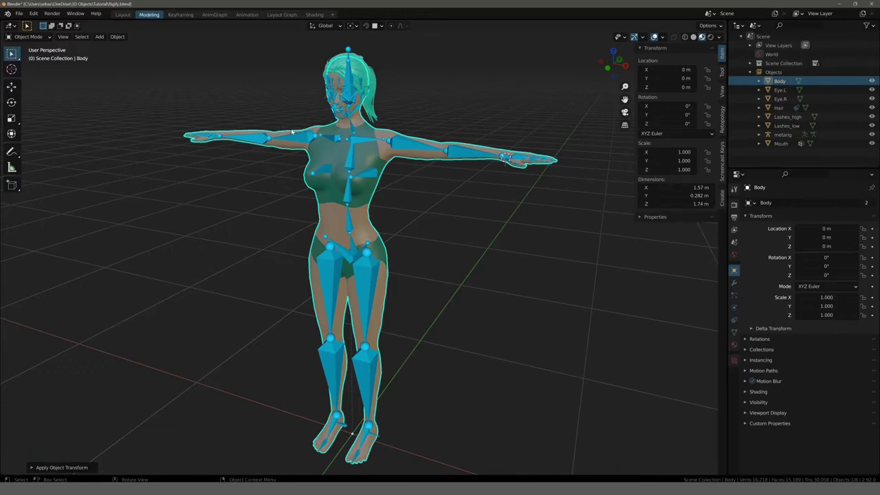
Apply All Transforms to every object in the scene, then deselect everything
click(248, 140)
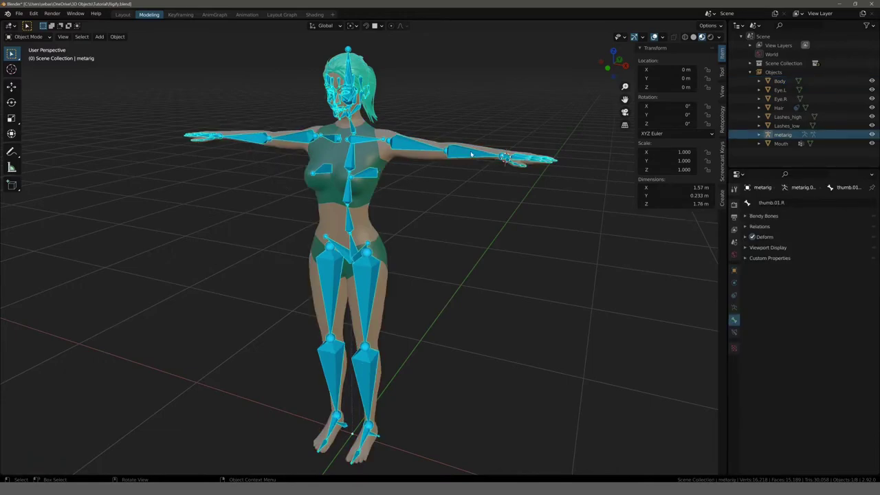
key(a)
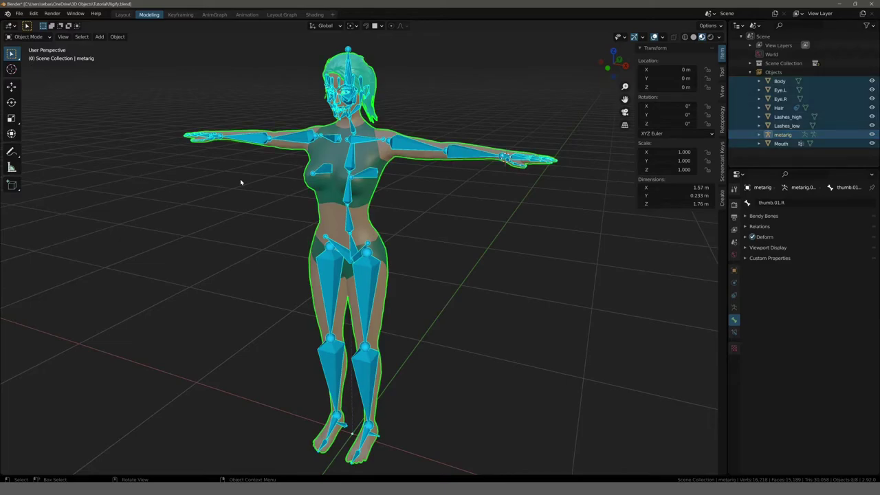
key(ctrl+a)
click(240, 177)
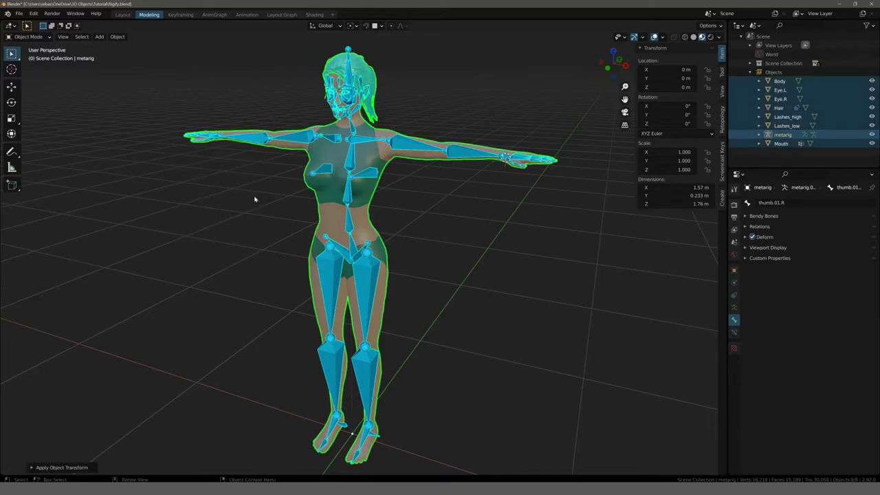
click(254, 199)
Select the metarig and show its Armature properties with the Rigify options
mouse_move(234, 186)
middle_down()
mouse_move(272, 185)
mouse_move(236, 192)
middle_up()
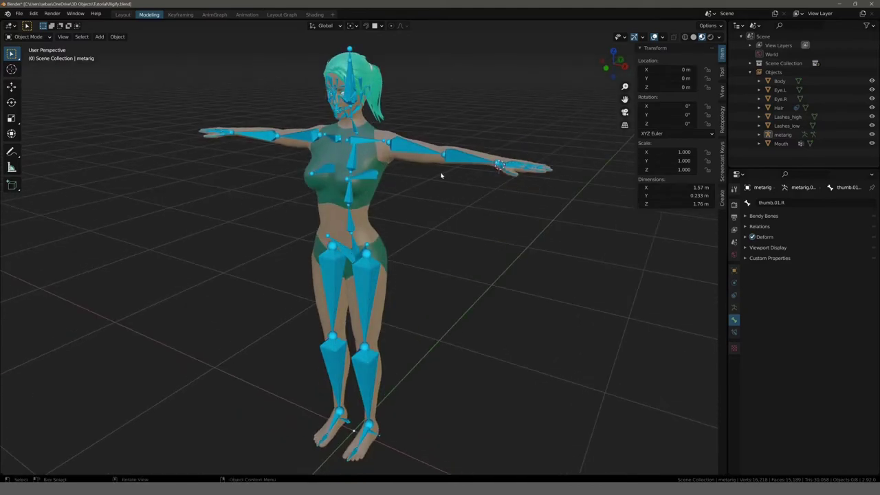
click(463, 163)
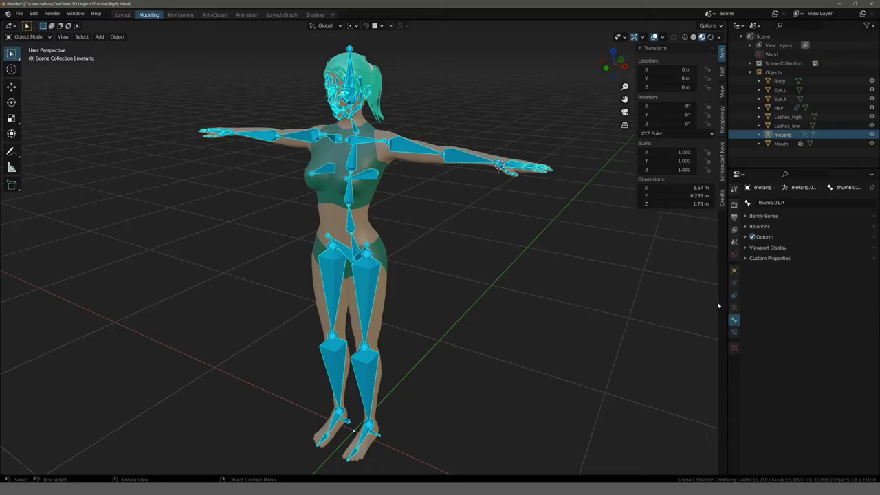
click(734, 308)
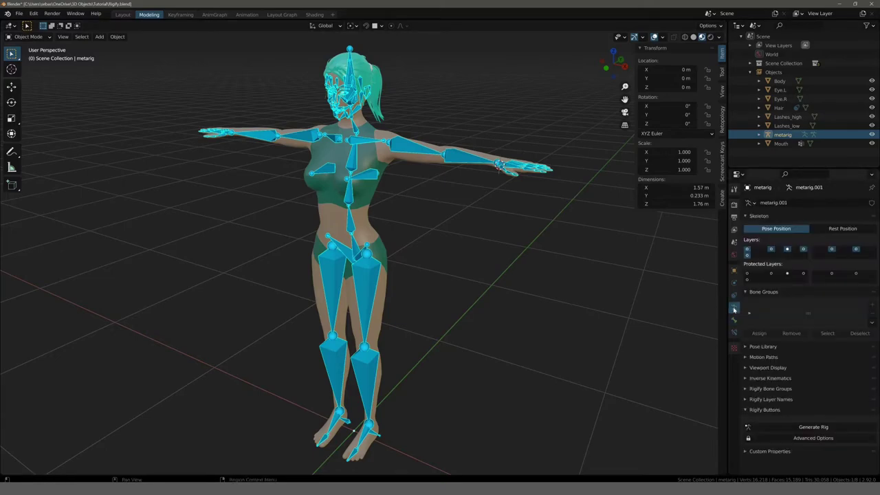
Generate Rig from the metarig, hide the metarig in the outliner, and select the new rig
click(801, 423)
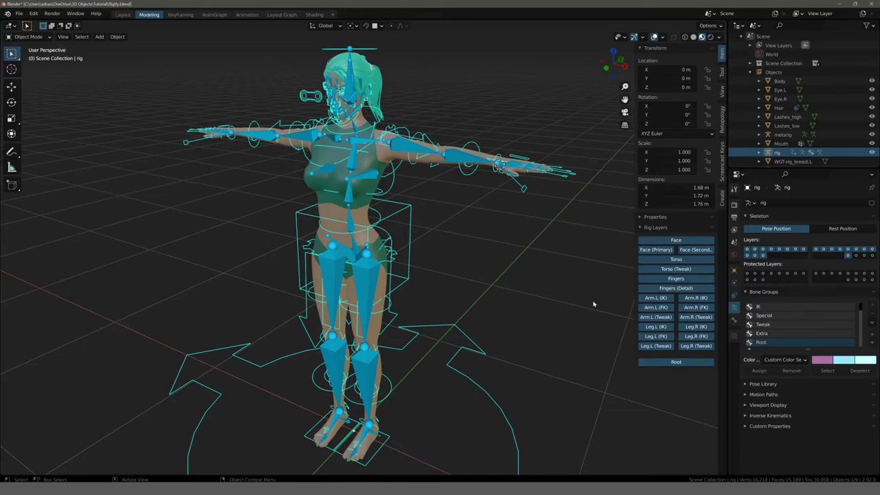
click(402, 146)
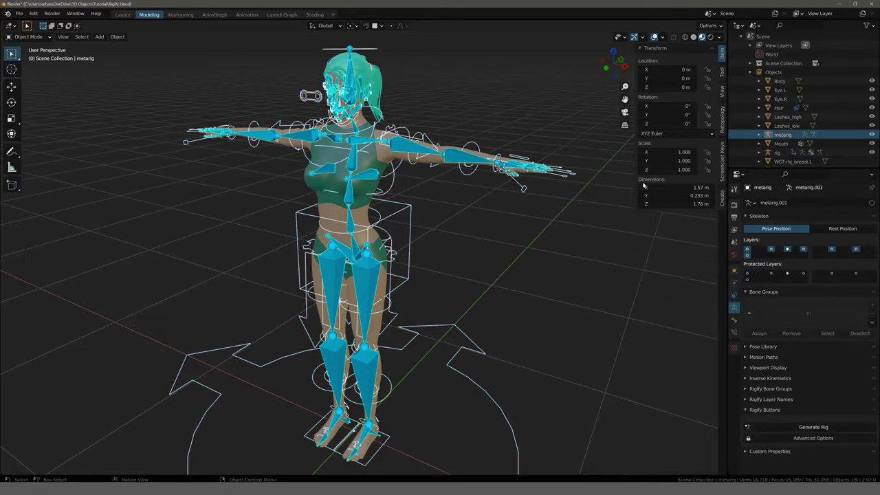
click(871, 135)
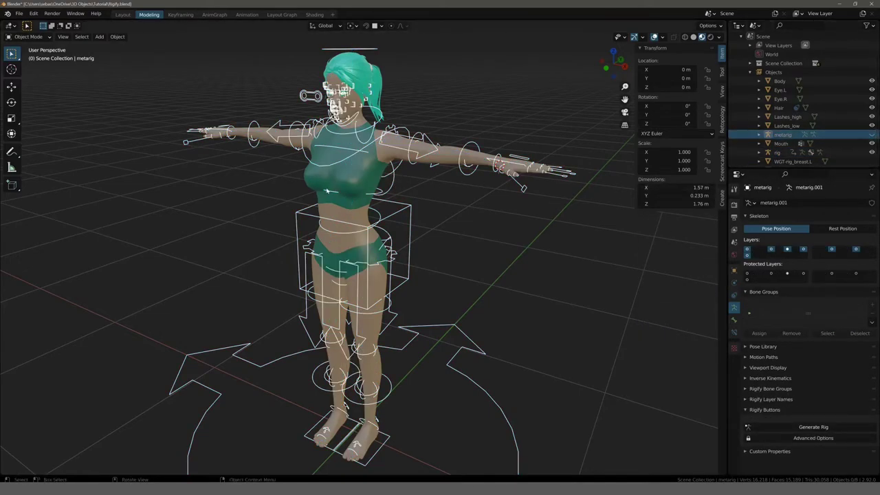
click(305, 155)
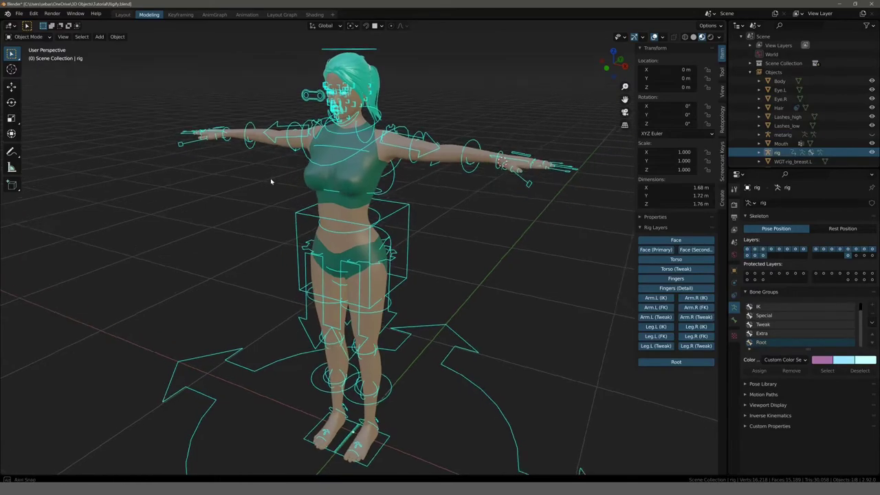
mouse_move(305, 155)
middle_down()
mouse_move(372, 178)
mouse_move(237, 184)
mouse_move(246, 184)
middle_up()
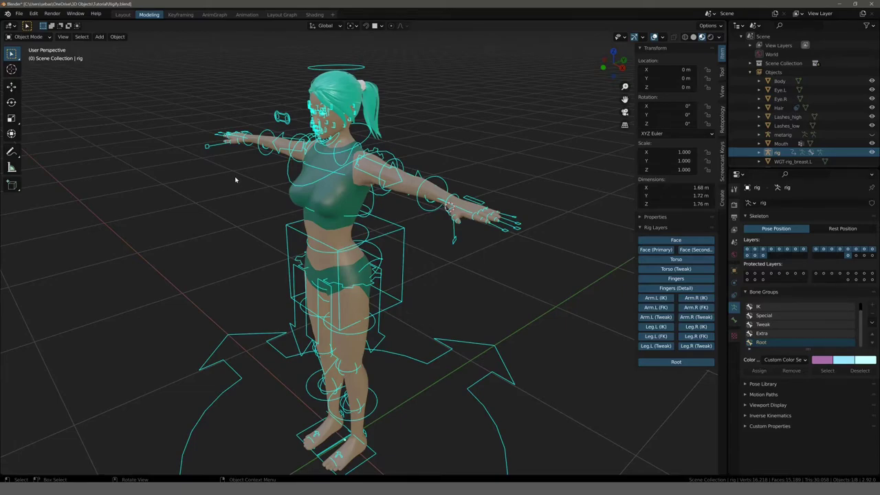
Parent the body, eyes, hair, lashes and mouth meshes to the rig With Automatic Weights
key(shift+bracketright)
key(shift)
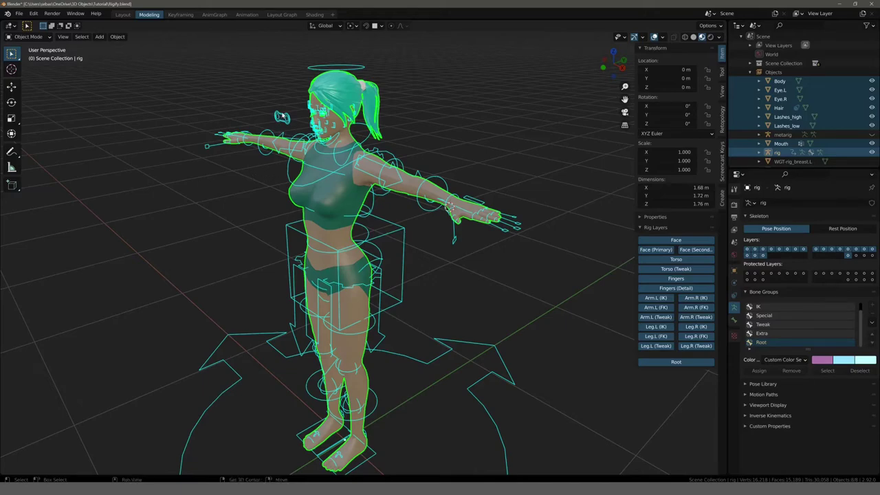
shift+click(282, 116)
shift+click(282, 117)
key(ctrl+p)
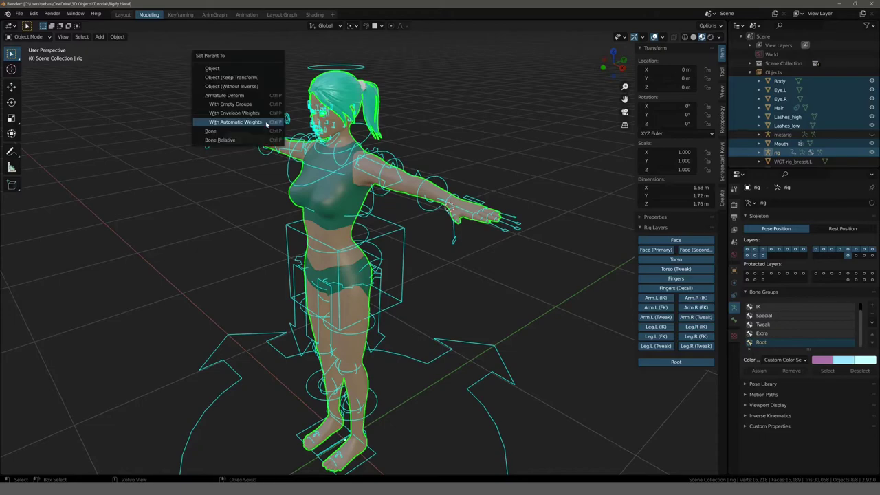
click(245, 124)
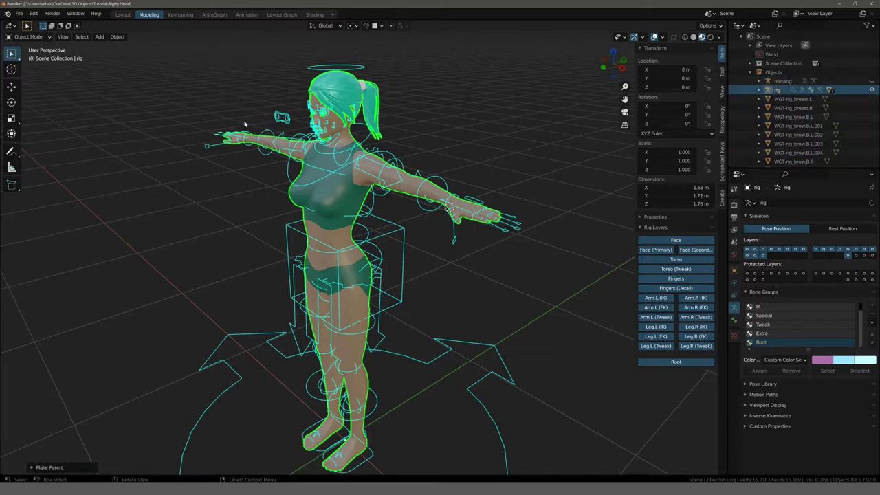
Deselect everything and select only the generated rig
click(241, 127)
middle_drag(241, 127, 314, 72)
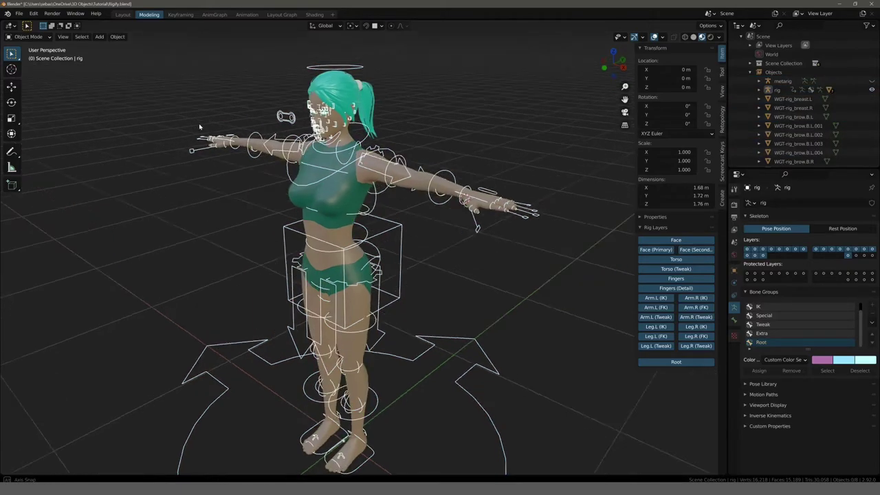
click(312, 71)
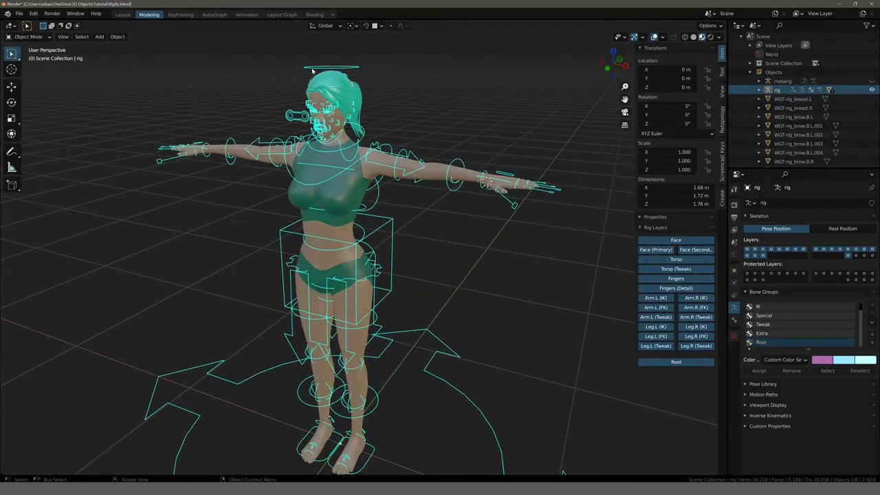
click(27, 36)
Switch the rig to Pose Mode and test rotating the head control, then cancel
click(39, 65)
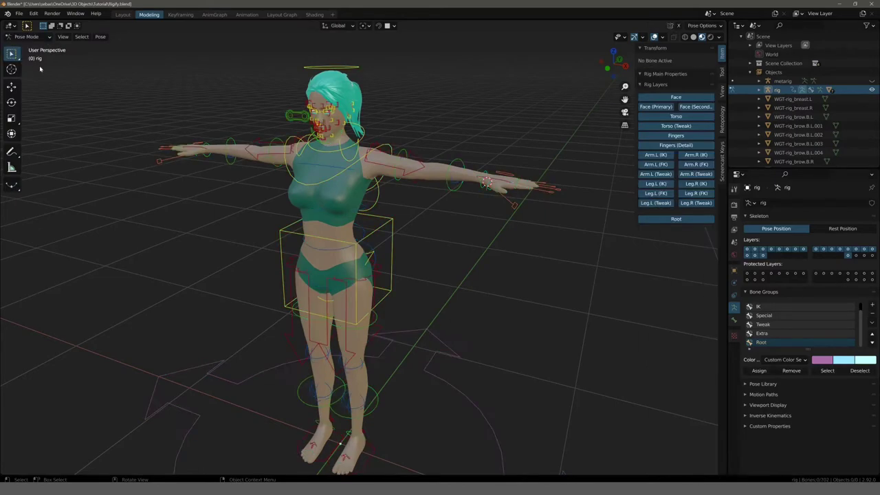
click(309, 71)
middle_drag(309, 71, 275, 81)
key(r)
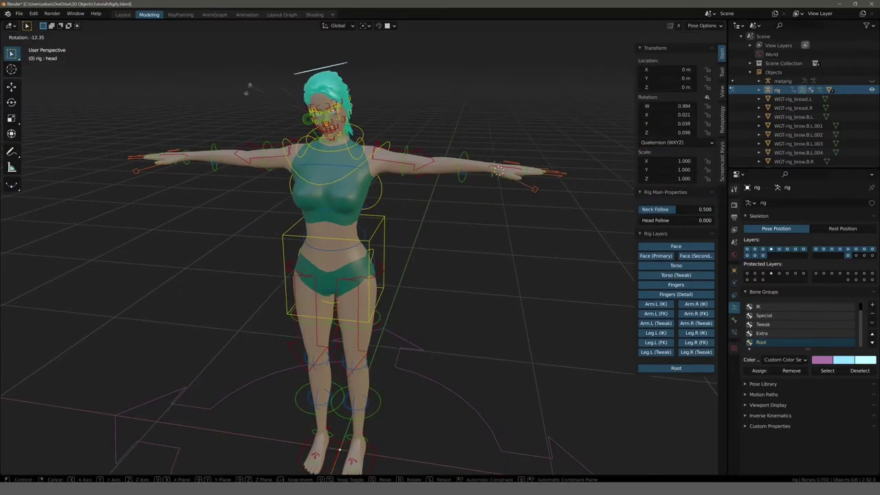
key(Escape)
Move the torso control to check the body deforms, cancel it, and inspect the character
middle_drag(288, 110, 224, 108)
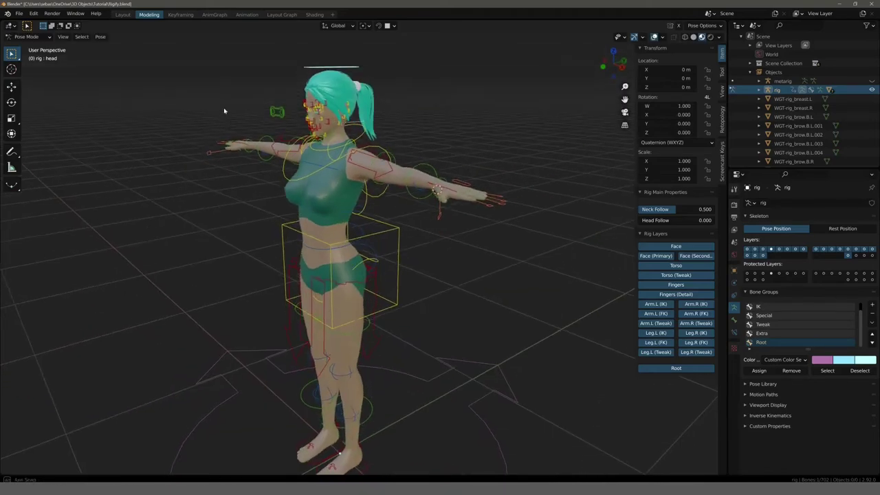
click(239, 220)
middle_drag(240, 220, 206, 216)
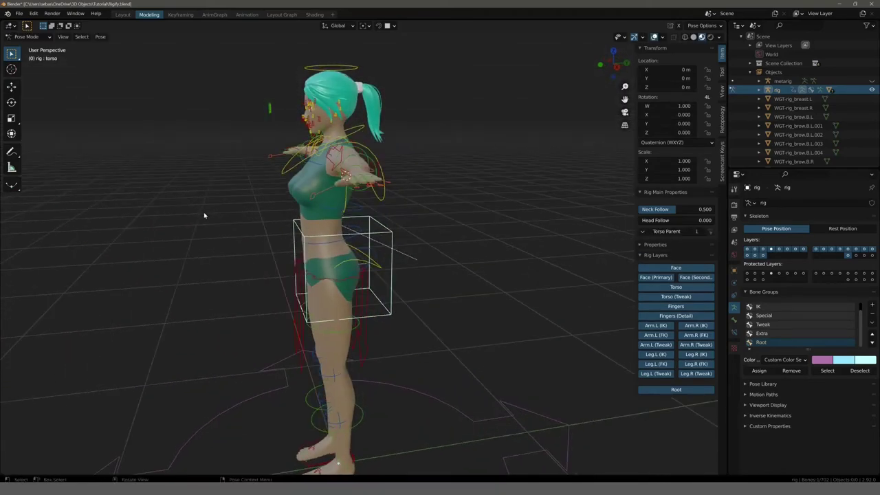
key(g)
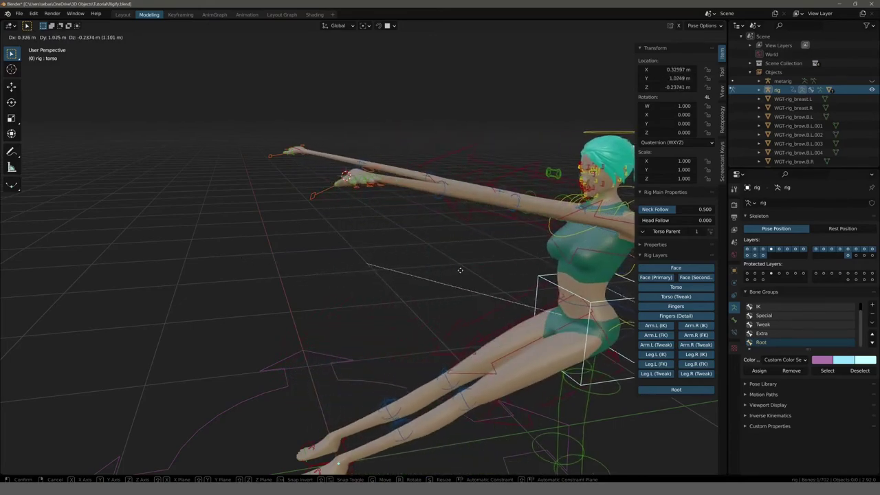
right_click(245, 247)
mouse_move(245, 247)
middle_down()
mouse_move(269, 236)
mouse_move(241, 205)
middle_up()
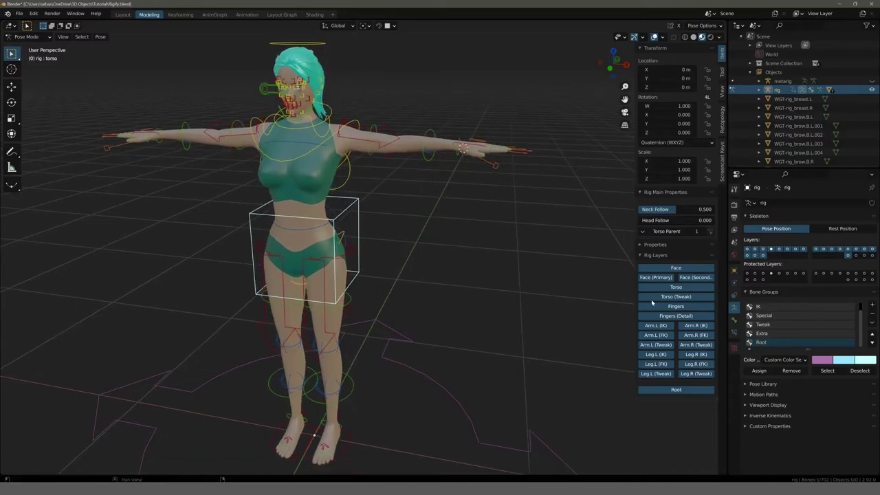
middle_drag(566, 243, 512, 259)
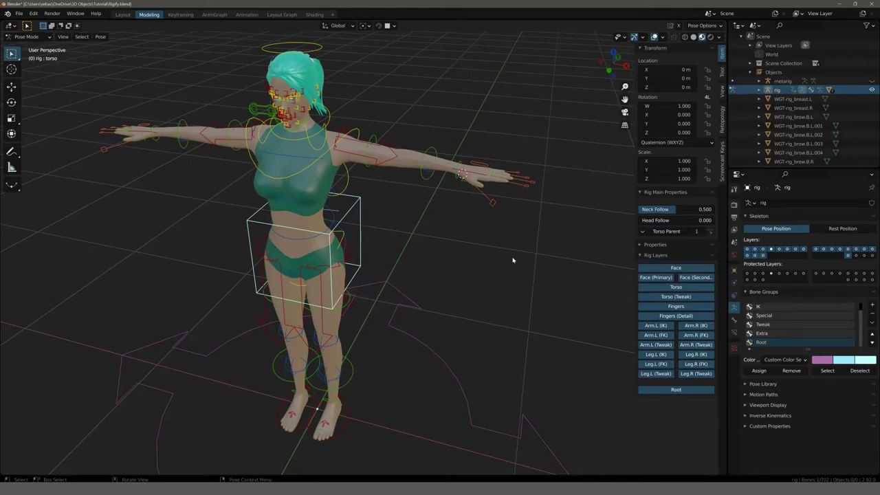
middle_drag(474, 249, 472, 243)
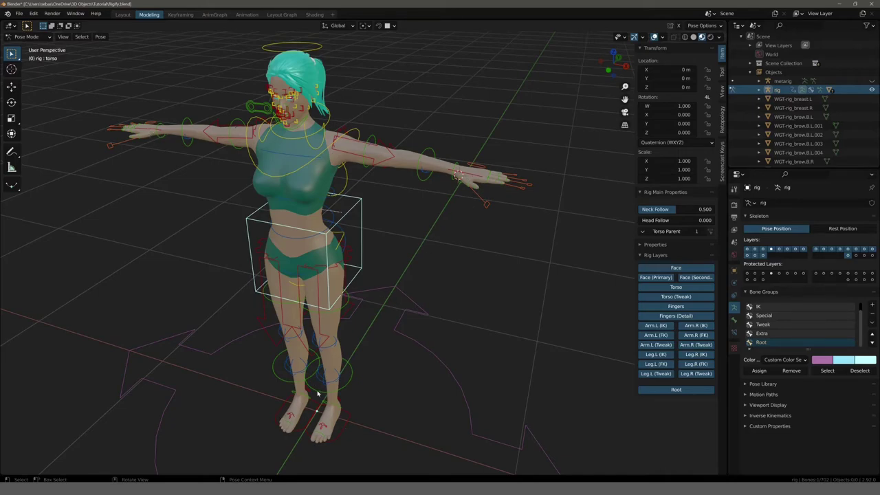
Hide the Face, Tweak, Fingers, FK and Root layers, leaving Torso and arm/leg IK visible
shift+middle_drag(191, 290, 275, 279)
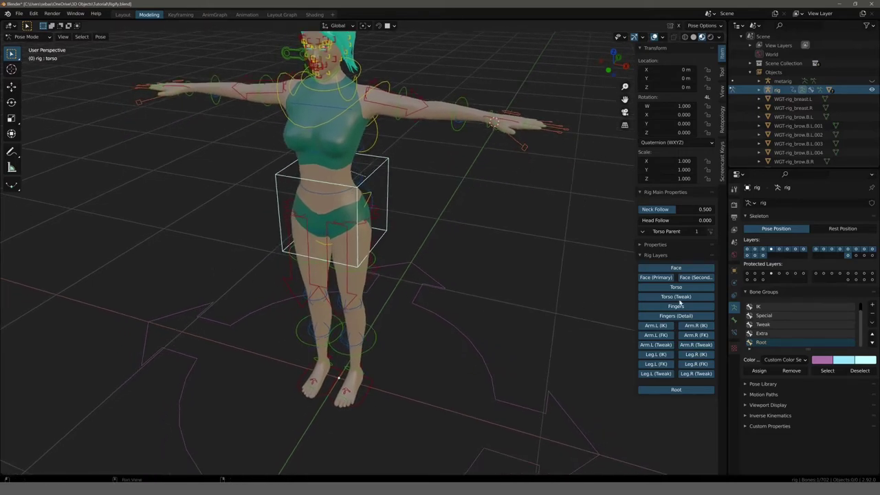
mouse_move(664, 279)
mouse_down()
mouse_move(696, 280)
mouse_move(656, 345)
mouse_move(696, 373)
mouse_move(664, 372)
mouse_up()
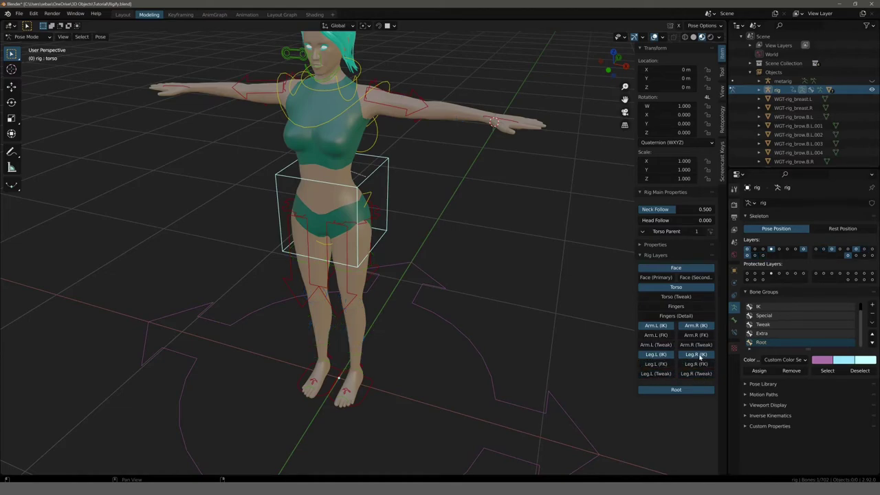
click(675, 389)
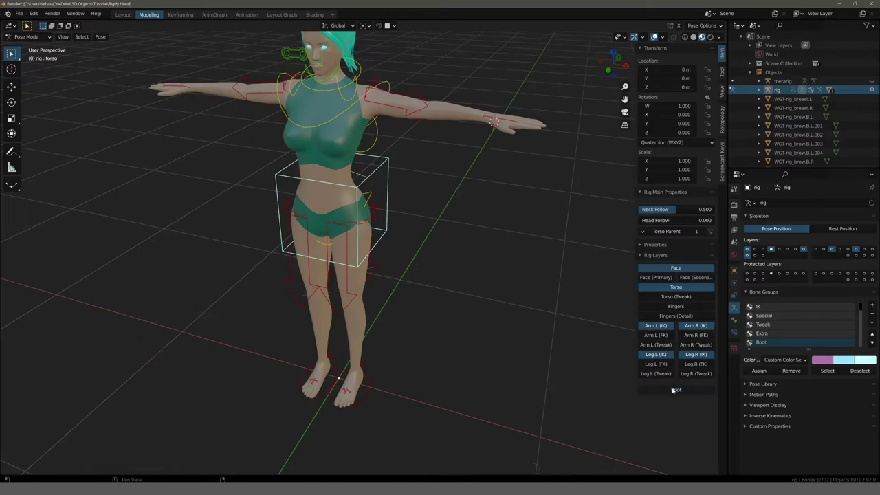
click(676, 268)
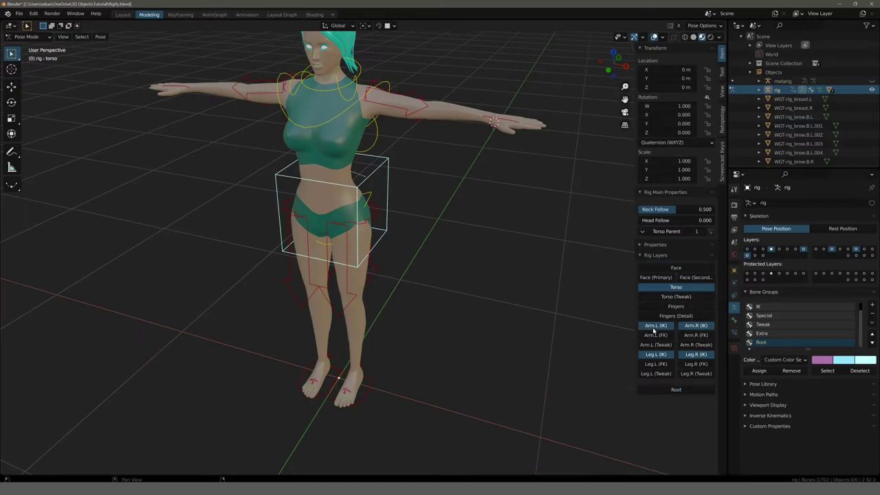
middle_drag(488, 252, 500, 206)
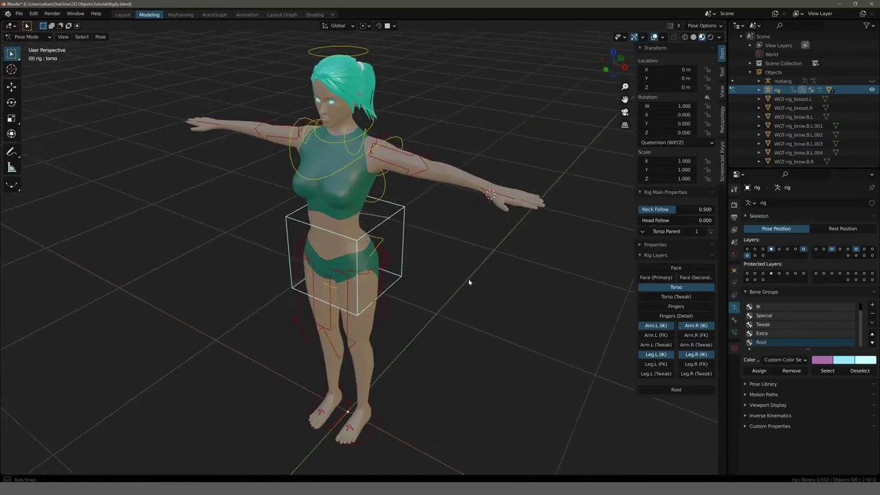
middle_drag(493, 223, 456, 240)
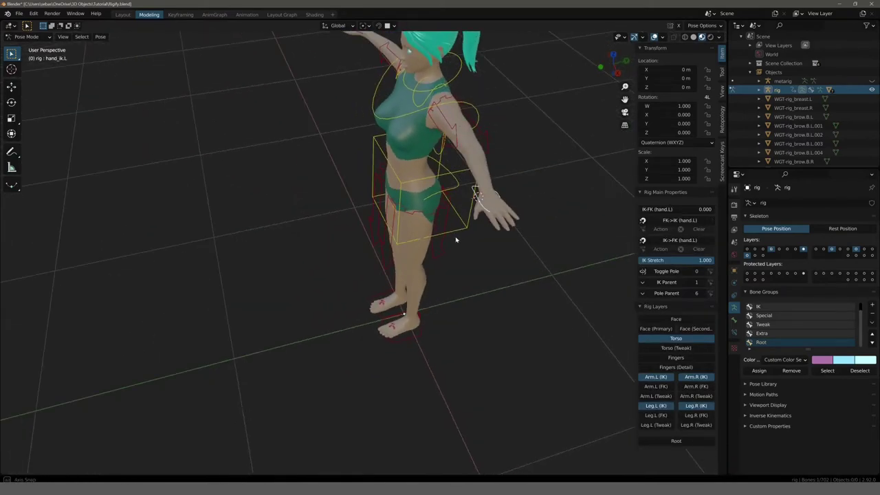
middle_drag(496, 204, 393, 284)
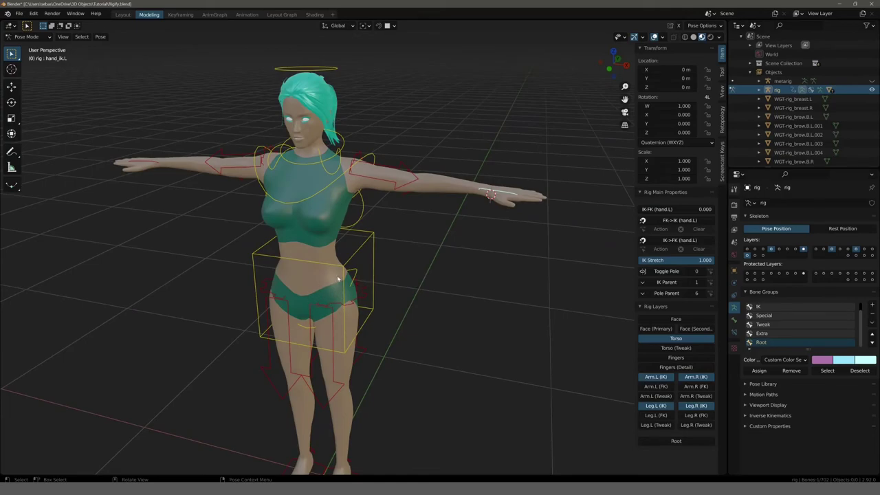
click(327, 189)
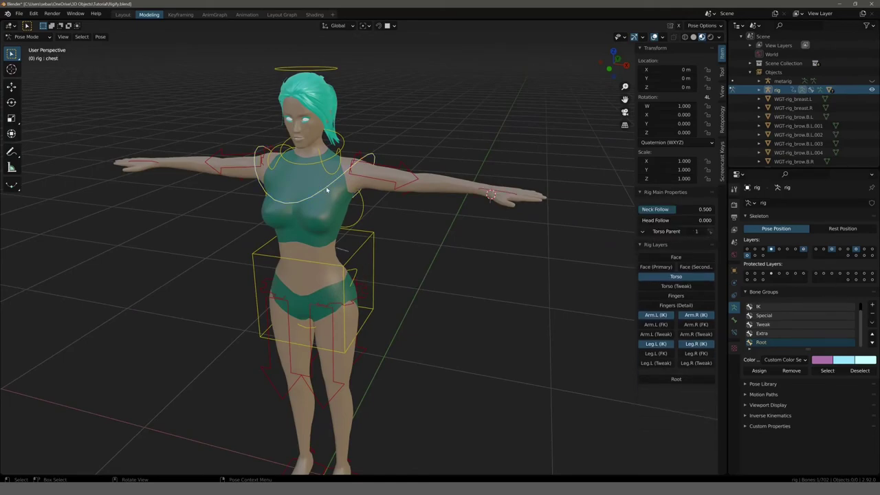
In Object Mode, enable In Front in the armature's Viewport Display settings
click(28, 37)
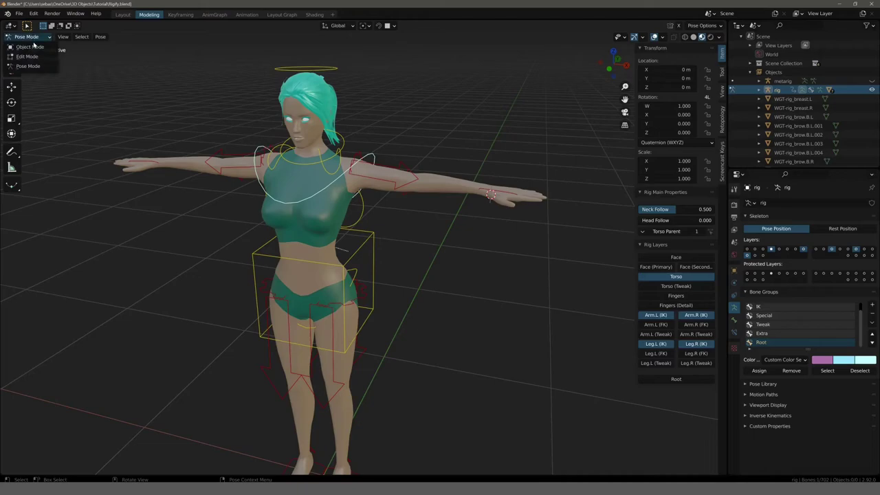
click(28, 47)
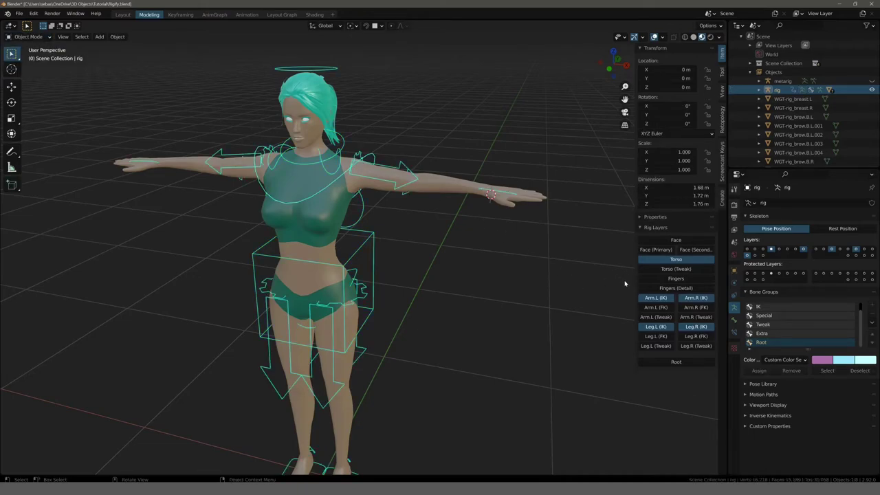
click(744, 405)
scroll(784, 415, down, 1)
click(798, 446)
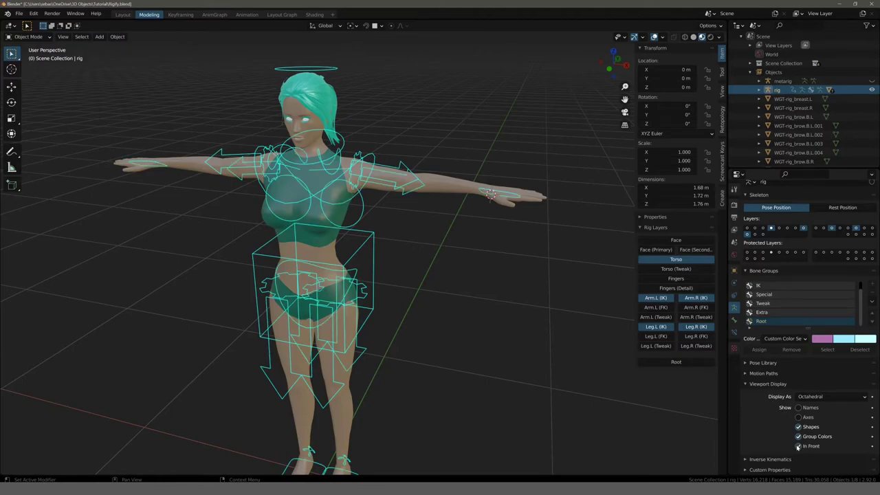
Check the bones show through the mesh, then reselect the rig and return to Pose Mode
click(500, 308)
mouse_move(499, 308)
middle_down()
mouse_move(472, 296)
mouse_move(434, 213)
middle_up()
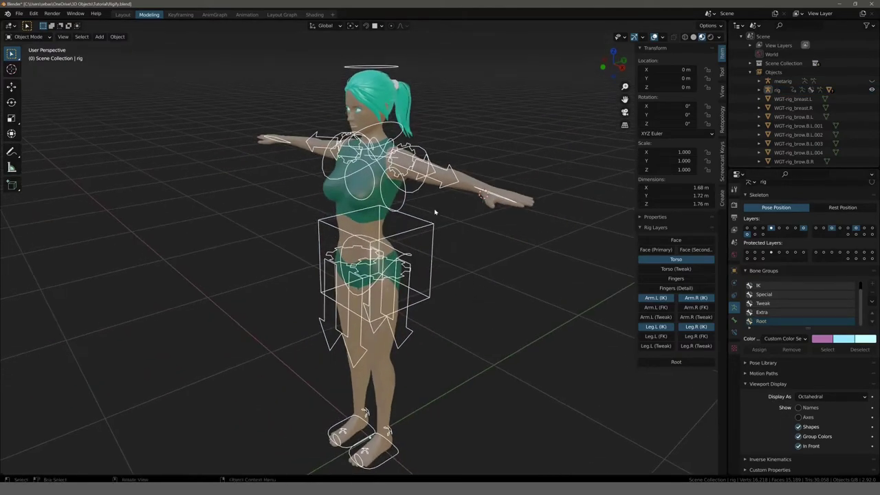
middle_drag(483, 195, 443, 232)
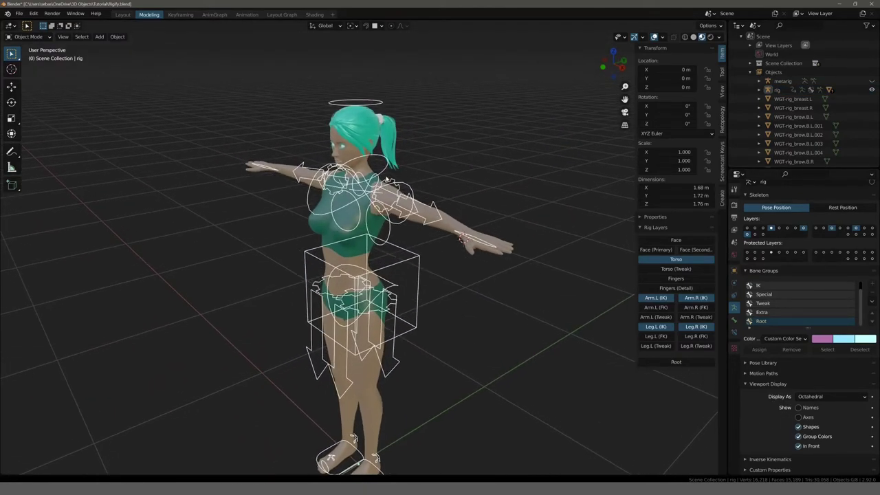
click(433, 205)
click(33, 37)
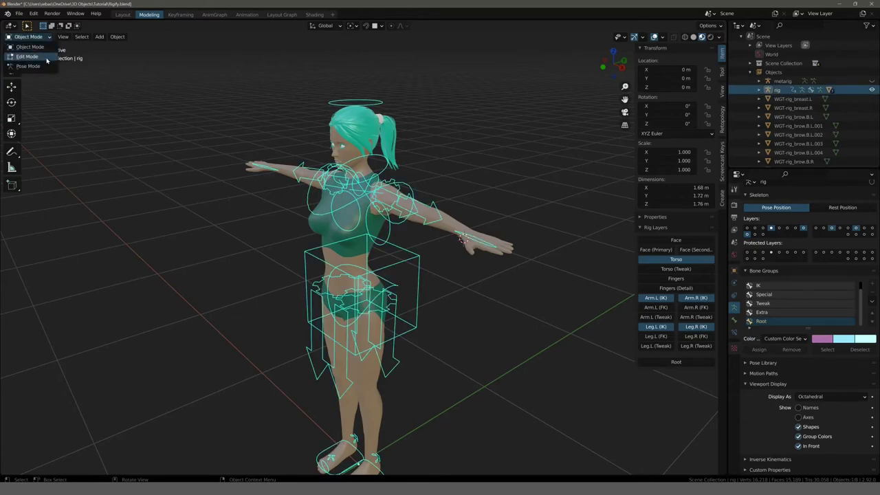
click(41, 64)
Set IK Stretch to 0 on the hand IK controls
click(480, 243)
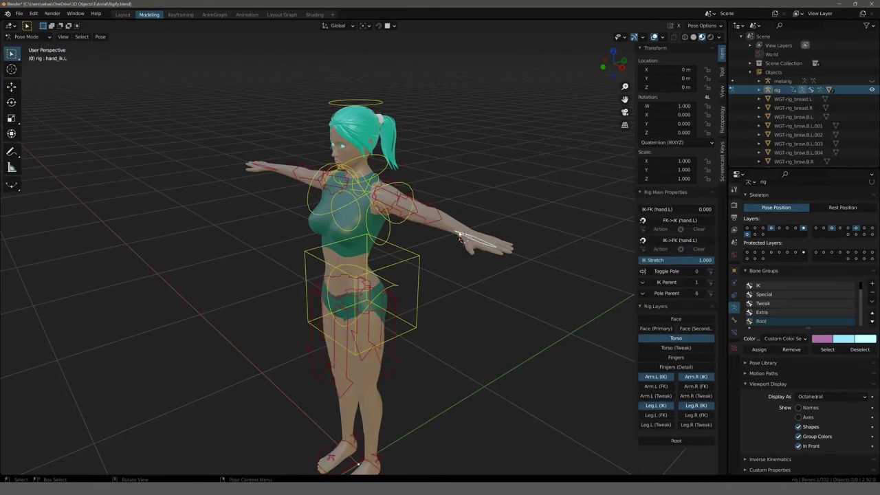
mouse_move(420, 189)
middle_down()
mouse_move(403, 183)
mouse_move(448, 195)
middle_up()
scroll(412, 187, up, 2)
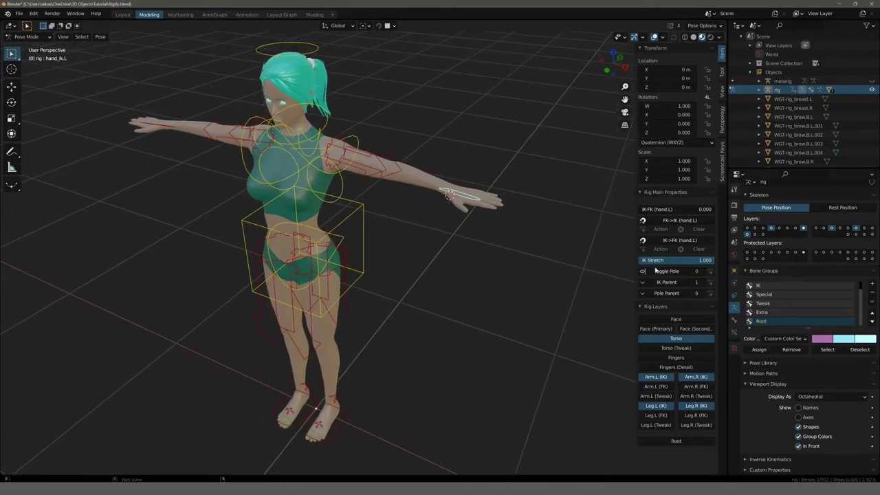
click(153, 126)
middle_drag(522, 254, 339, 357)
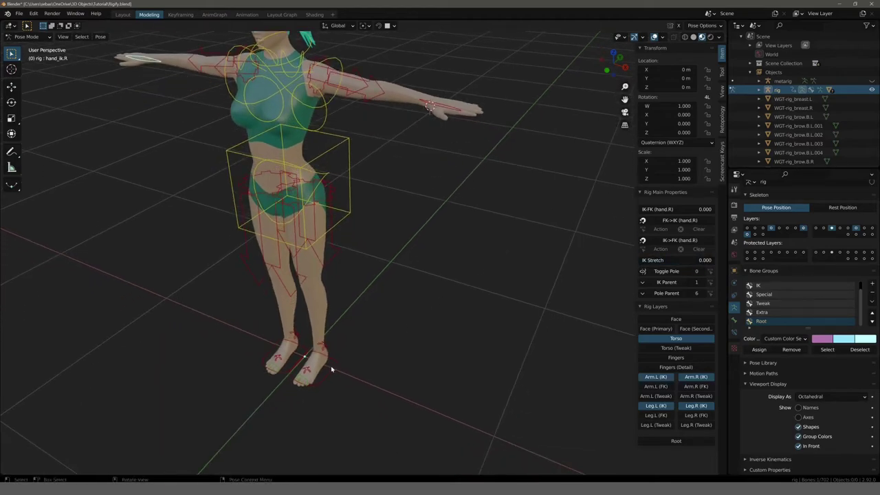
Set IK Stretch to 0 on the left and right foot IK controls
click(333, 370)
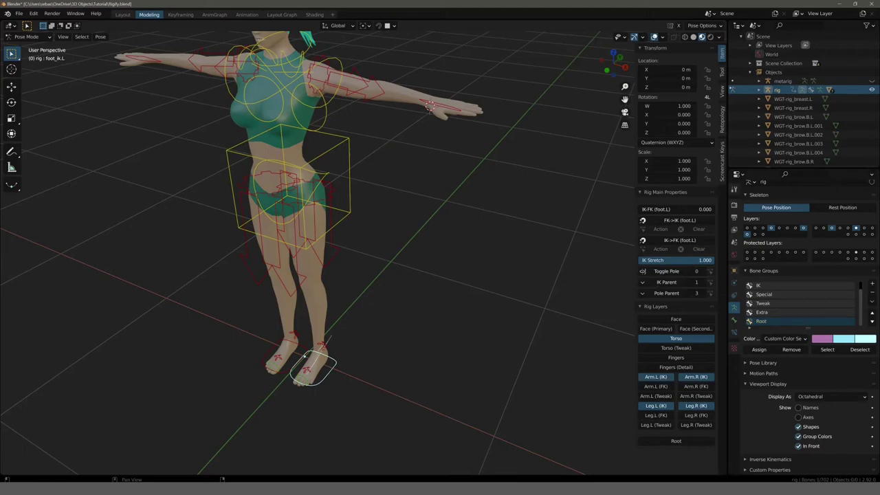
drag(677, 260, 645, 260)
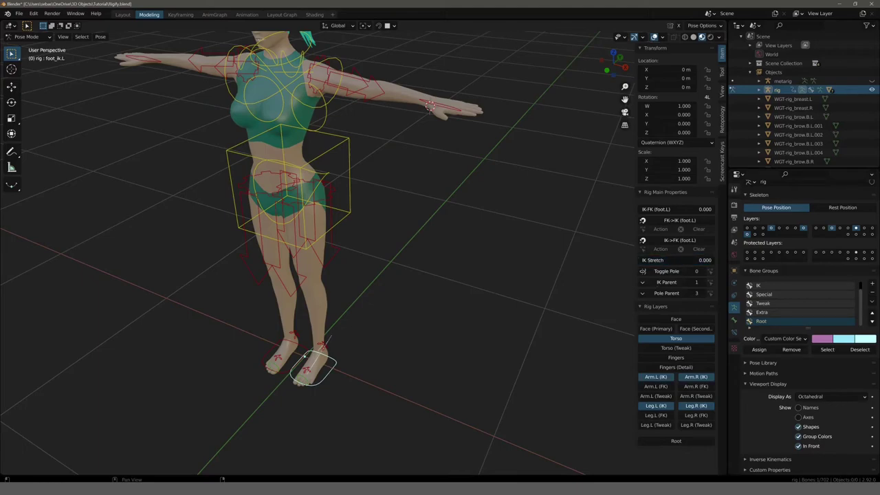
click(268, 356)
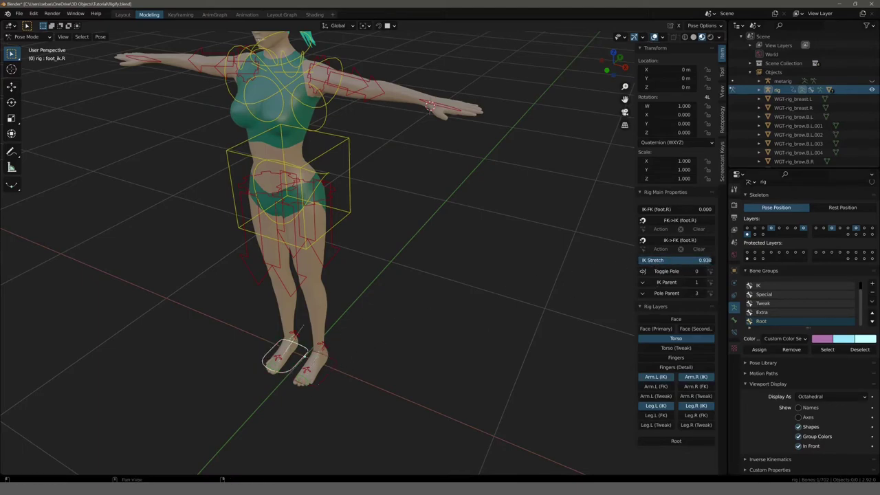
drag(676, 260, 573, 246)
click(334, 152)
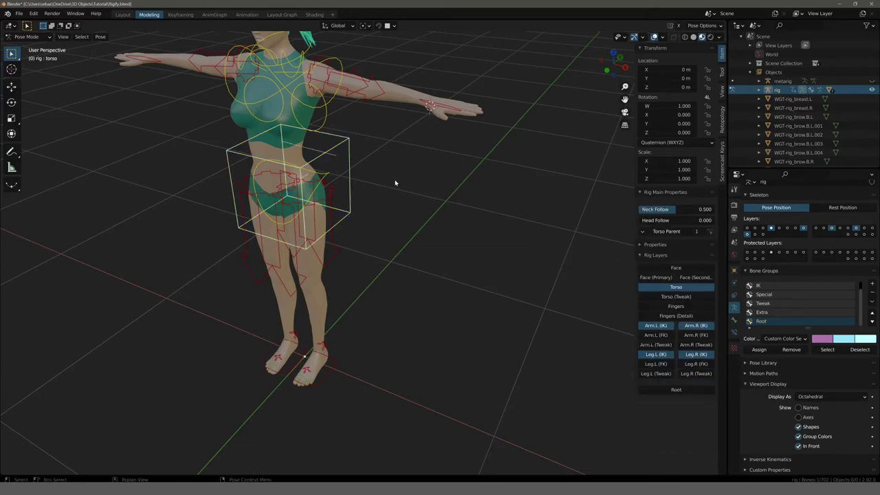
mouse_move(396, 183)
middle_down()
mouse_move(373, 176)
mouse_move(404, 203)
middle_up()
Move the left hand IK control against the hip, then up and forward
key(g)
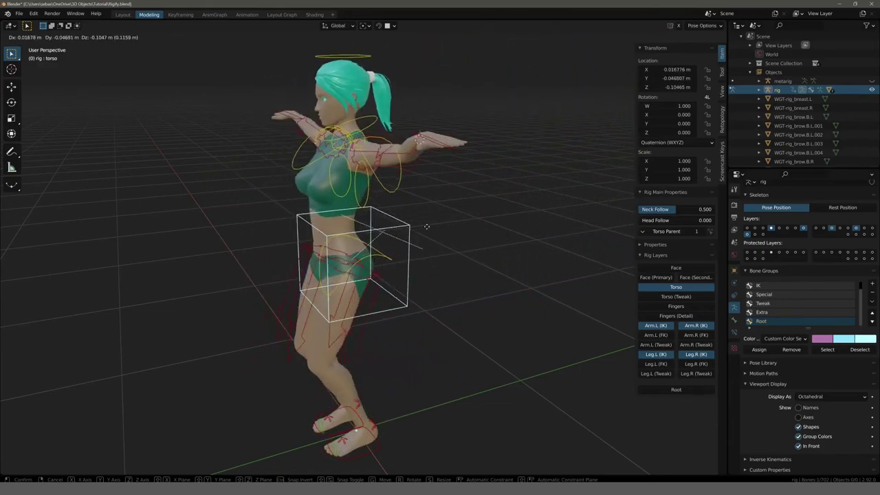
key(Escape)
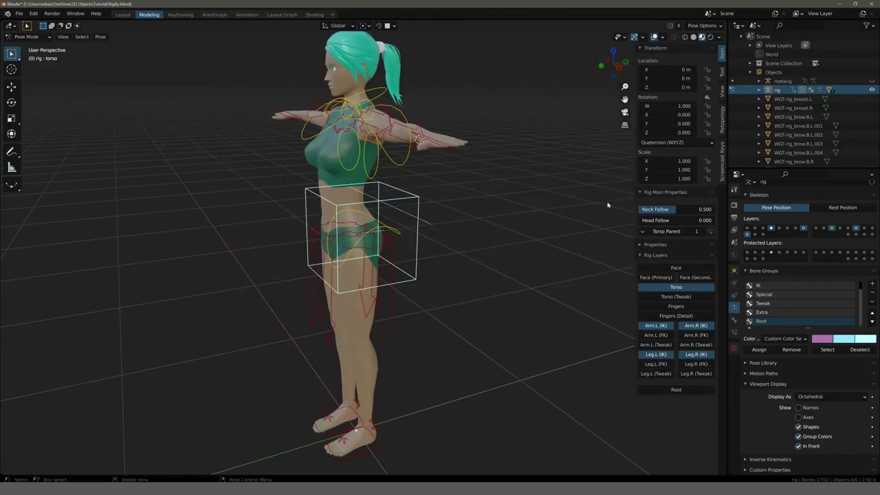
click(396, 131)
key(g)
click(344, 247)
mouse_move(343, 248)
middle_down()
mouse_move(327, 282)
mouse_move(292, 251)
mouse_move(271, 252)
middle_up()
key(g)
click(309, 268)
Rotate the left hand IK control and reposition the hand
key(r)
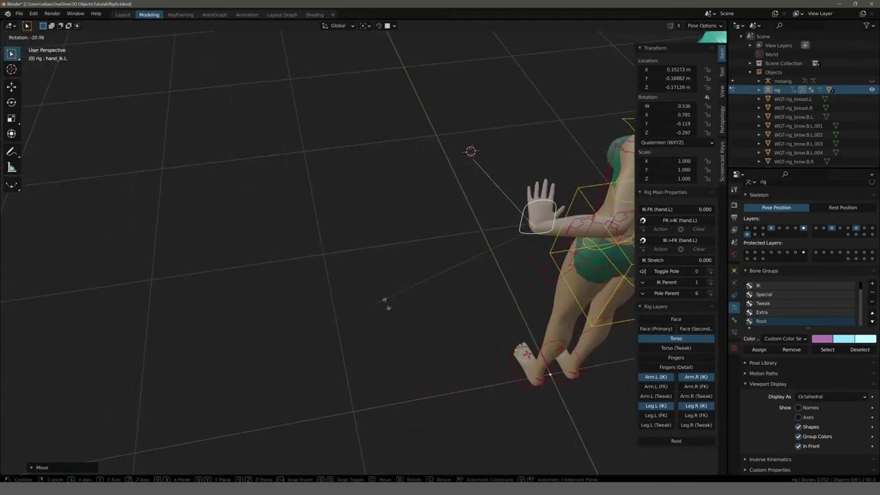
click(547, 292)
key(g)
click(517, 237)
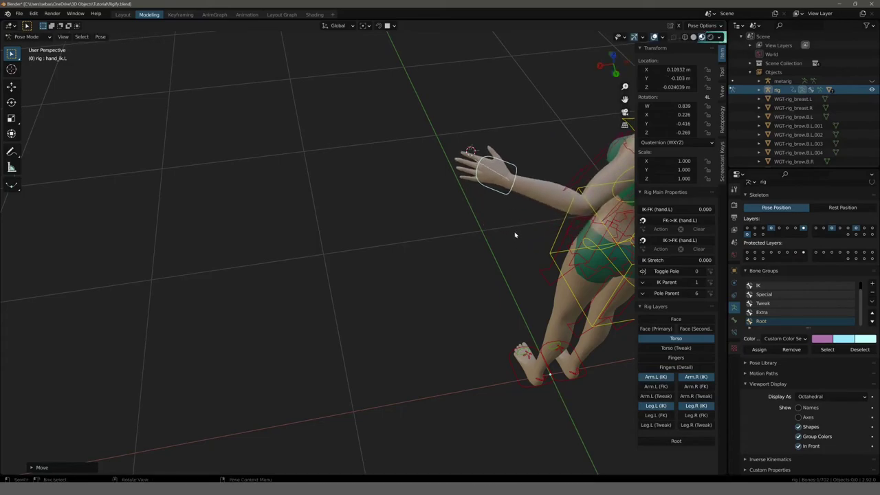
mouse_move(517, 237)
middle_down()
mouse_move(589, 190)
mouse_move(298, 291)
mouse_move(369, 268)
middle_up()
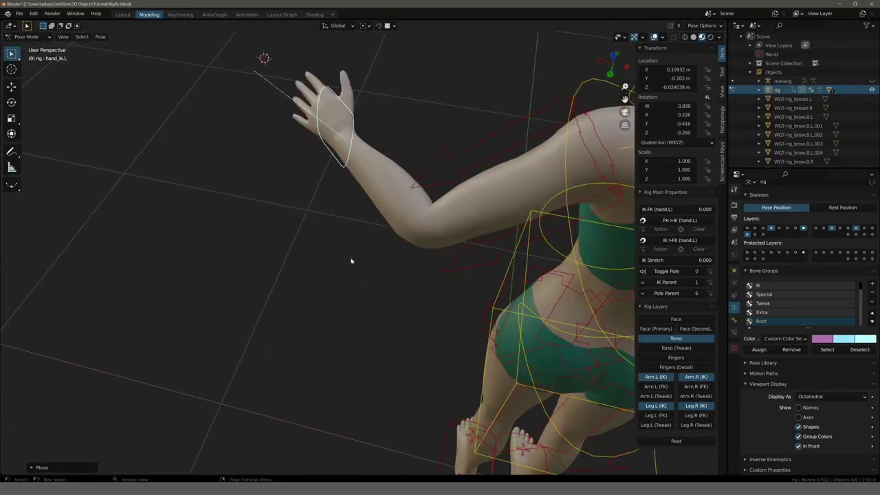
Move the hand into another pose, then undo back near the T-pose
key(g)
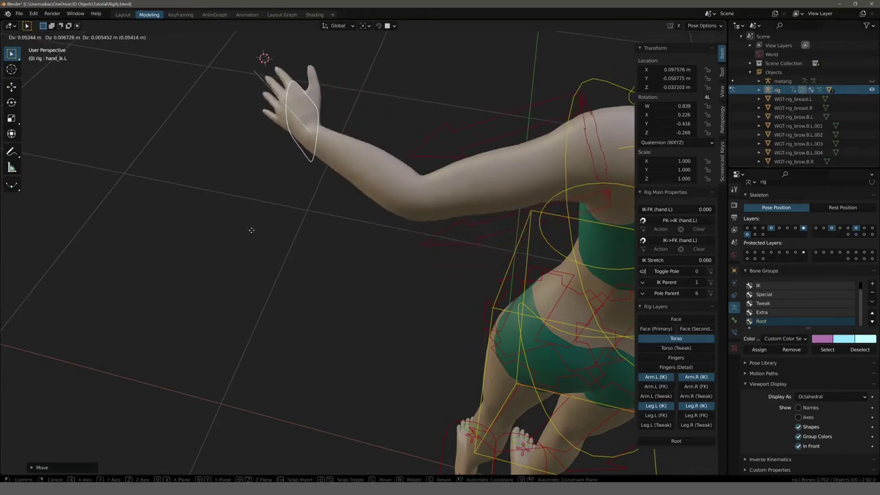
click(287, 234)
mouse_move(287, 235)
middle_down()
mouse_move(338, 234)
mouse_move(512, 307)
middle_up()
scroll(339, 234, up, 3)
scroll(331, 250, down, 3)
key(ctrl+z)
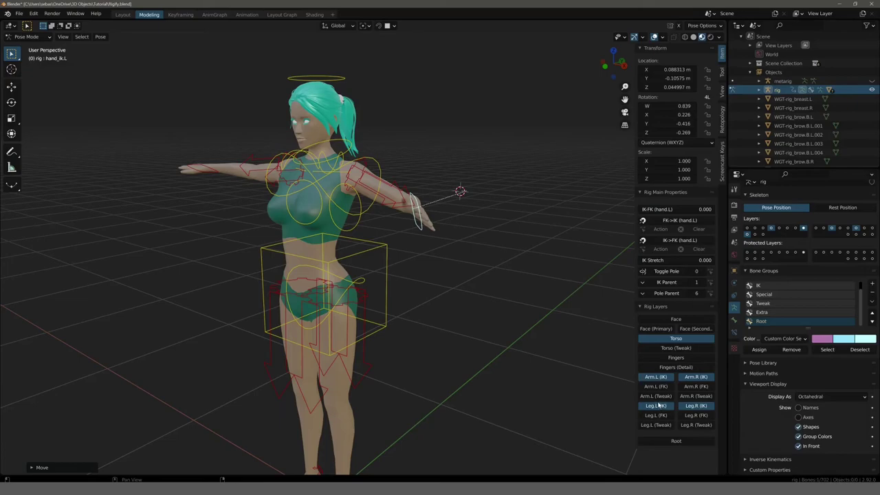
Show the Fingers layer, hide Arm.L, Arm.R and Leg.L IK layers, and select f_index.01_master.L
click(666, 357)
click(655, 376)
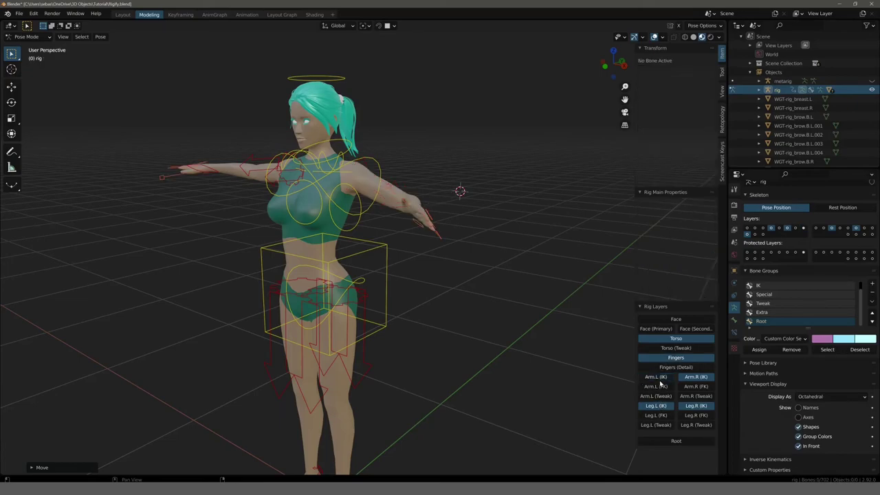
click(695, 155)
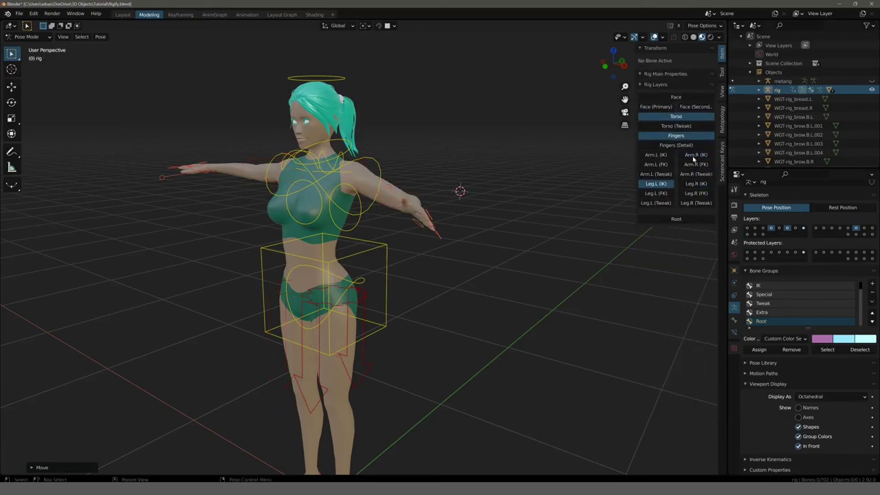
click(655, 183)
mouse_move(437, 234)
middle_down()
mouse_move(450, 238)
mouse_move(316, 254)
mouse_move(295, 130)
mouse_move(277, 227)
mouse_move(279, 213)
middle_up()
scroll(320, 235, up, 5)
click(310, 176)
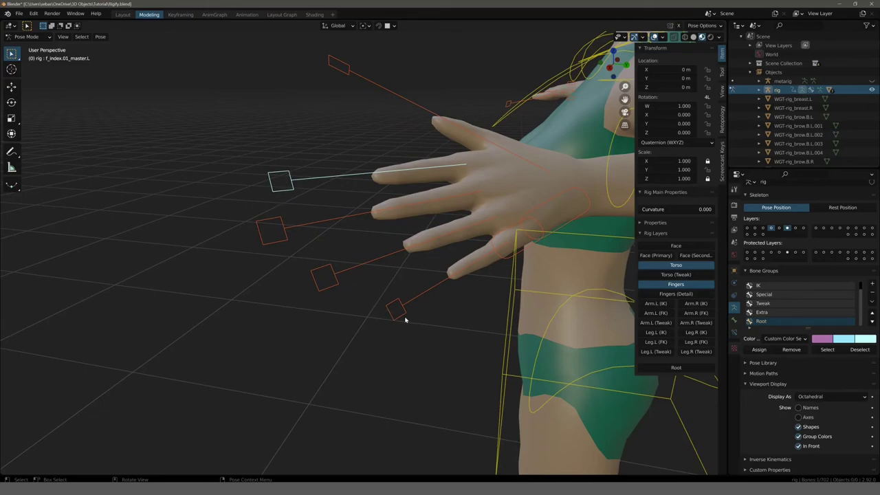
Curl the left index and middle fingers by scaling their master controls along Y (middle 0.633)
key(s)
key(y)
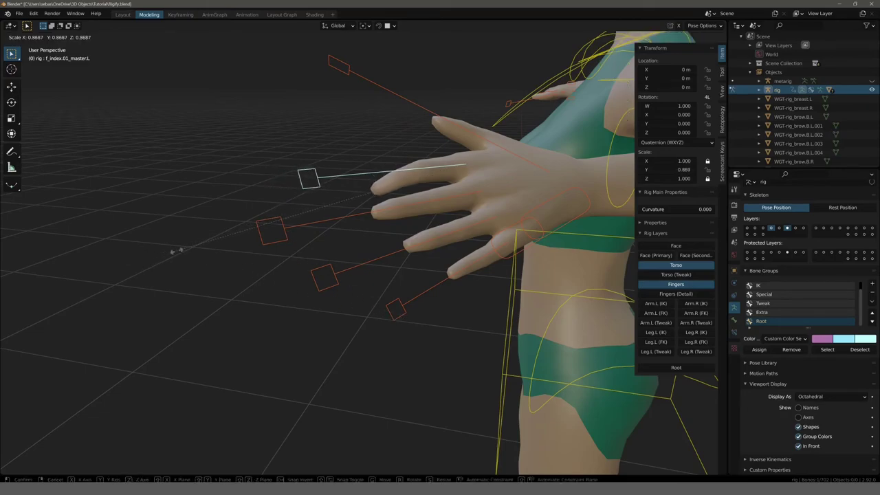
click(265, 236)
click(259, 236)
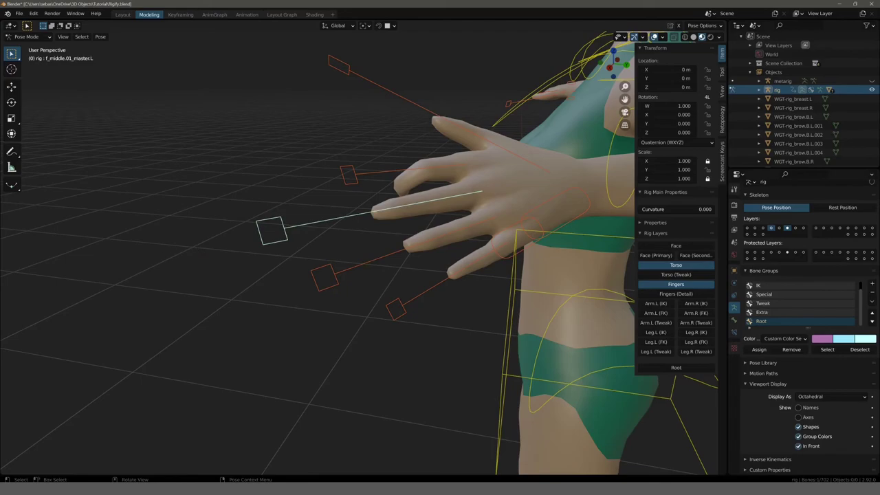
key(s)
key(y)
click(279, 246)
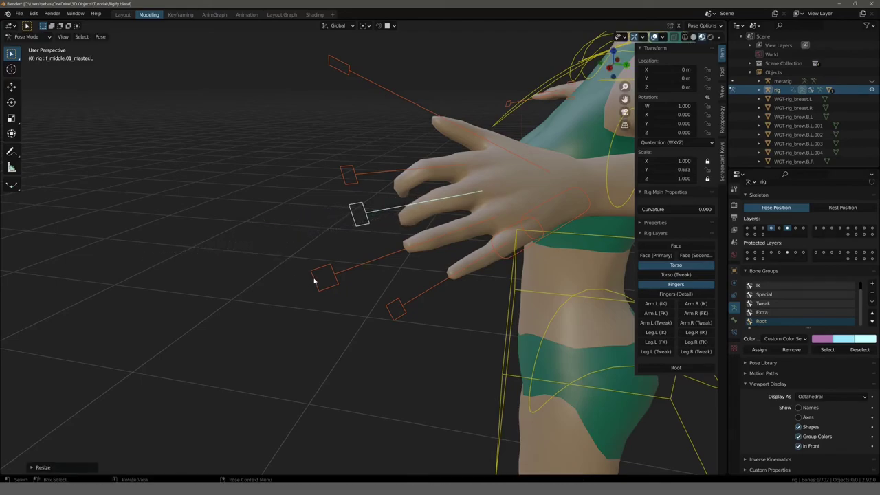
Curl the ring and pinky fingers by scaling their master controls along Y to 0.679 and 0.640
click(313, 280)
key(s)
key(y)
click(307, 284)
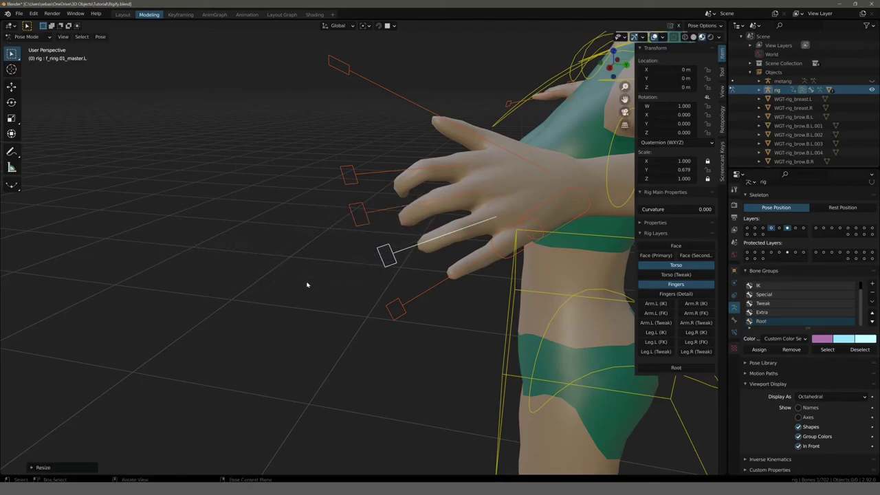
click(393, 313)
key(s)
key(y)
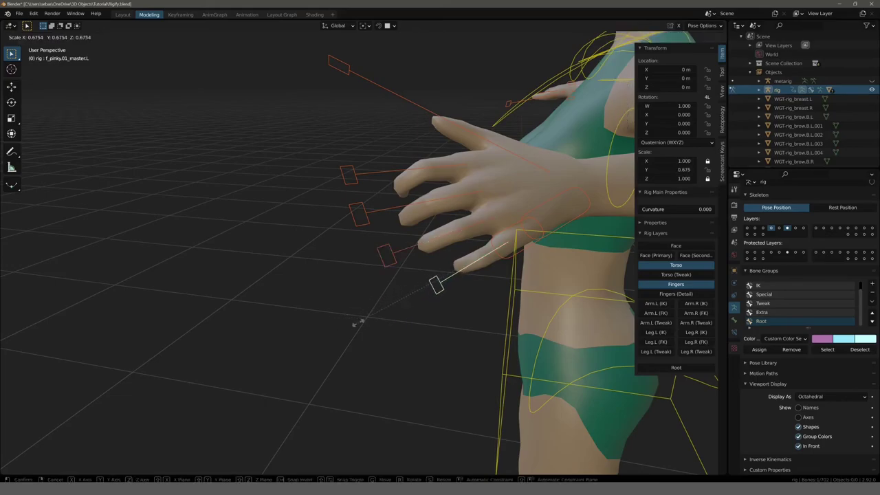
click(328, 291)
Box-select all four finger controls and rotate them to bend the fingers together
mouse_move(328, 290)
middle_down()
mouse_move(399, 313)
mouse_move(440, 314)
mouse_move(364, 321)
mouse_move(307, 297)
mouse_move(320, 240)
mouse_move(432, 305)
middle_up()
scroll(332, 281, up, 5)
drag(432, 305, 429, 323)
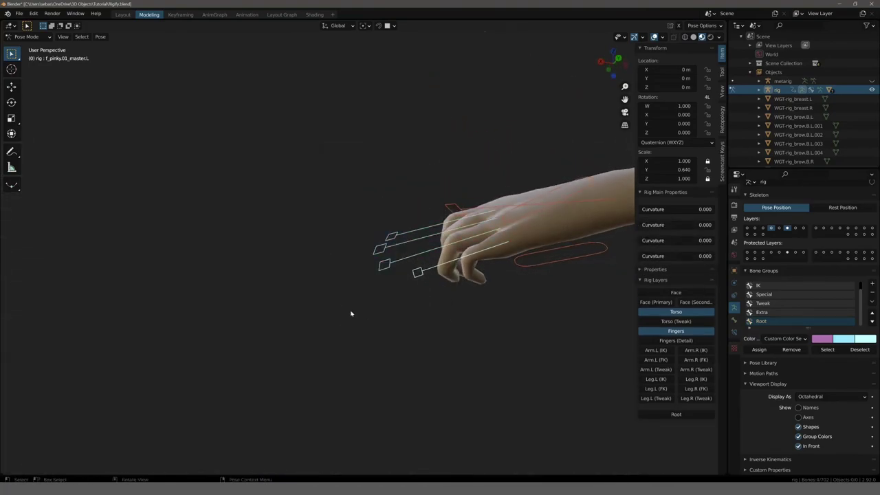
key(r)
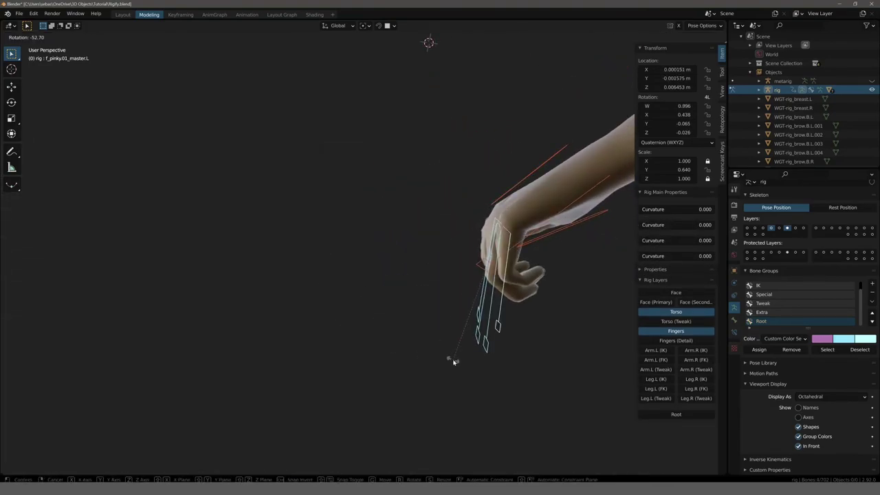
click(454, 360)
mouse_move(453, 360)
middle_down()
mouse_move(424, 348)
mouse_move(469, 399)
middle_up()
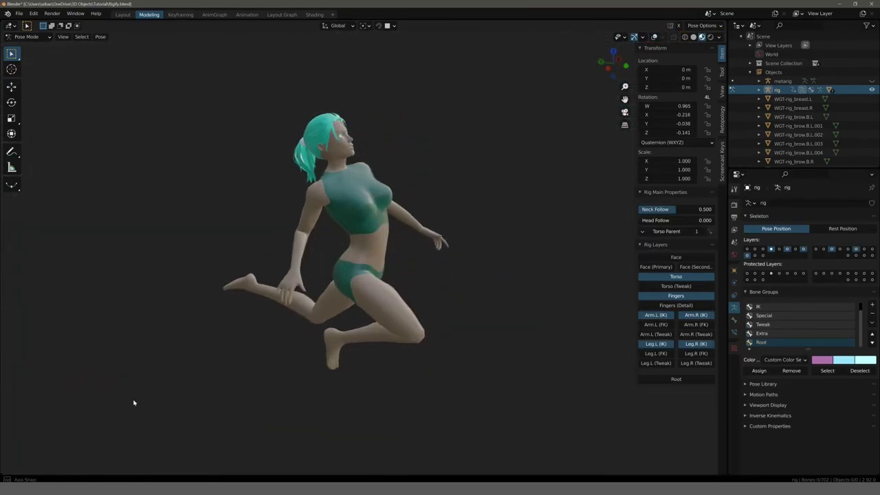
Orbit around the kneeling character to view the pose from the front, side and back
mouse_move(134, 402)
middle_down()
mouse_move(668, 403)
mouse_move(327, 397)
middle_up()
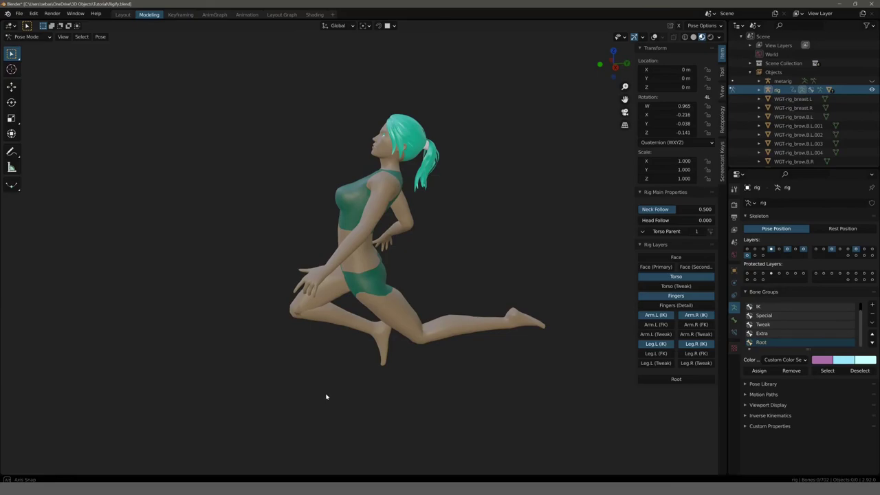
middle_drag(327, 397, 455, 397)
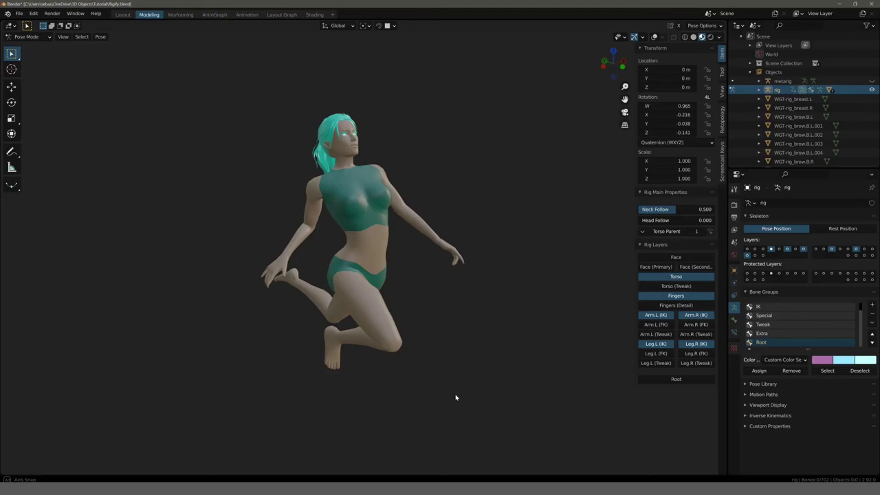
mouse_move(501, 397)
middle_down()
mouse_move(622, 396)
mouse_move(67, 394)
mouse_move(153, 386)
mouse_move(463, 392)
middle_up()
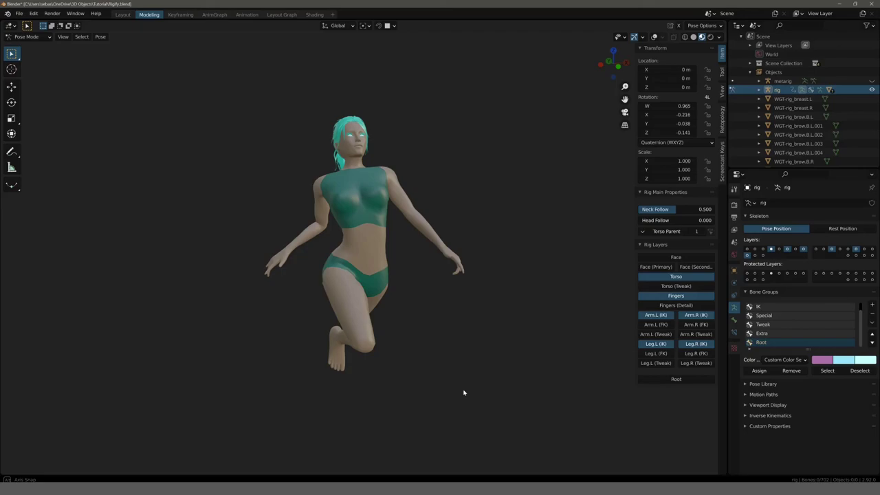
middle_drag(463, 393, 199, 406)
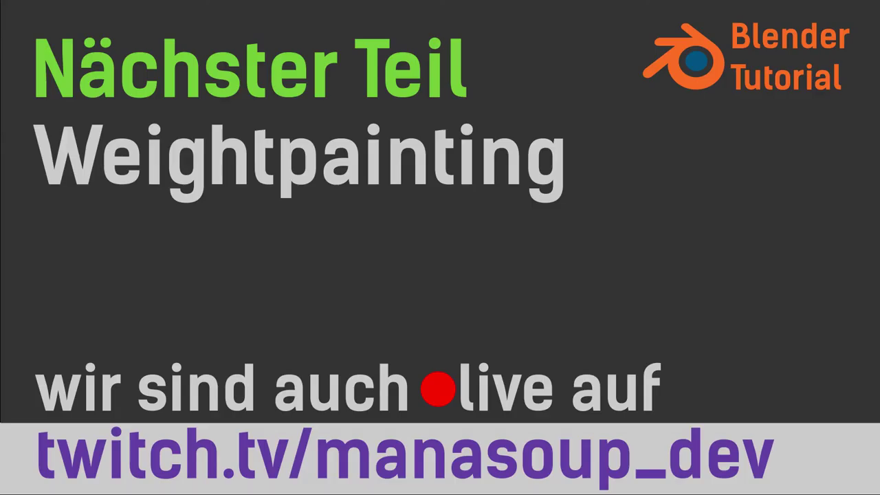